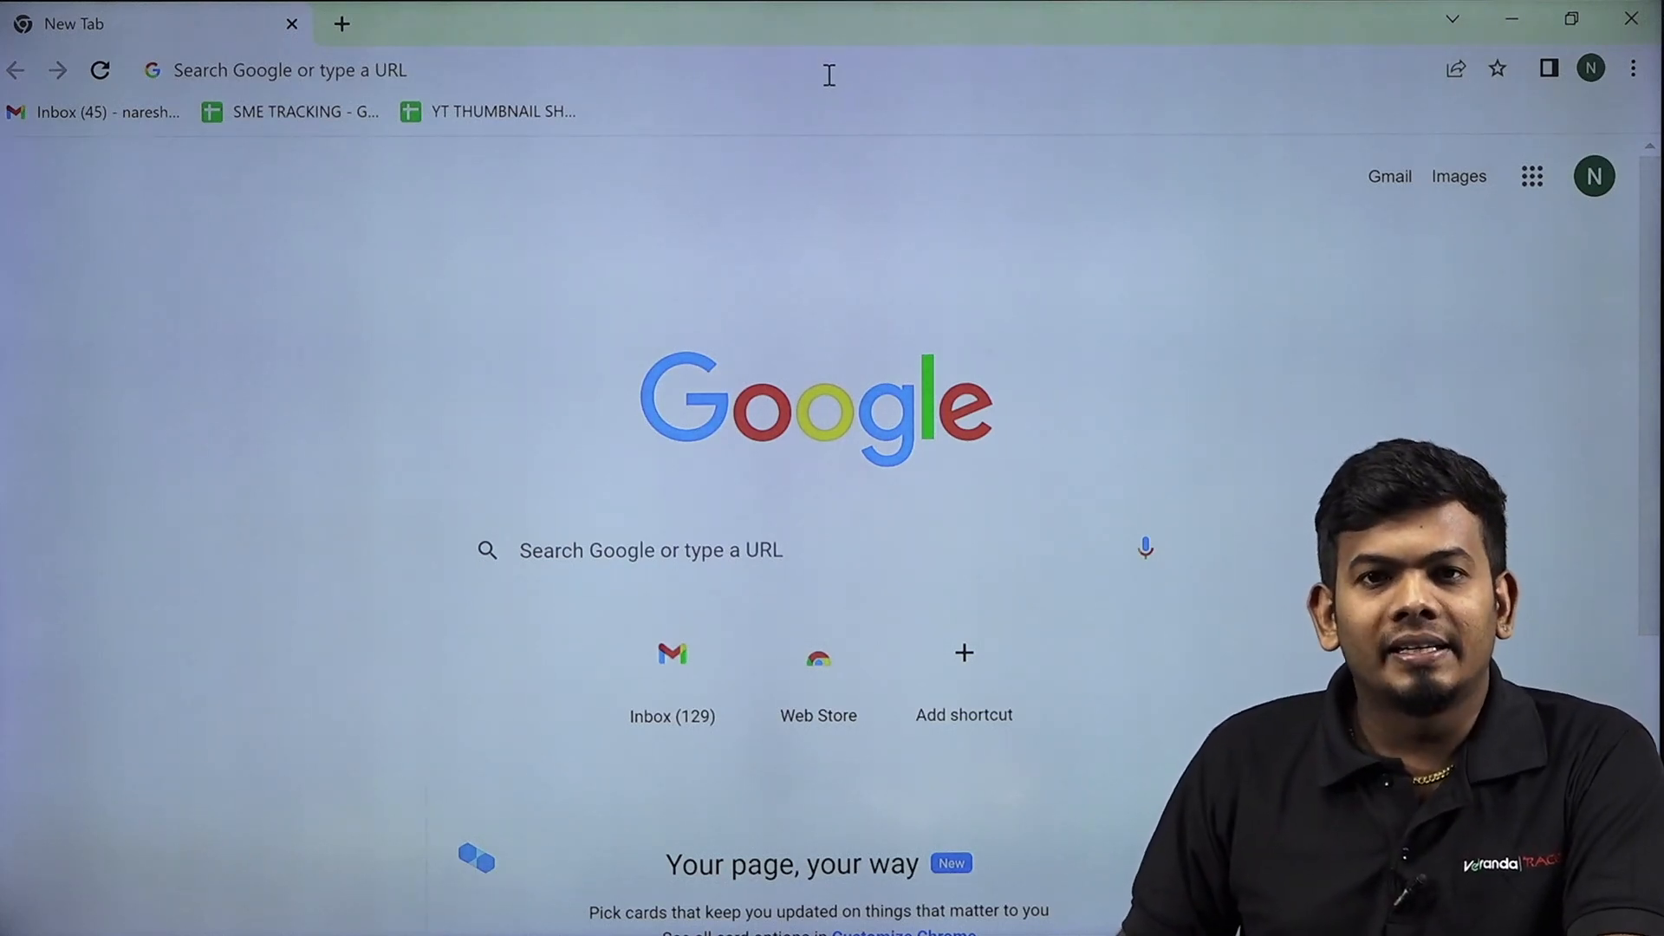
Search Google for 'ssc' from the Chrome address bar.
click(829, 75)
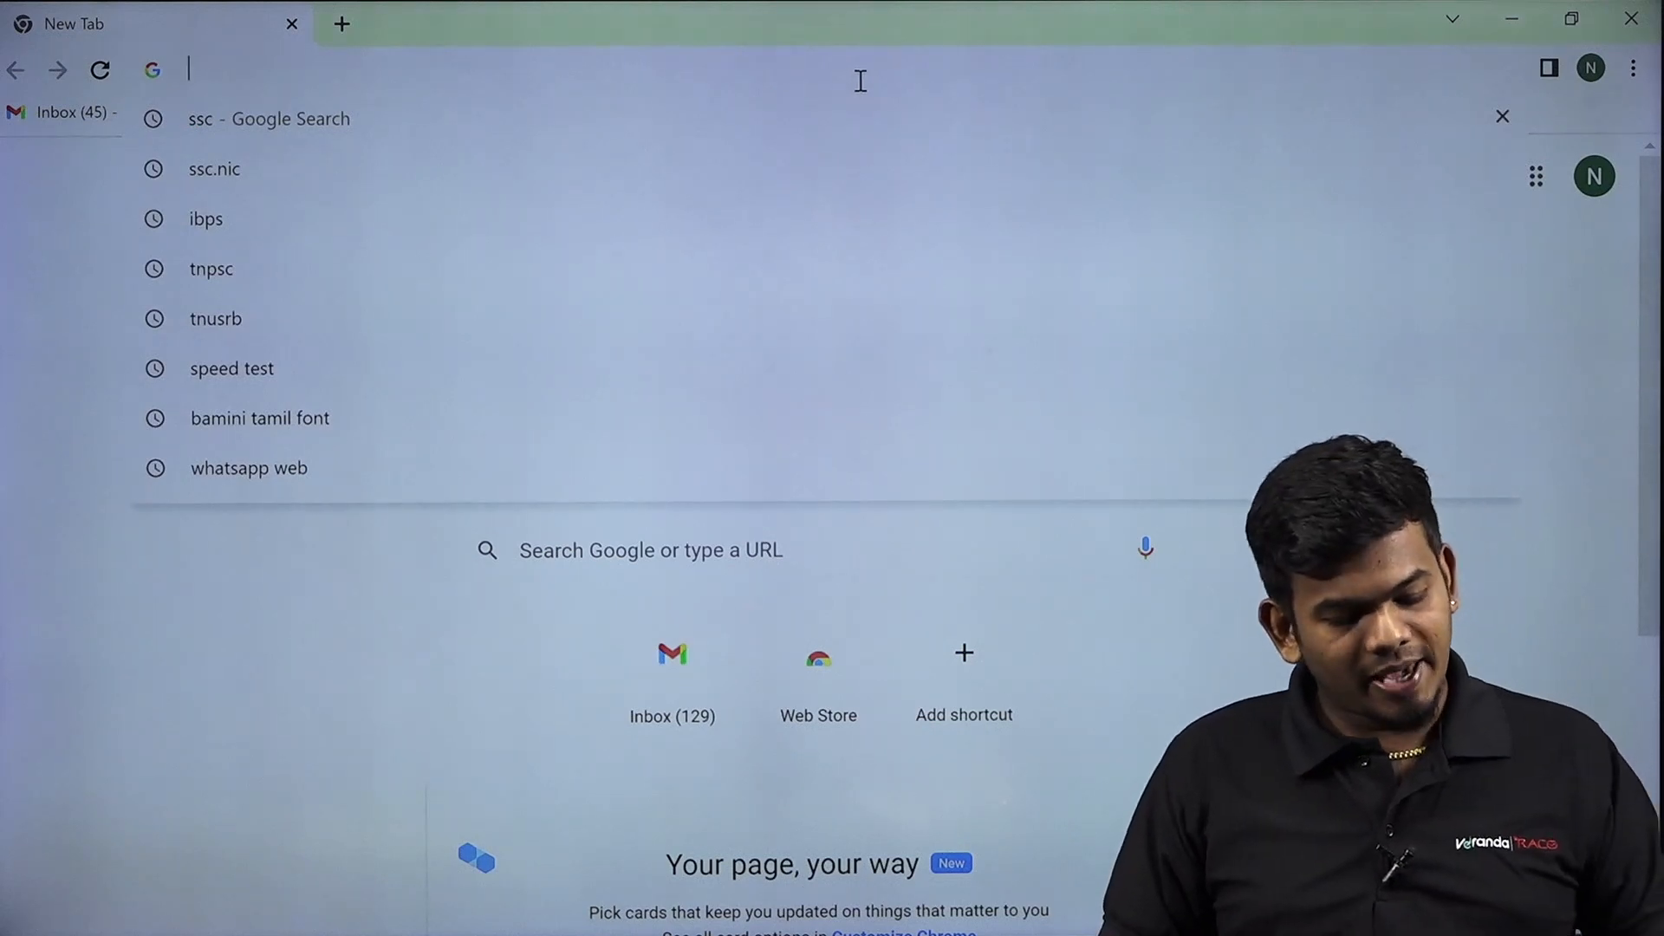
text(ssc)
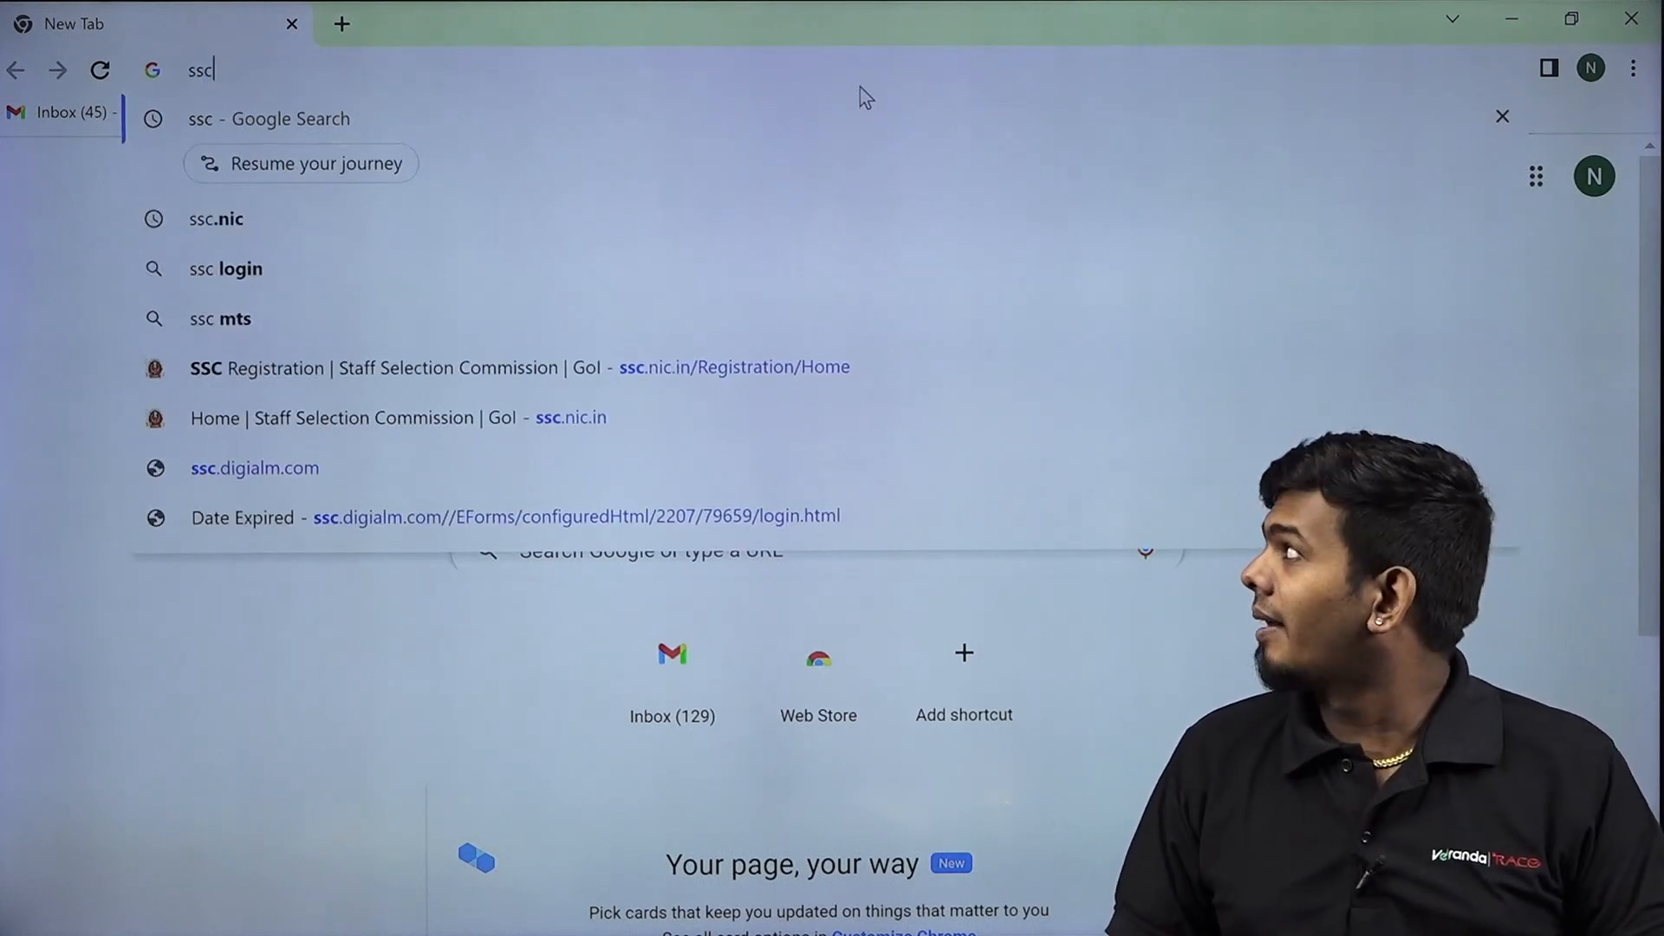
key(Return)
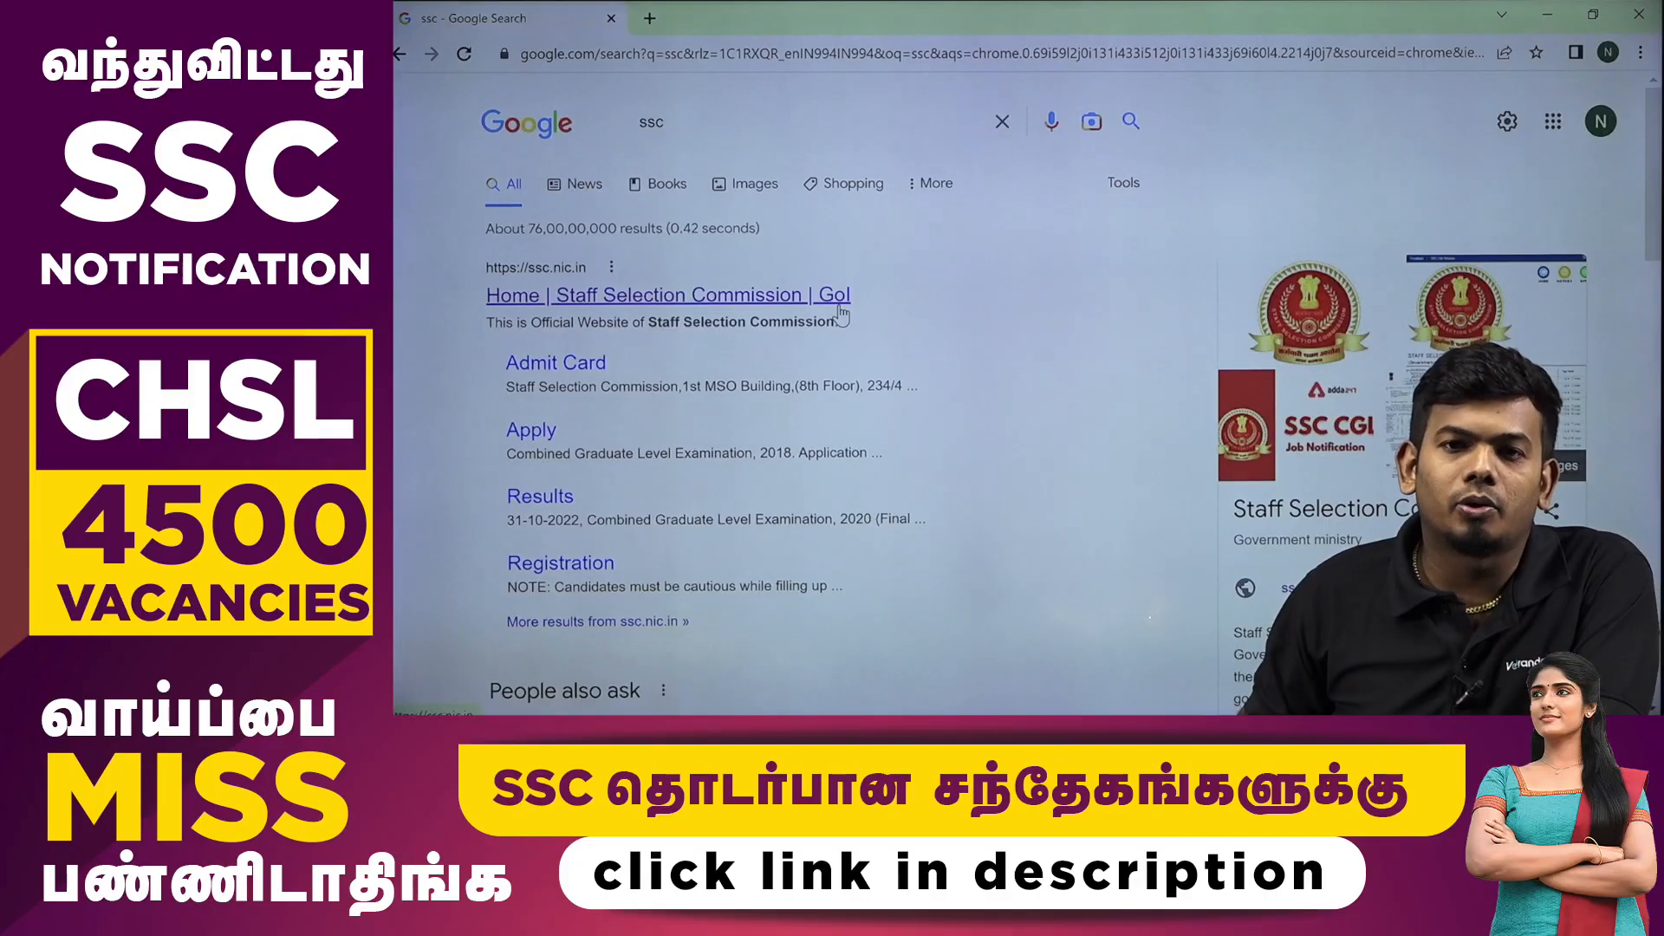
Open the 'Home | Staff Selection Commission | GoI' result and scroll down to the Login panel.
click(839, 298)
mouse_move(914, 331)
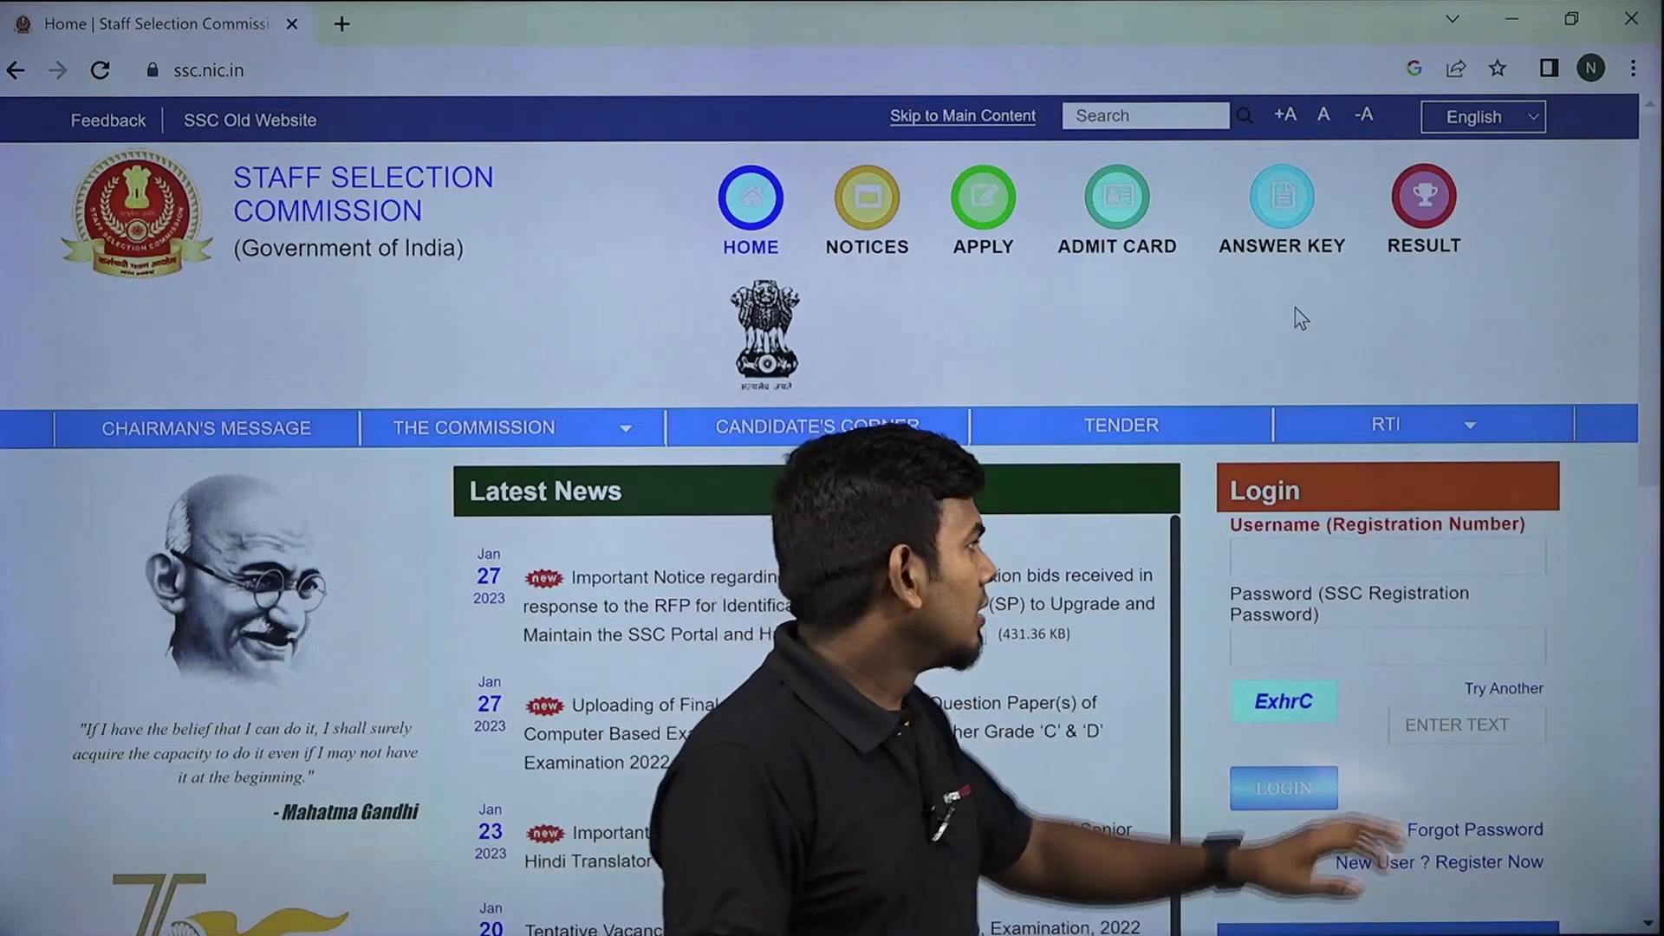
scroll(1301, 318, down, 2)
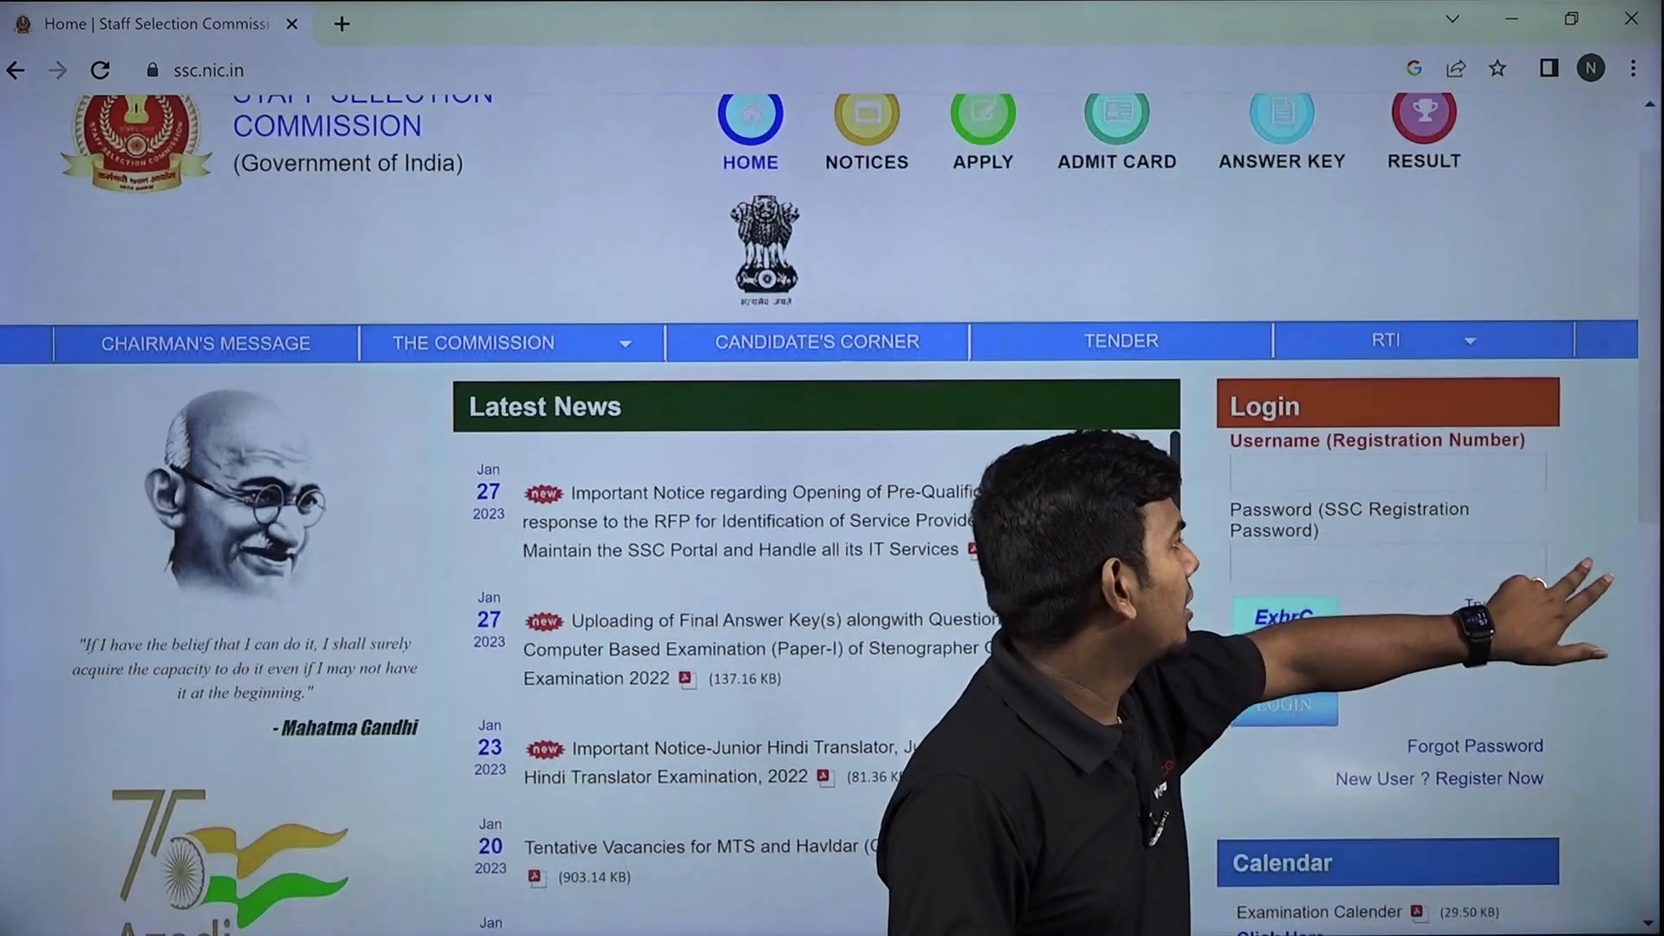
scroll(829, 513, down, 2)
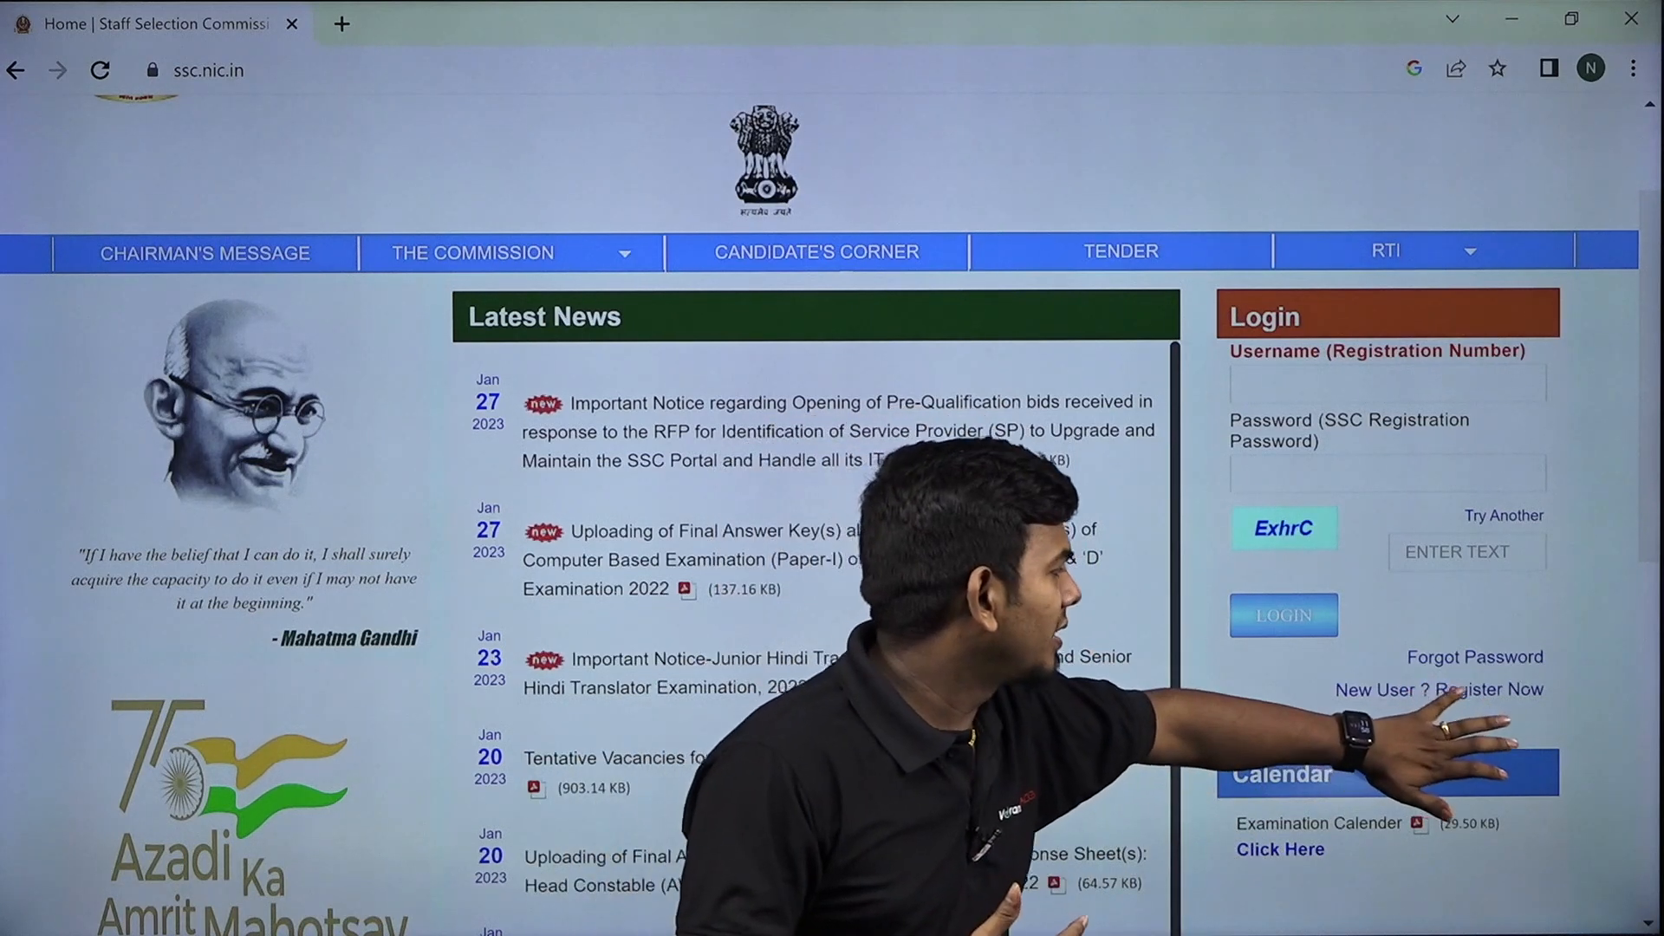
Start a new candidate registration via 'New User? Register Now'.
click(1474, 690)
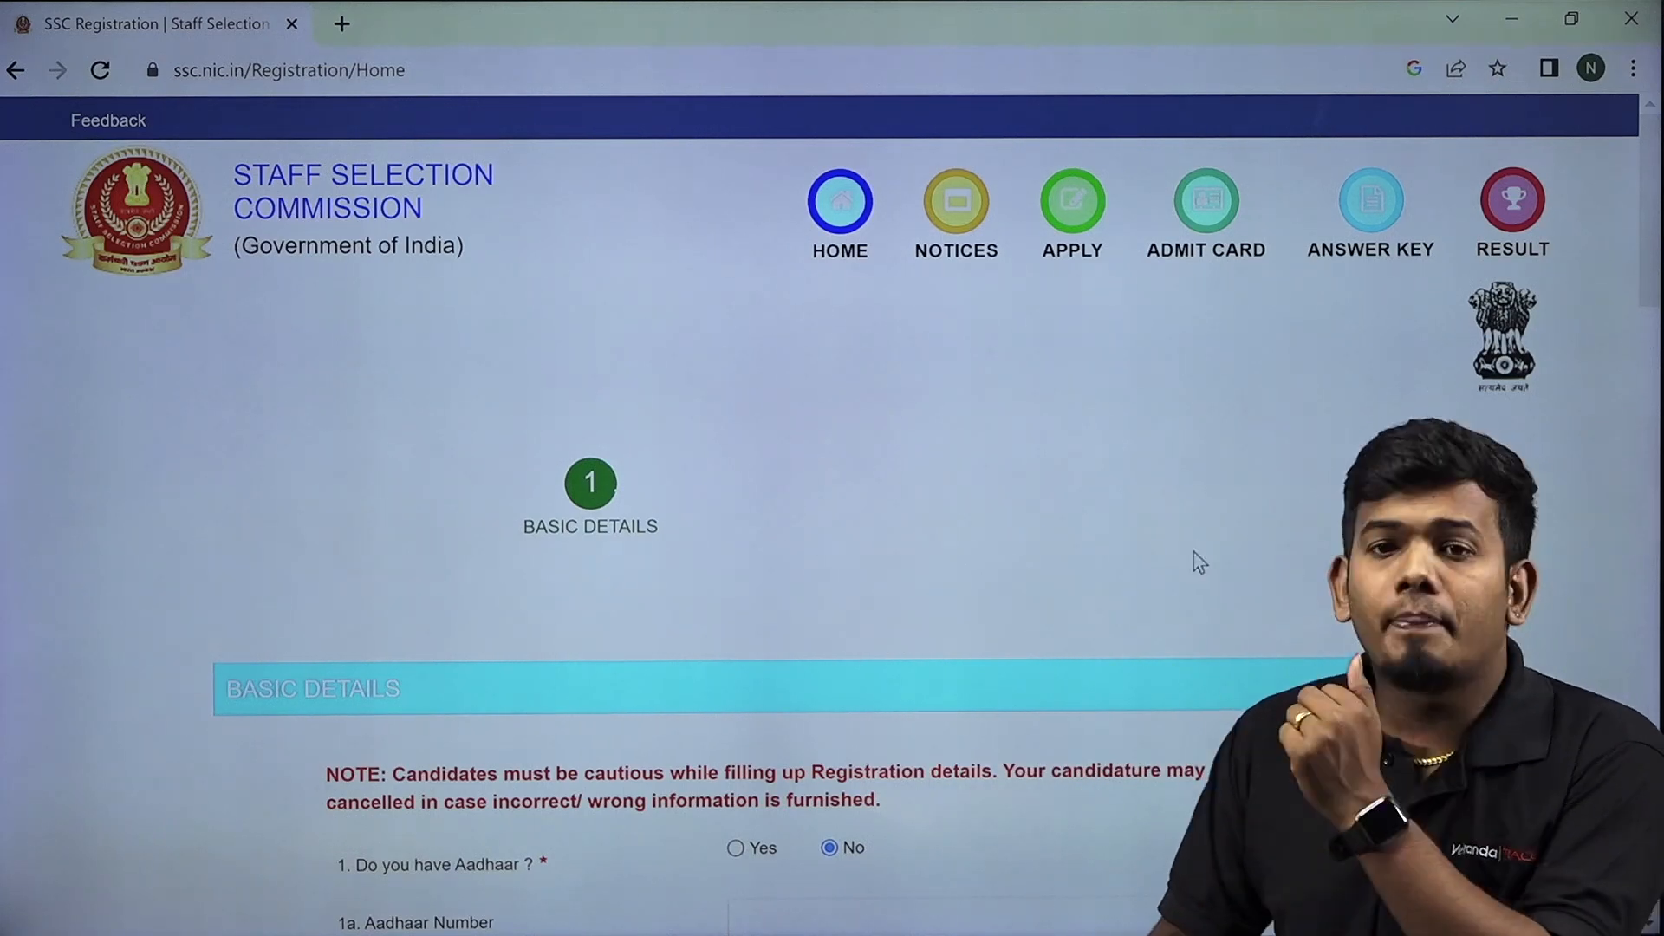
scroll(1026, 562, down, 1)
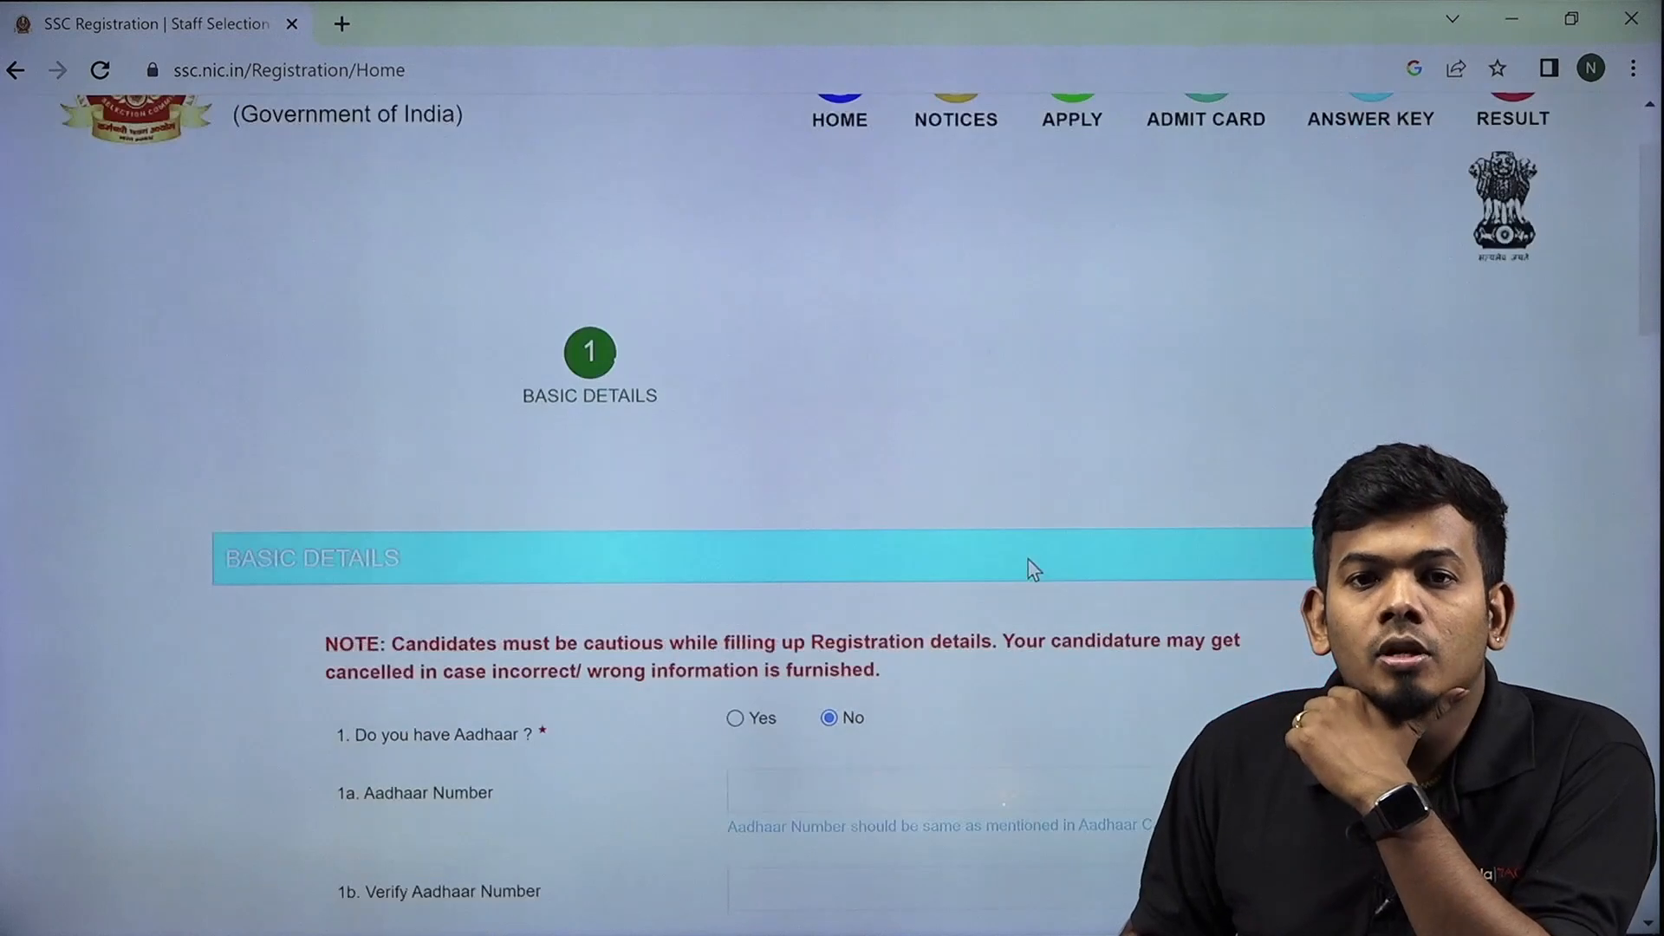
scroll(963, 600, down, 1)
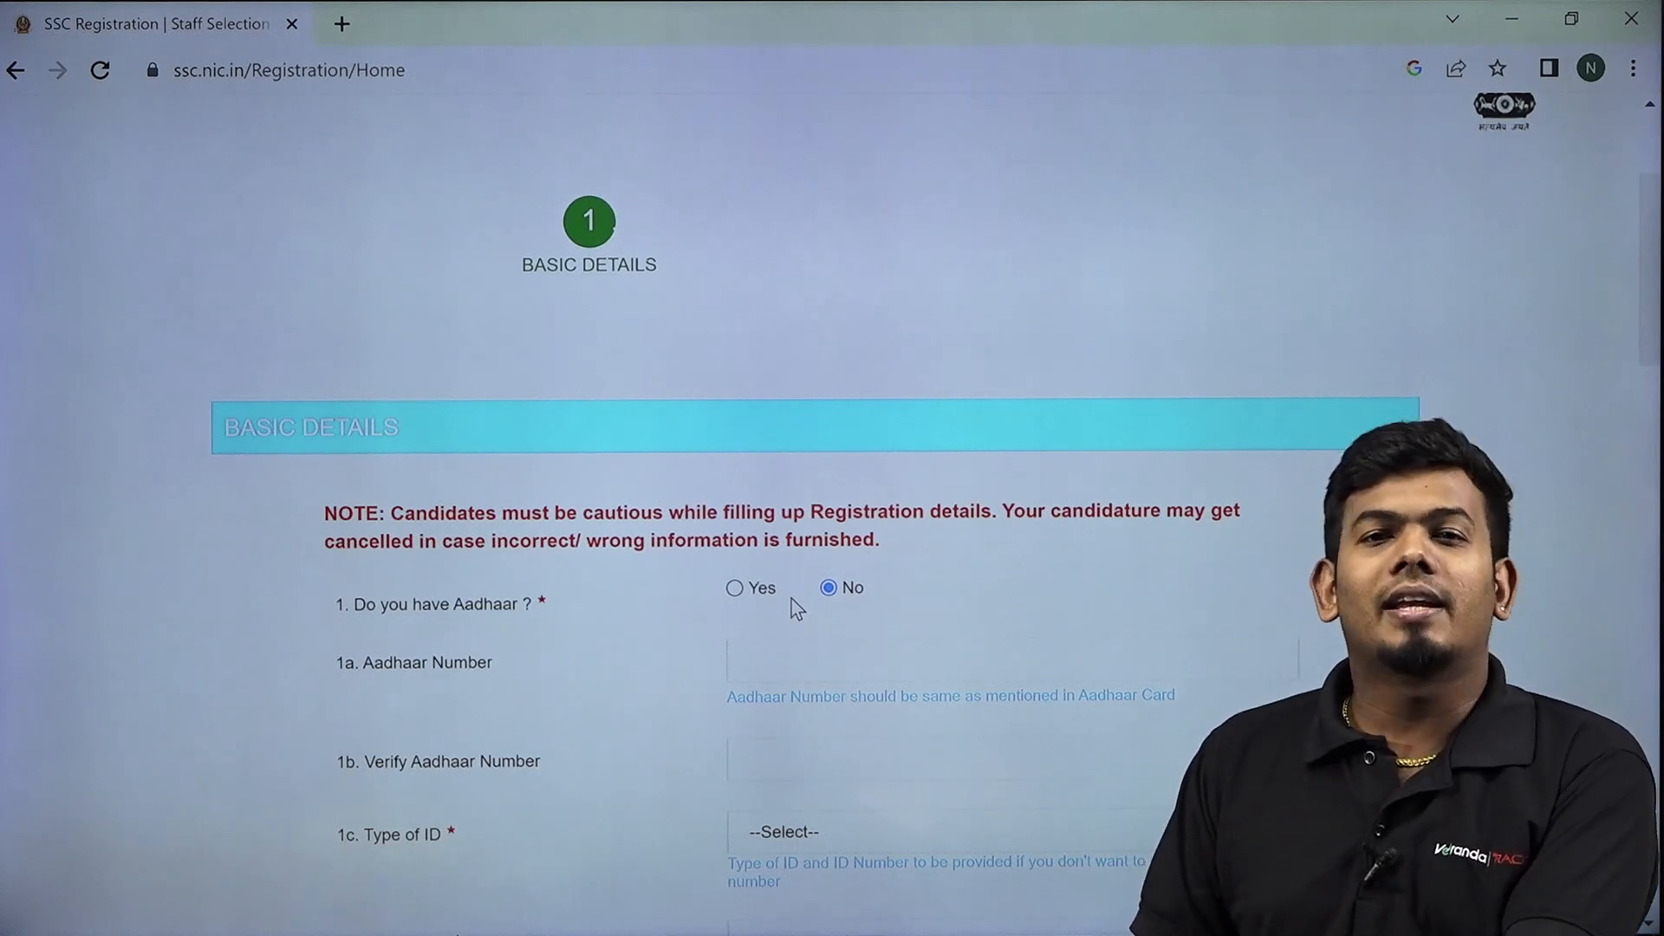
Answer Yes to having Aadhaar and enter the Aadhaar number in both fields.
click(744, 595)
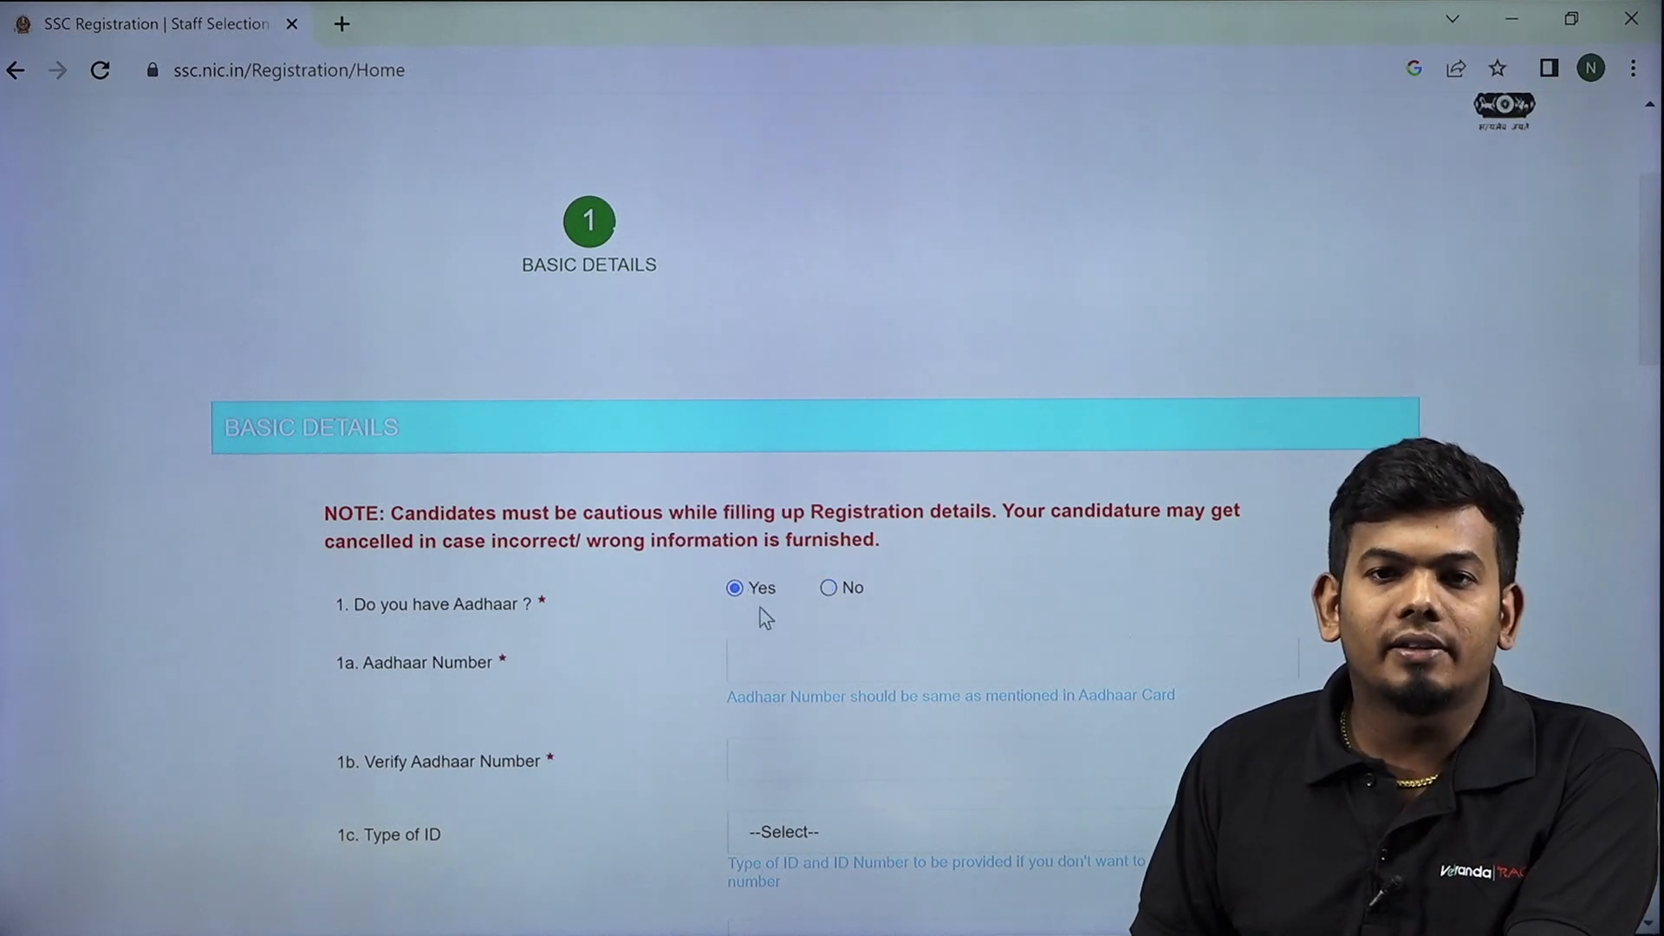
click(773, 657)
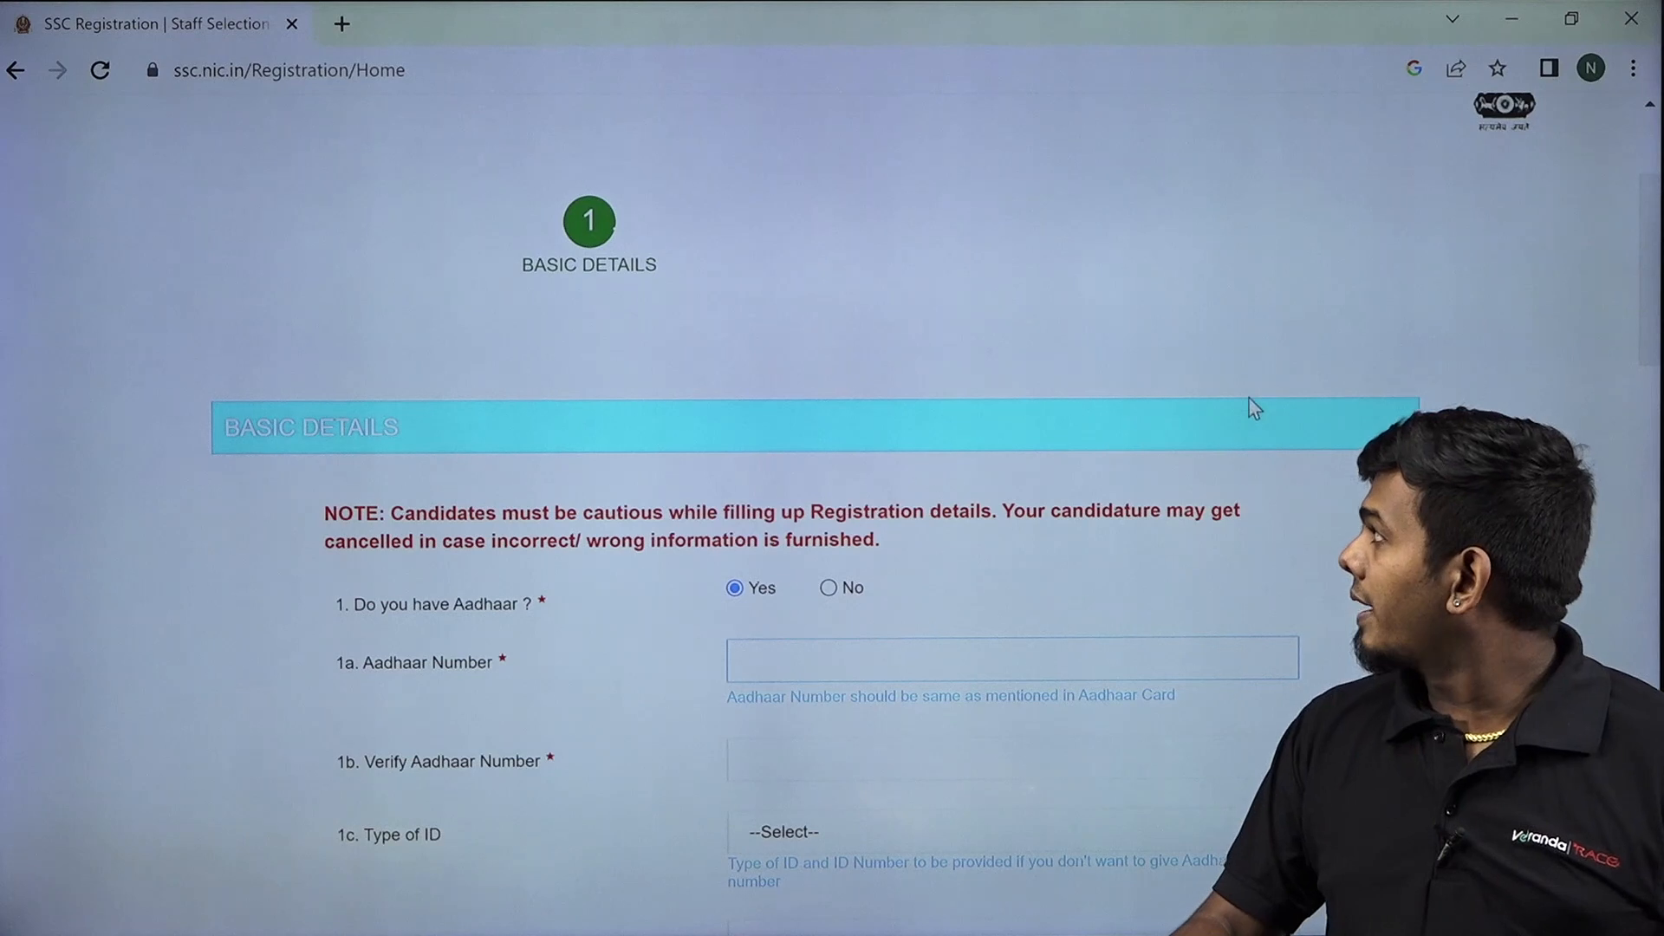
scroll(1250, 351, down, 3)
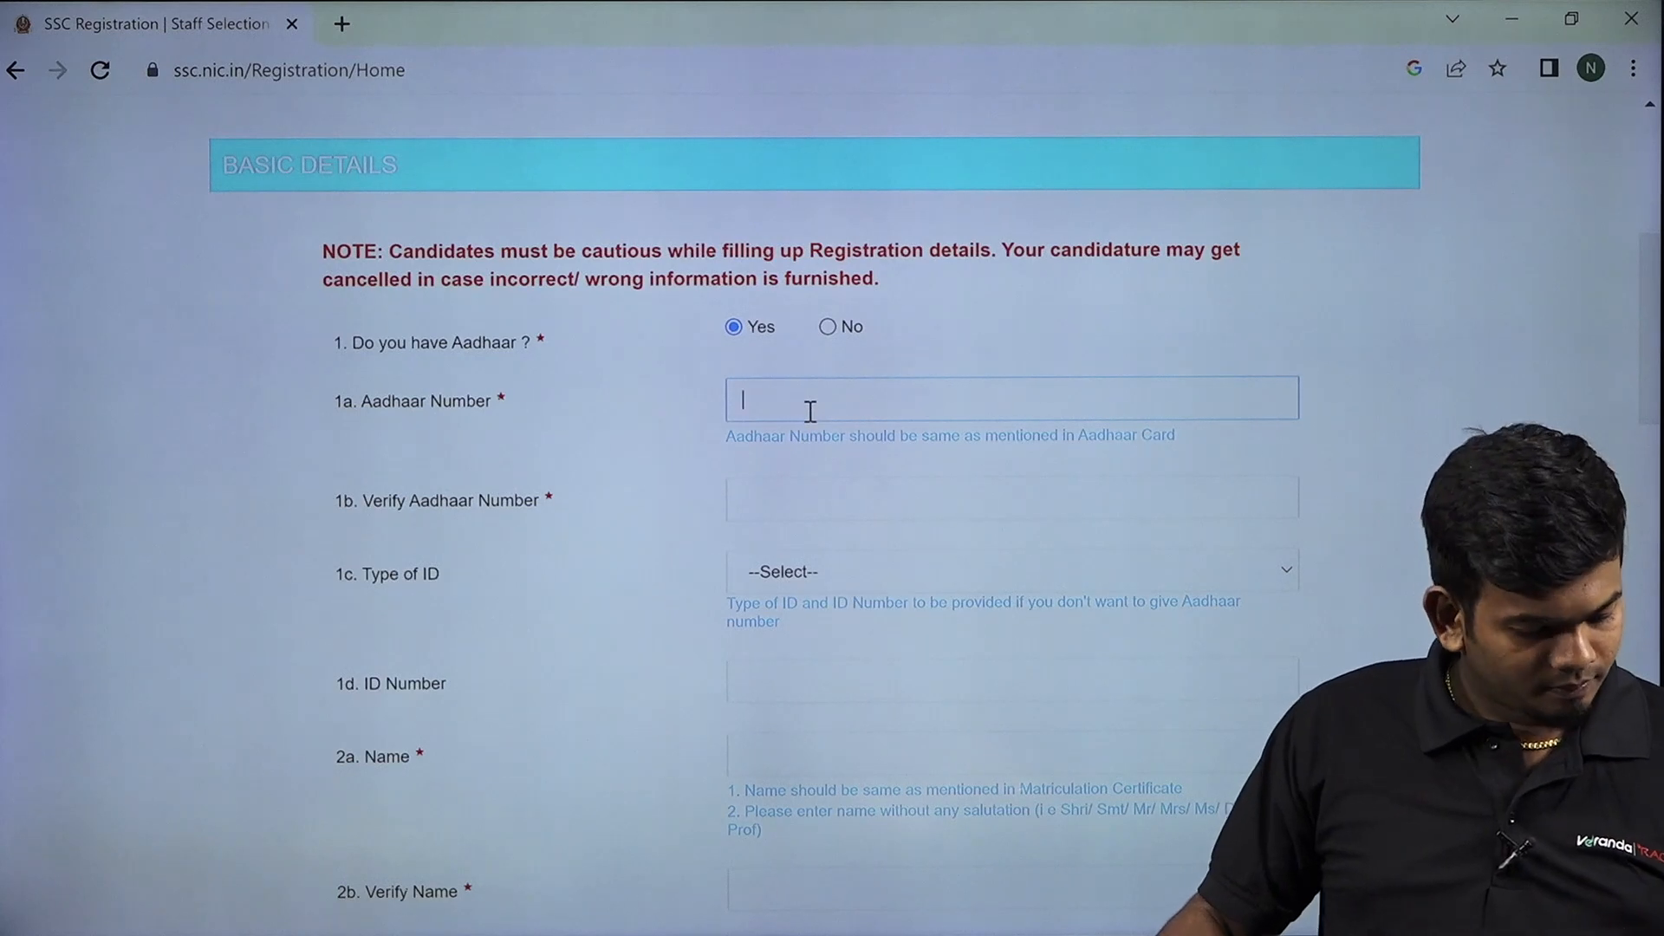
text(****)
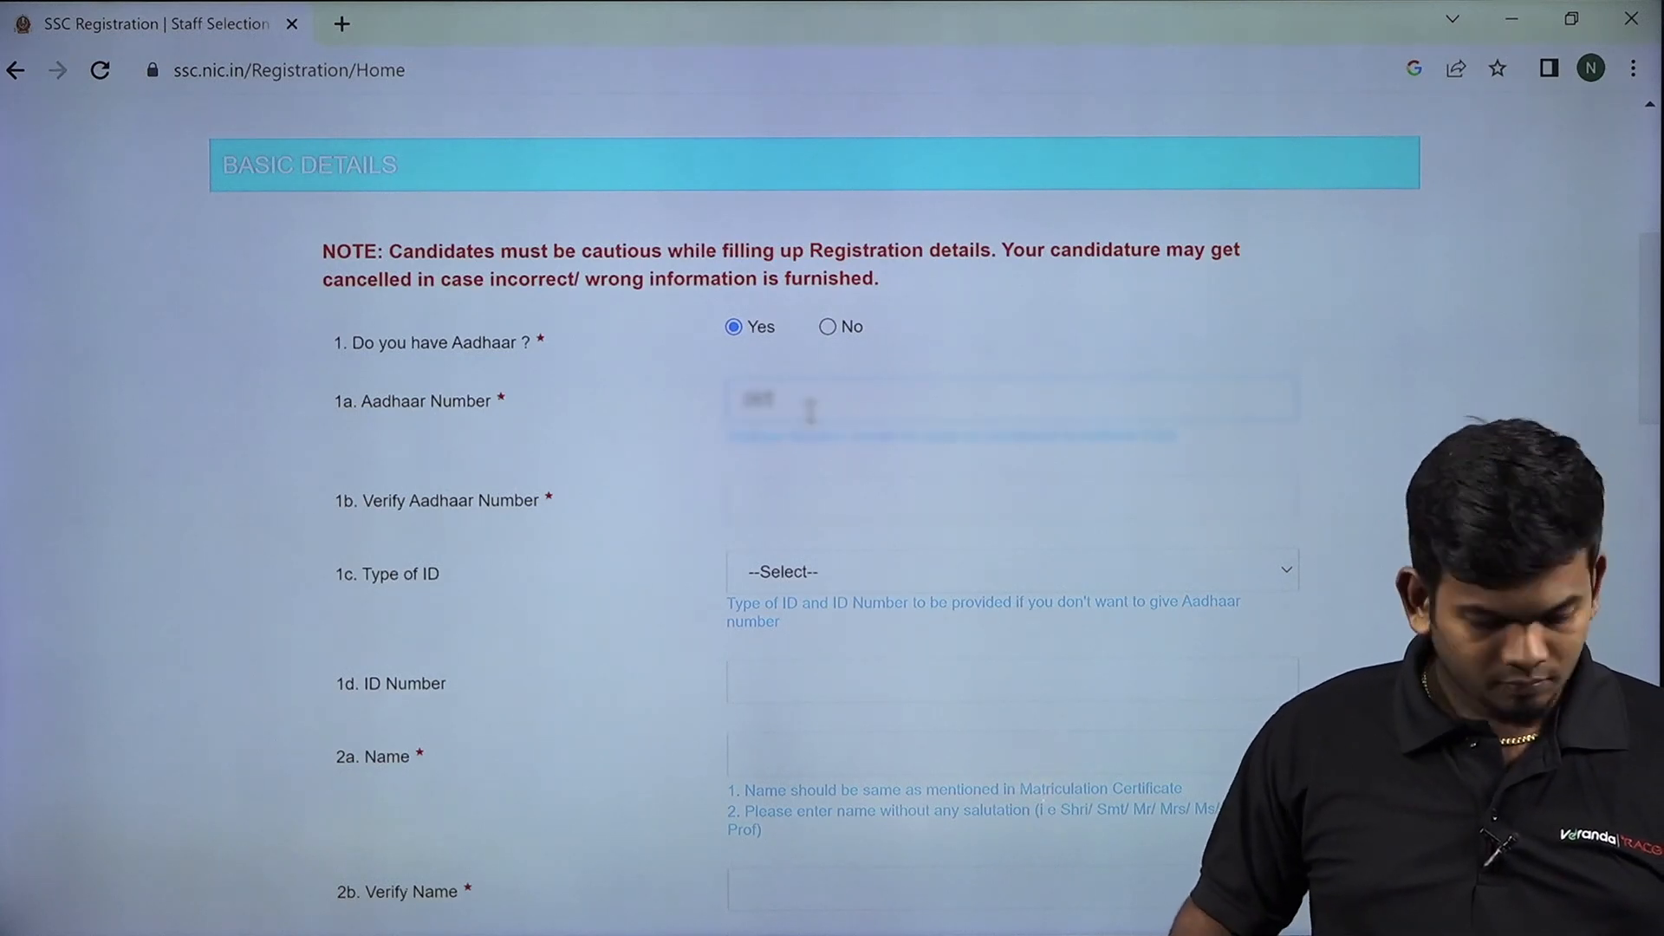
text(****)
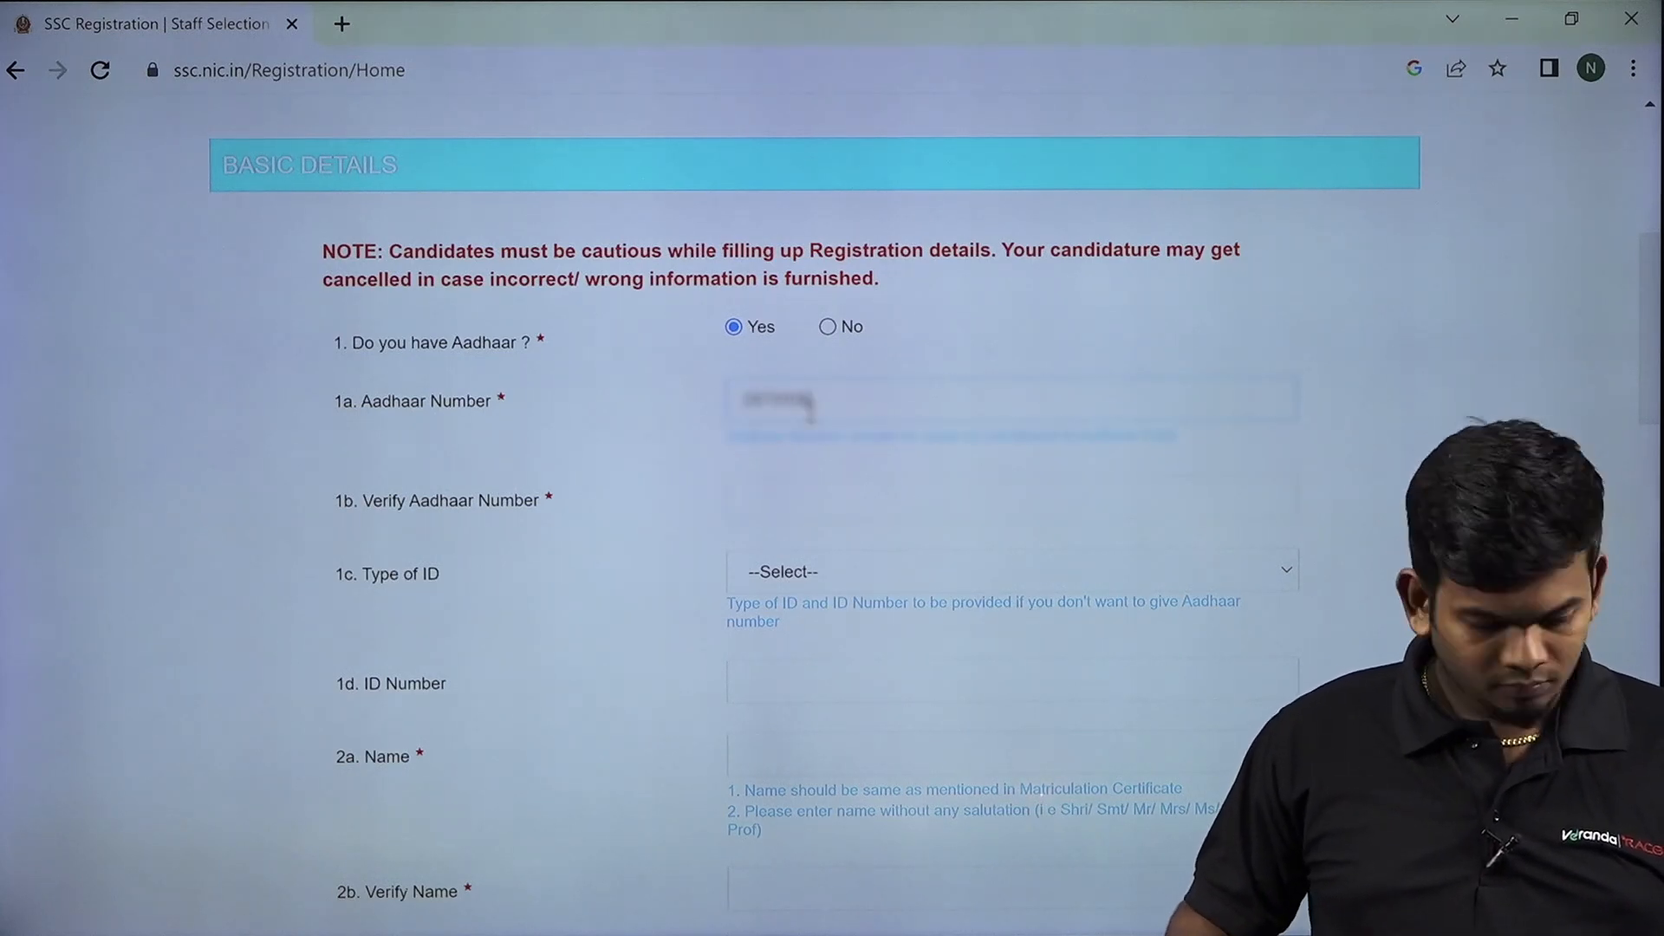
text(****)
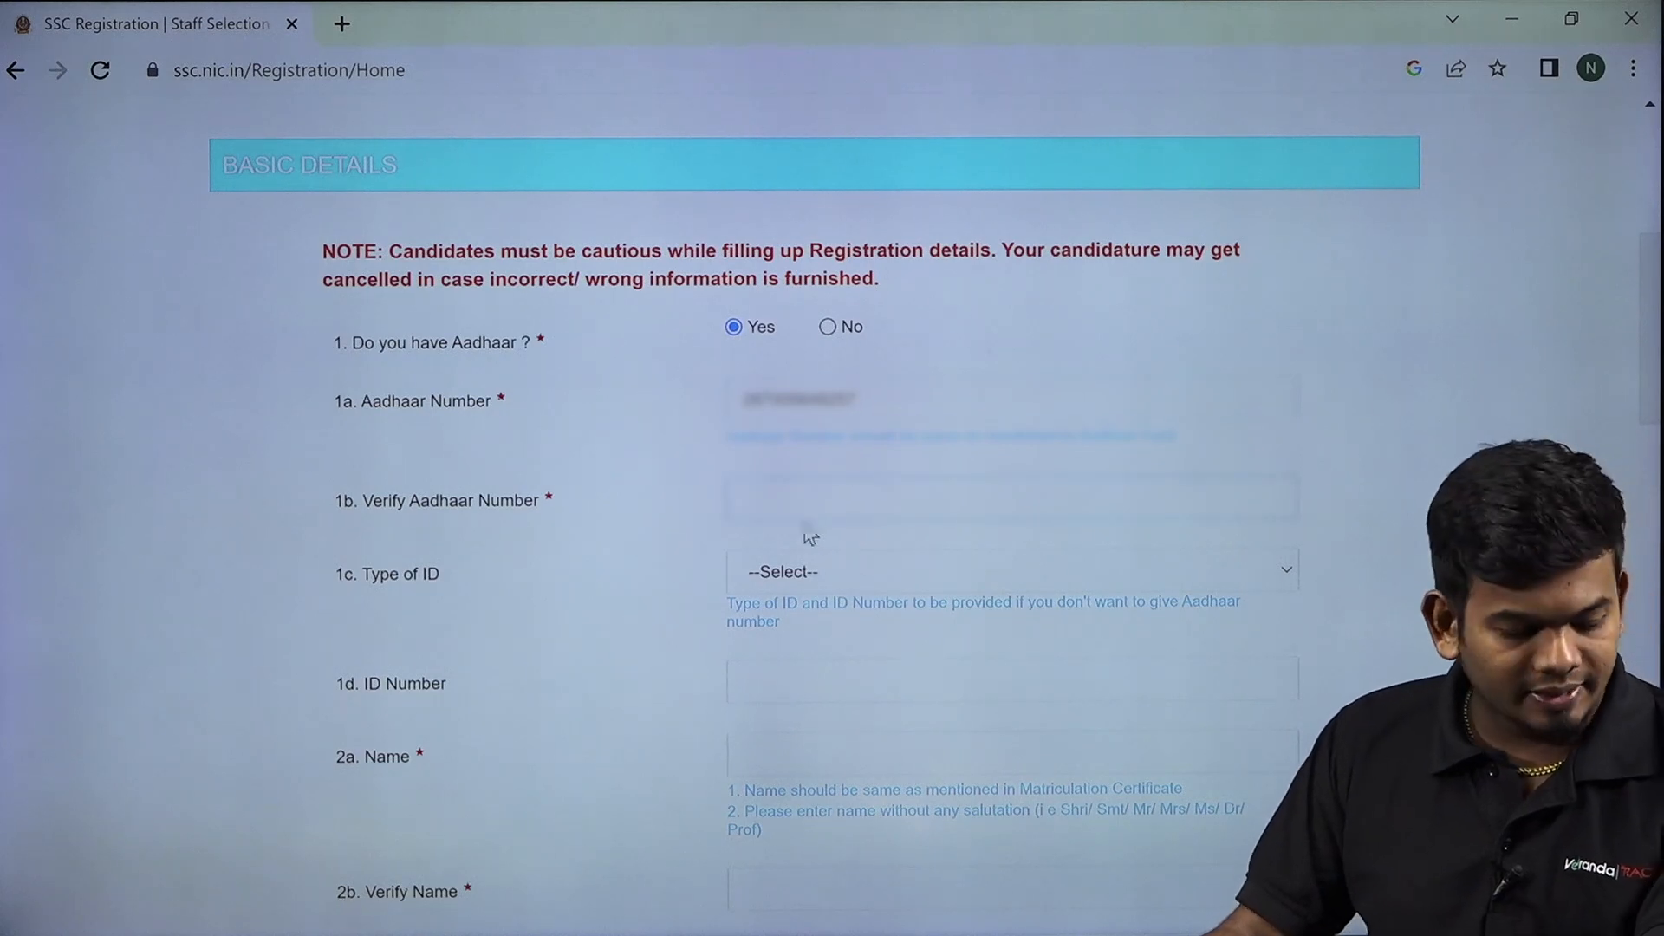
text(2•••)
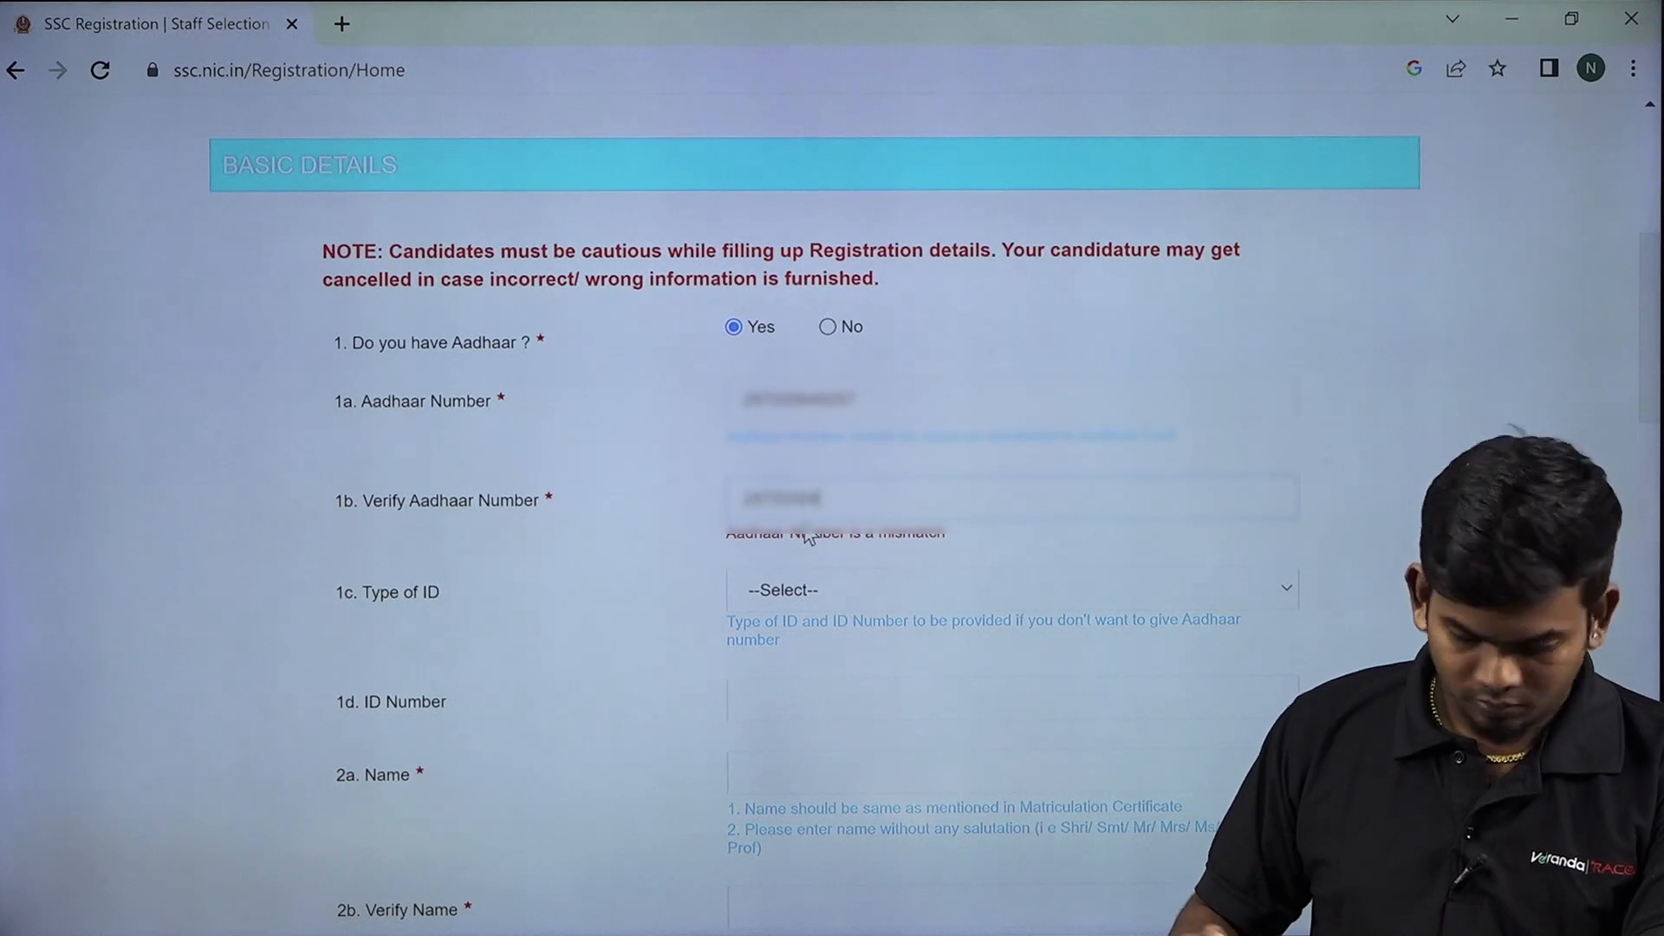
text(••)
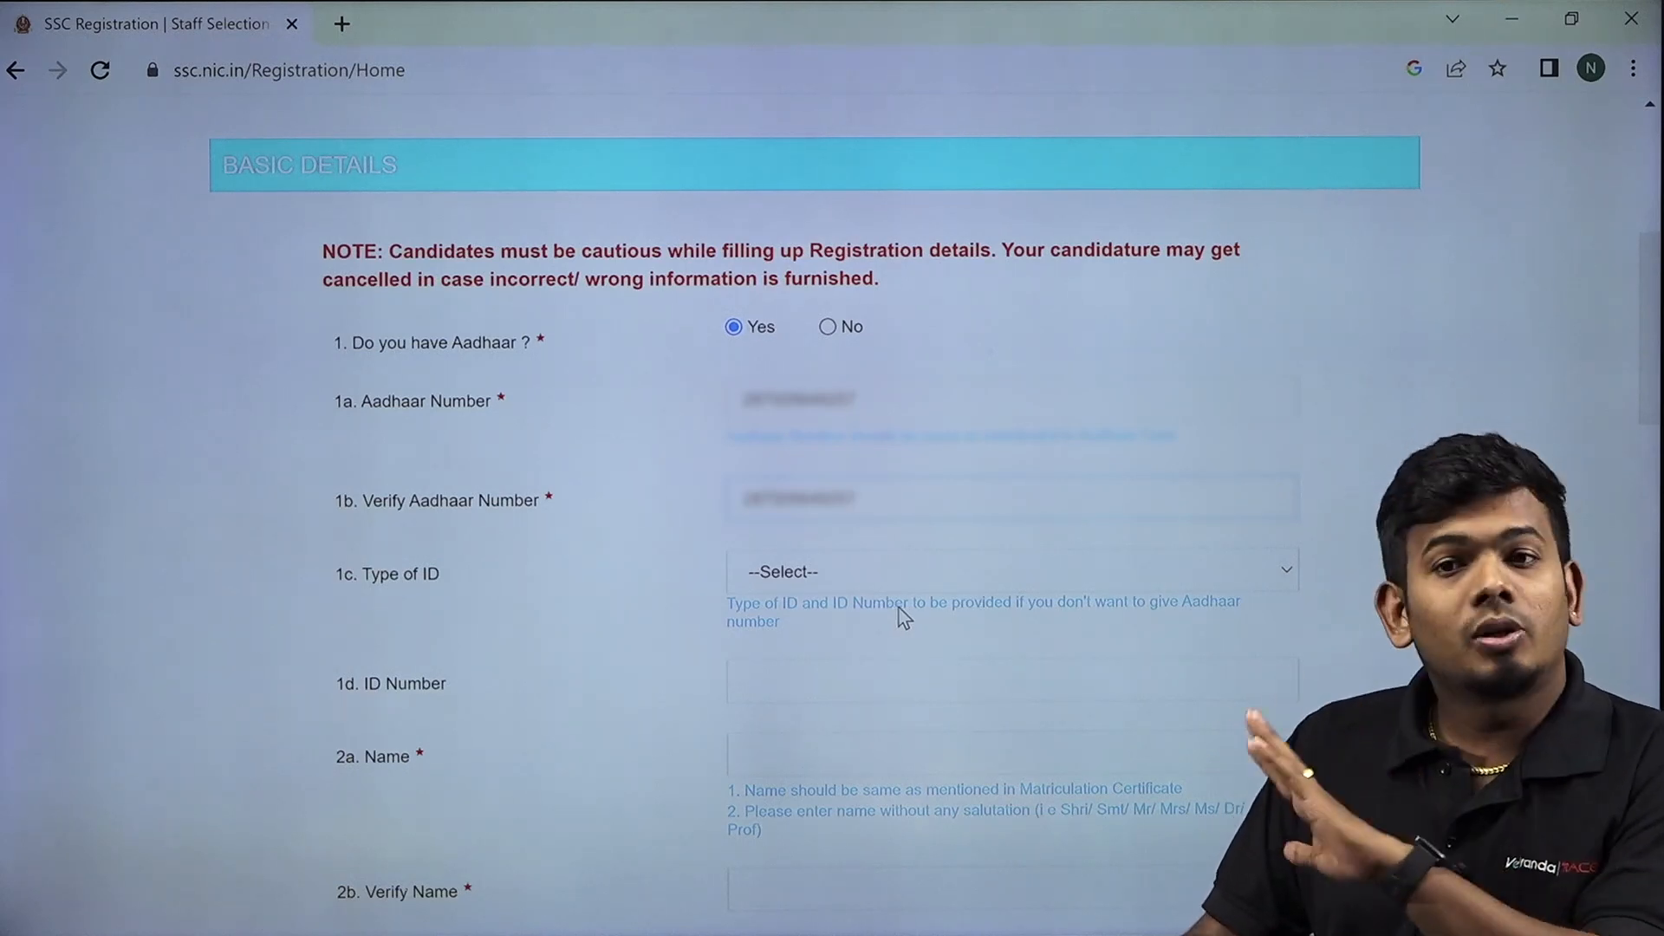
Enter the candidate's name in 2a Name and the same name in 2b Verify Name.
scroll(898, 610, down, 3)
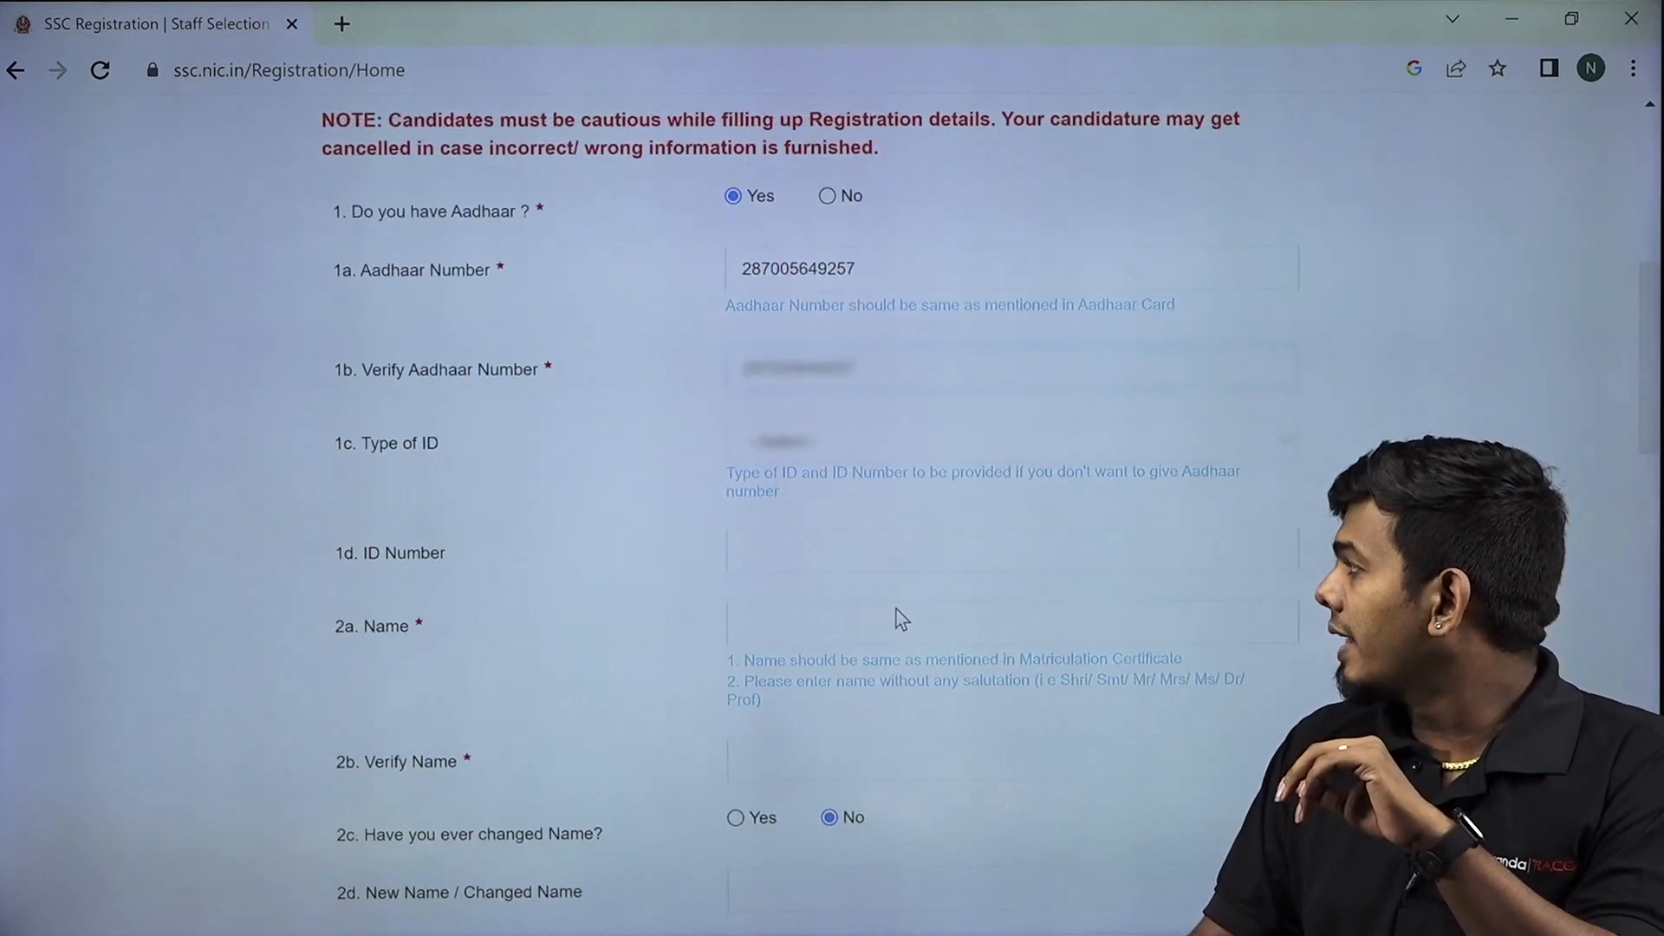
scroll(898, 610, down, 3)
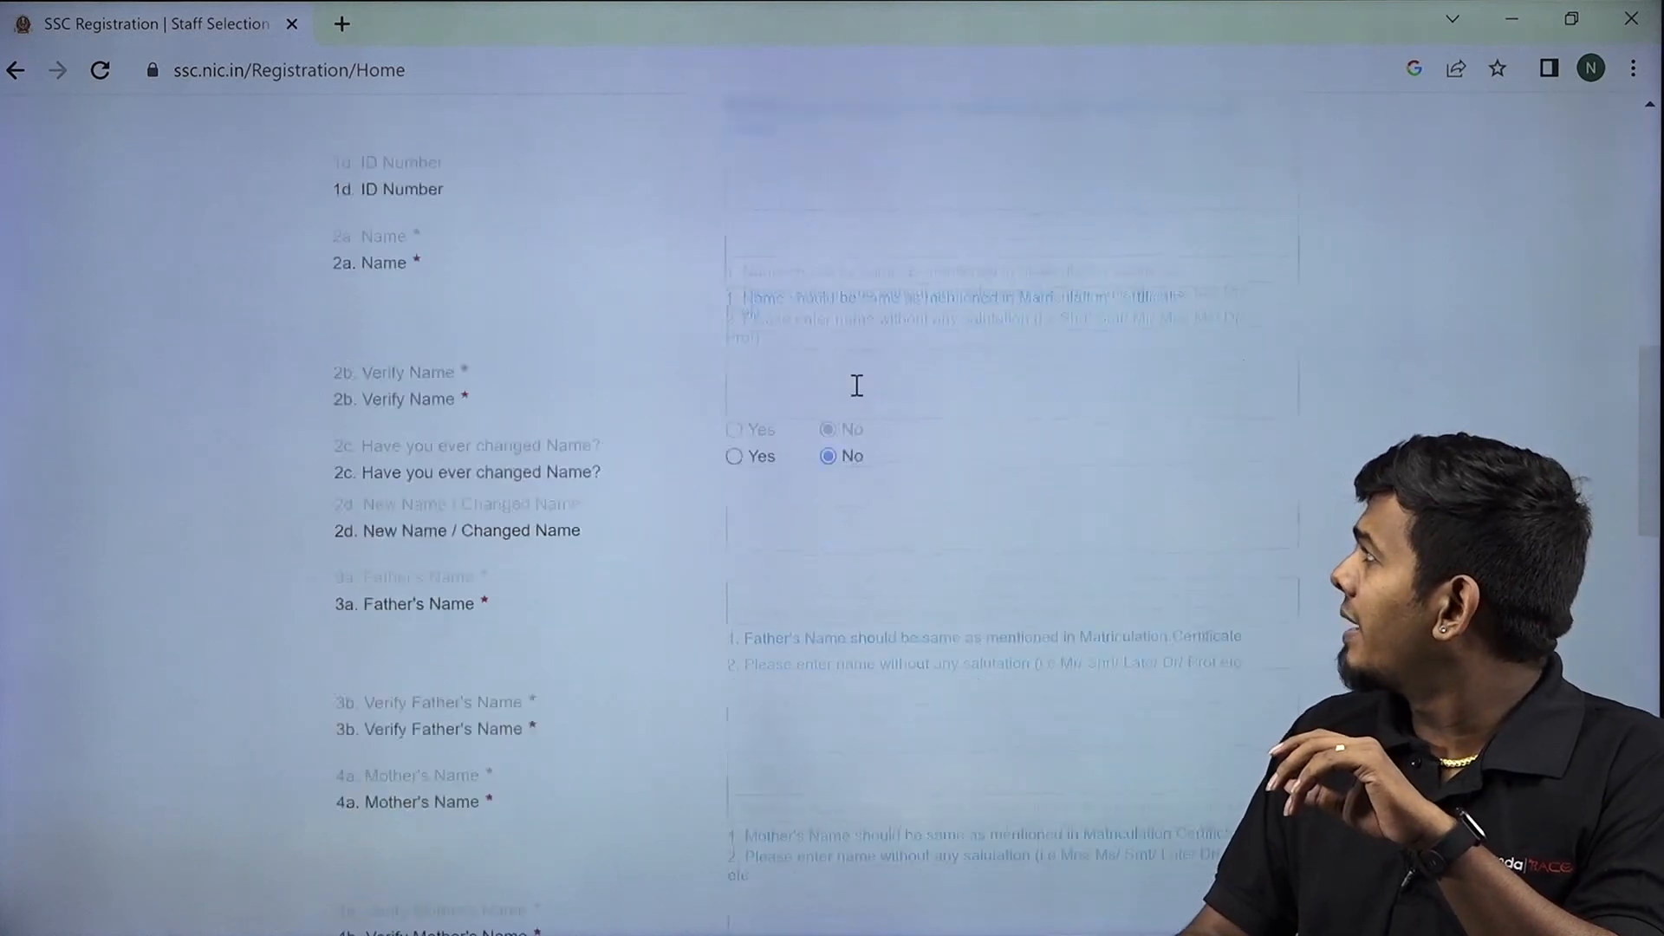
click(847, 232)
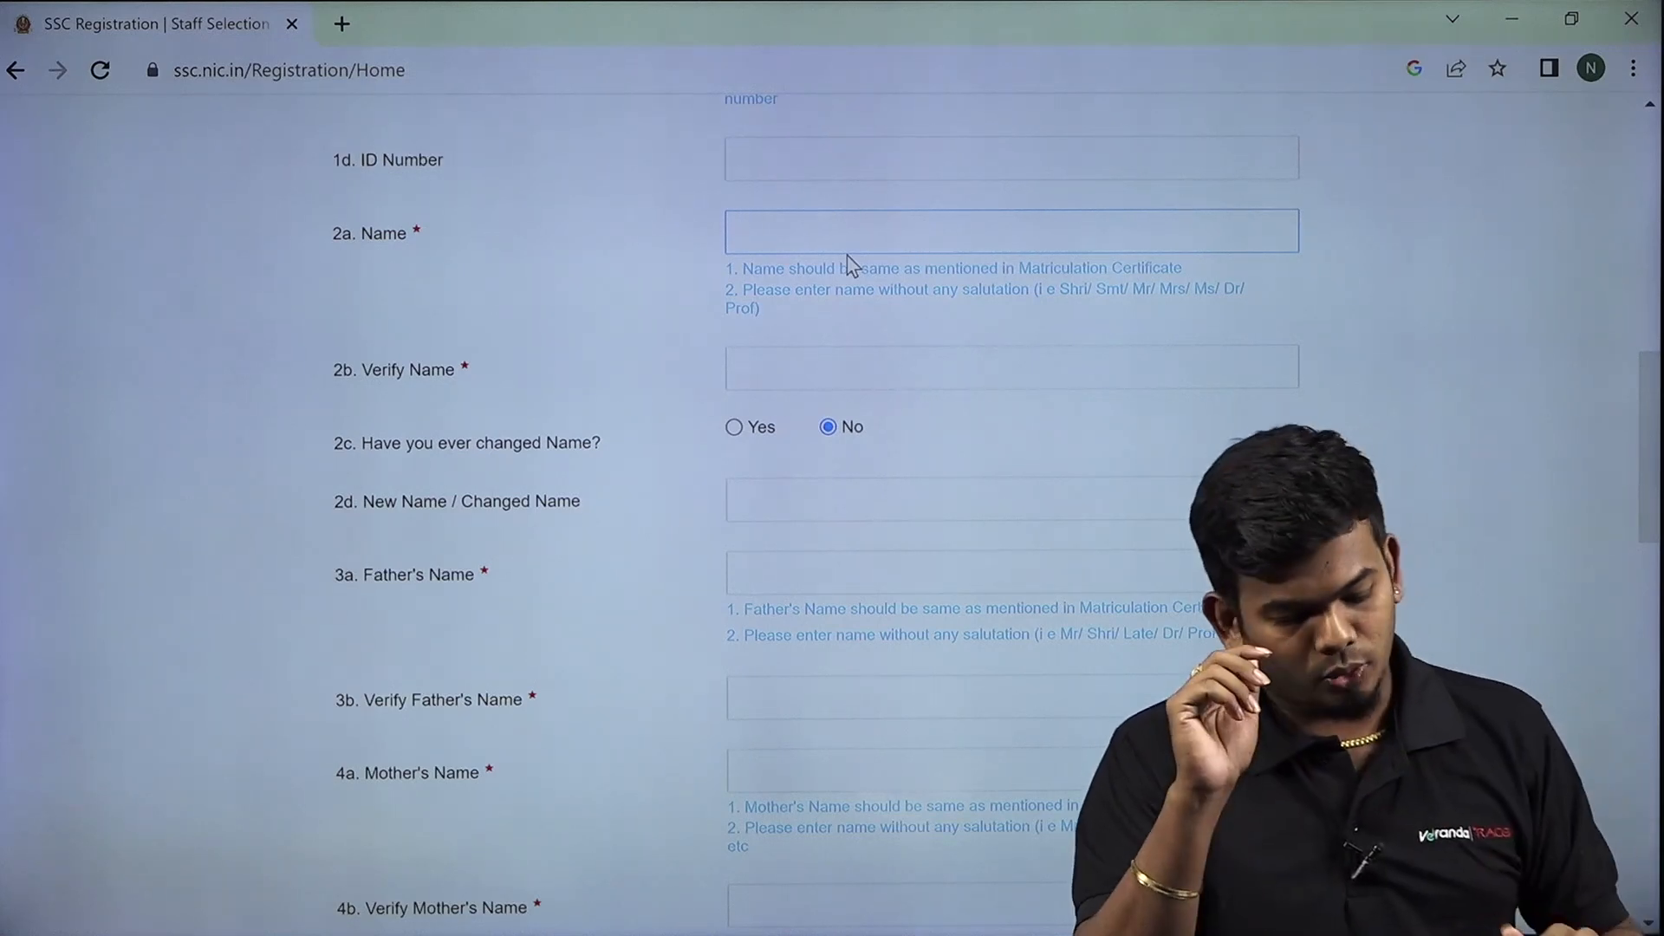
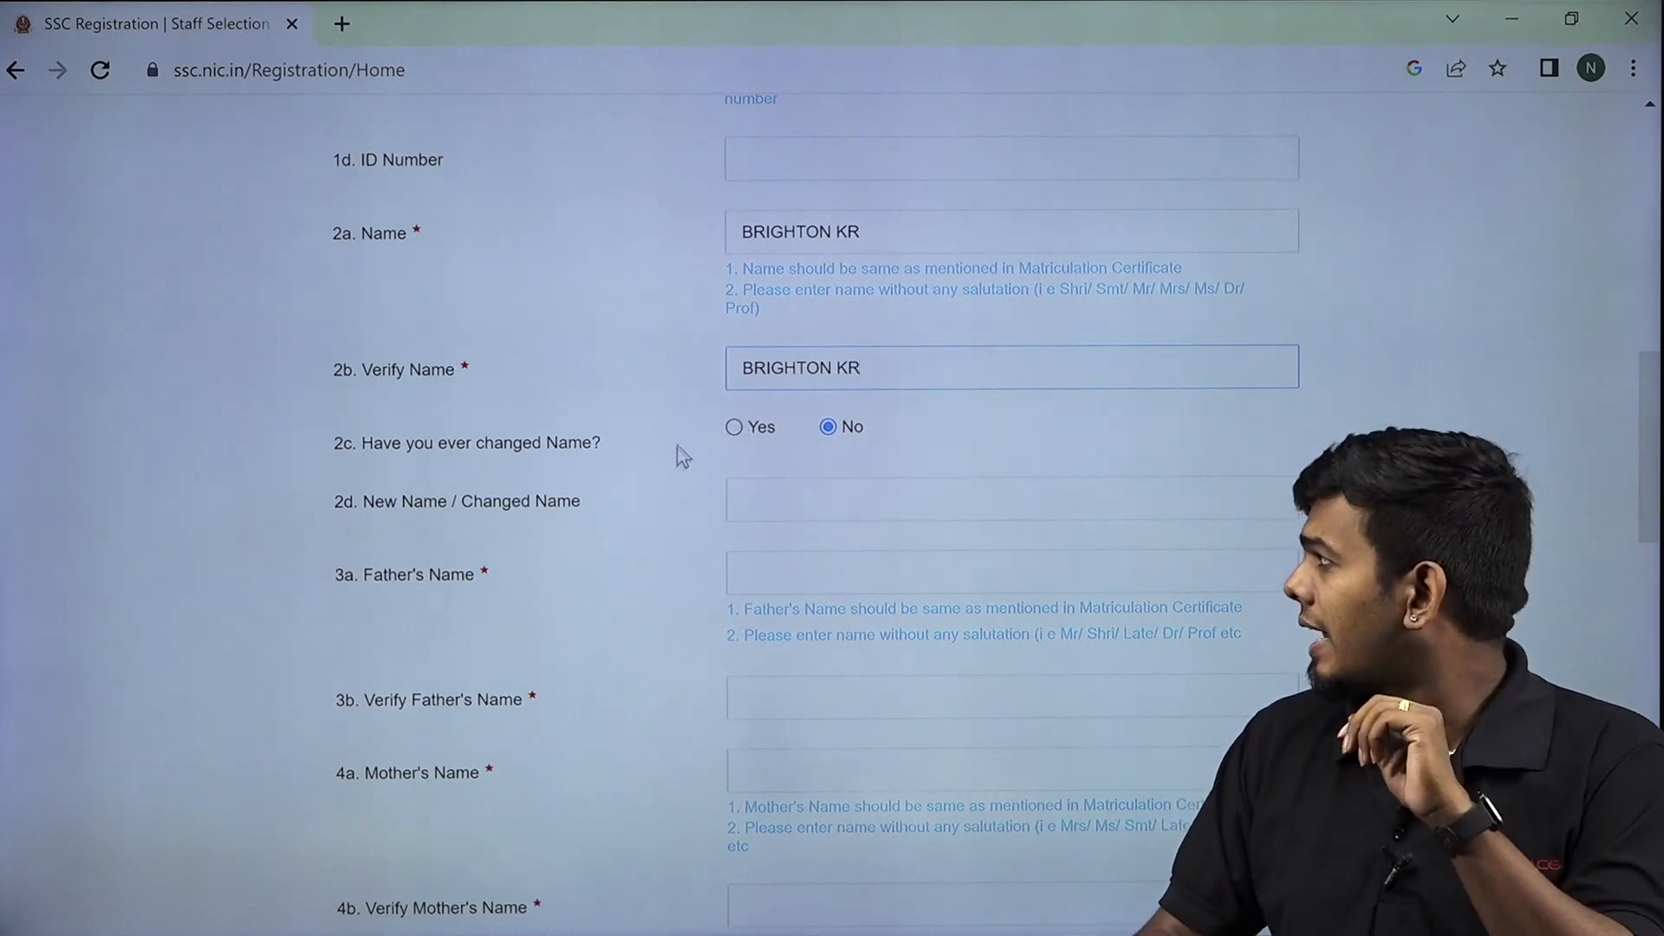
scroll(680, 468, down, 1)
Enter the father's name and re-enter it in Verify Father's Name.
click(756, 438)
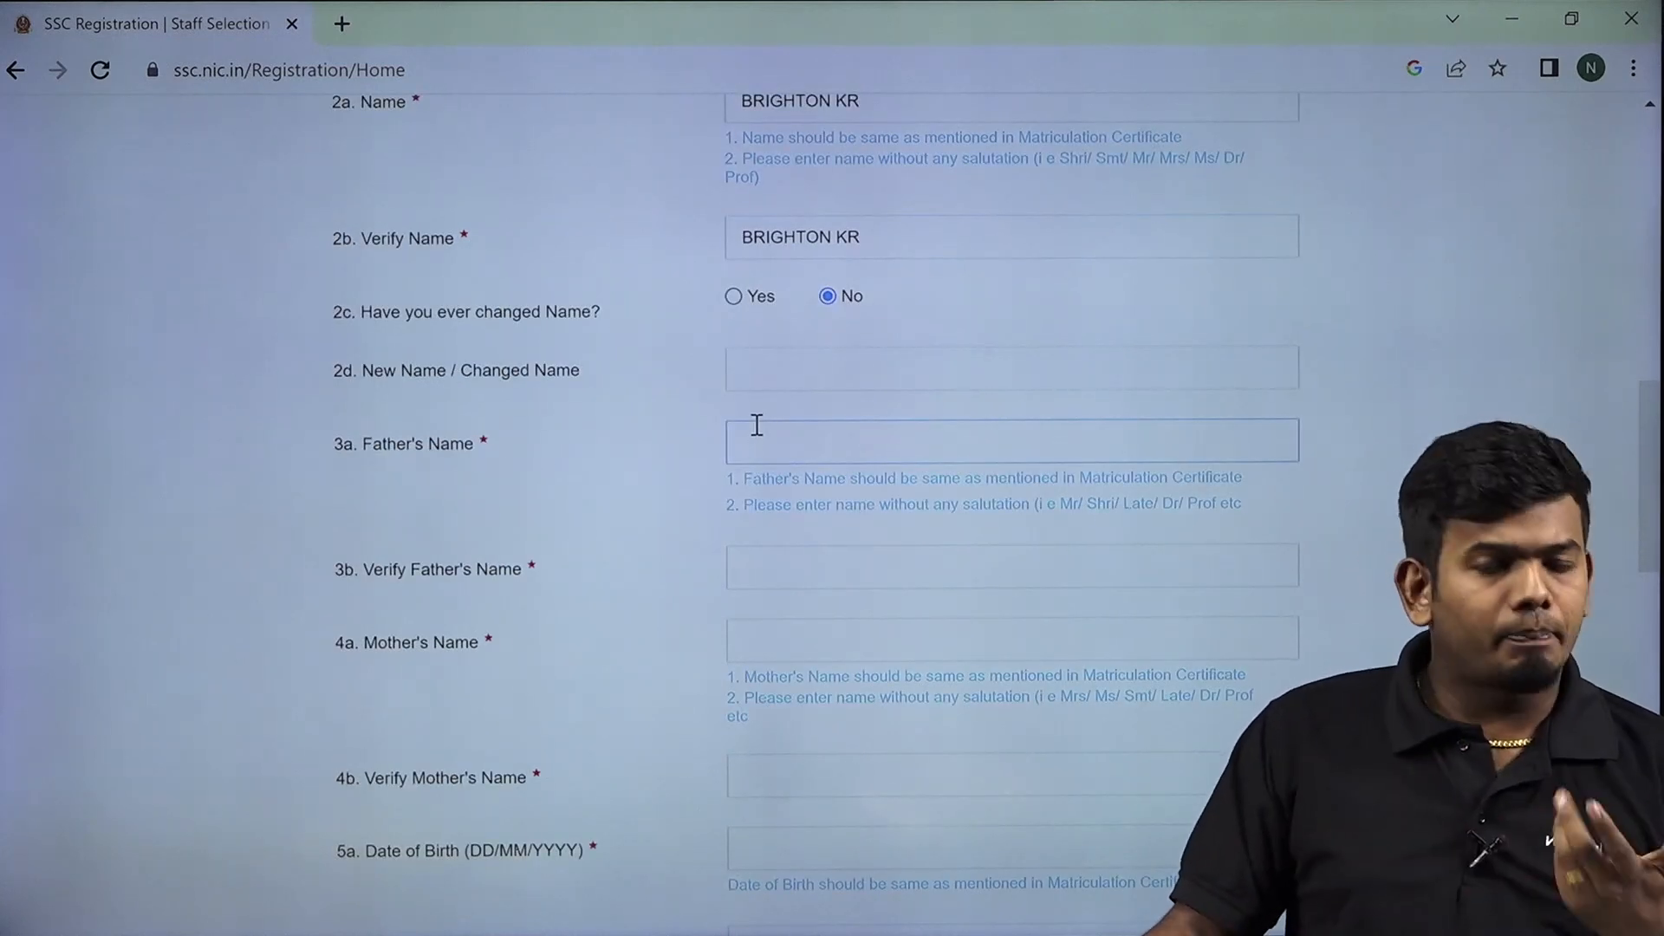
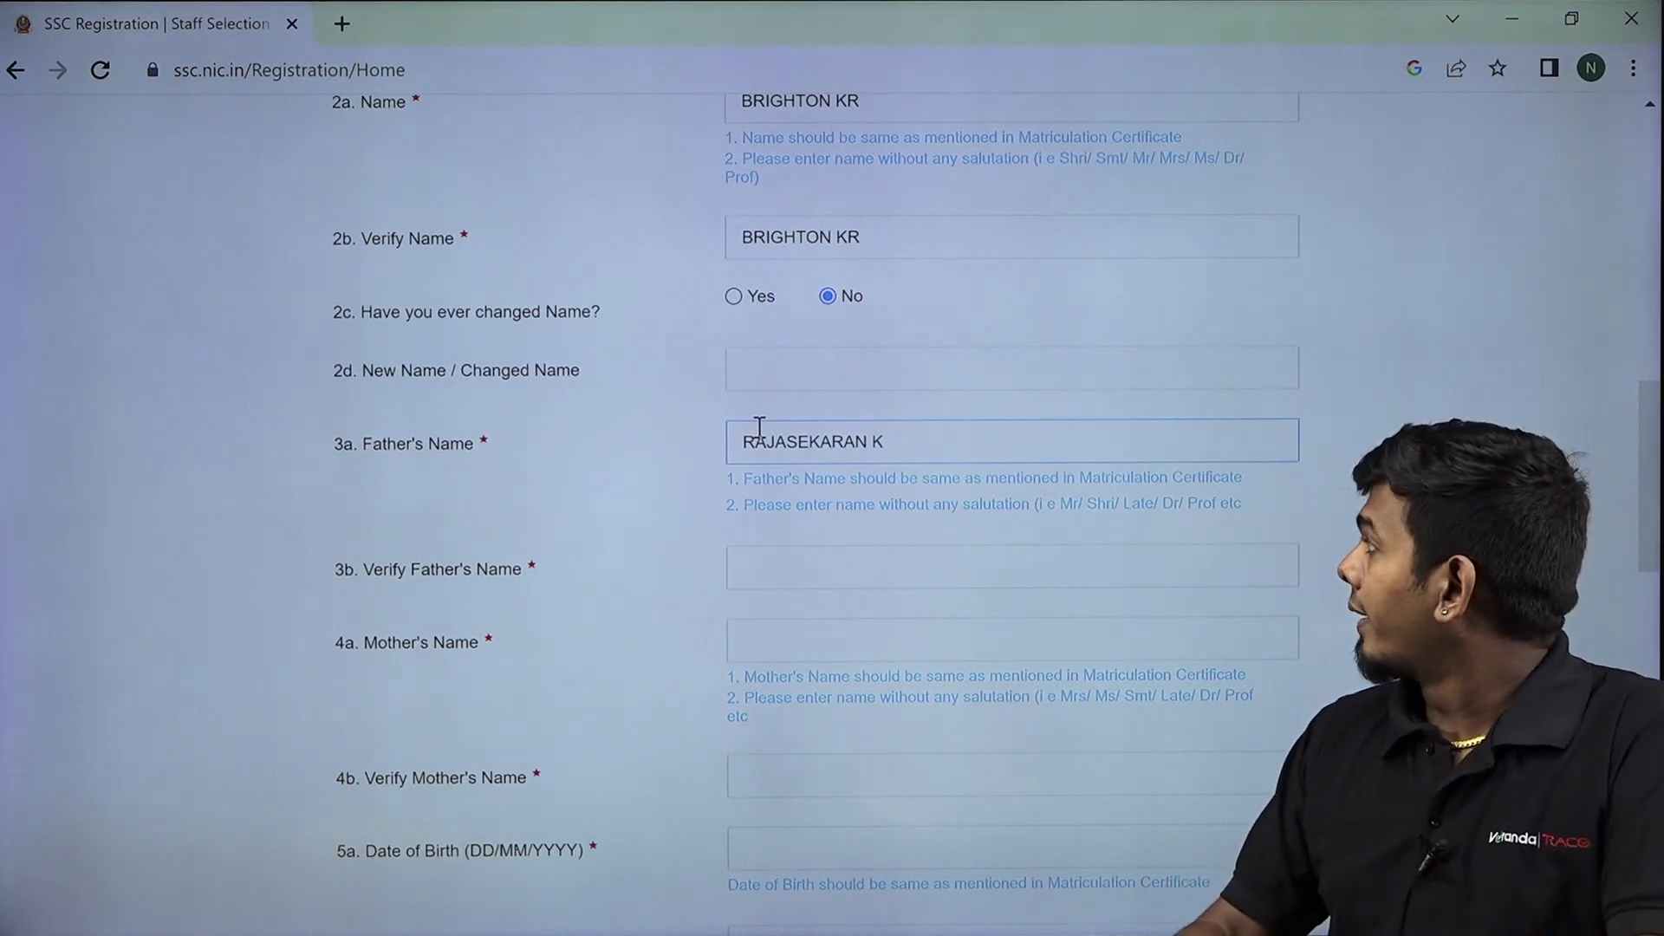
click(767, 586)
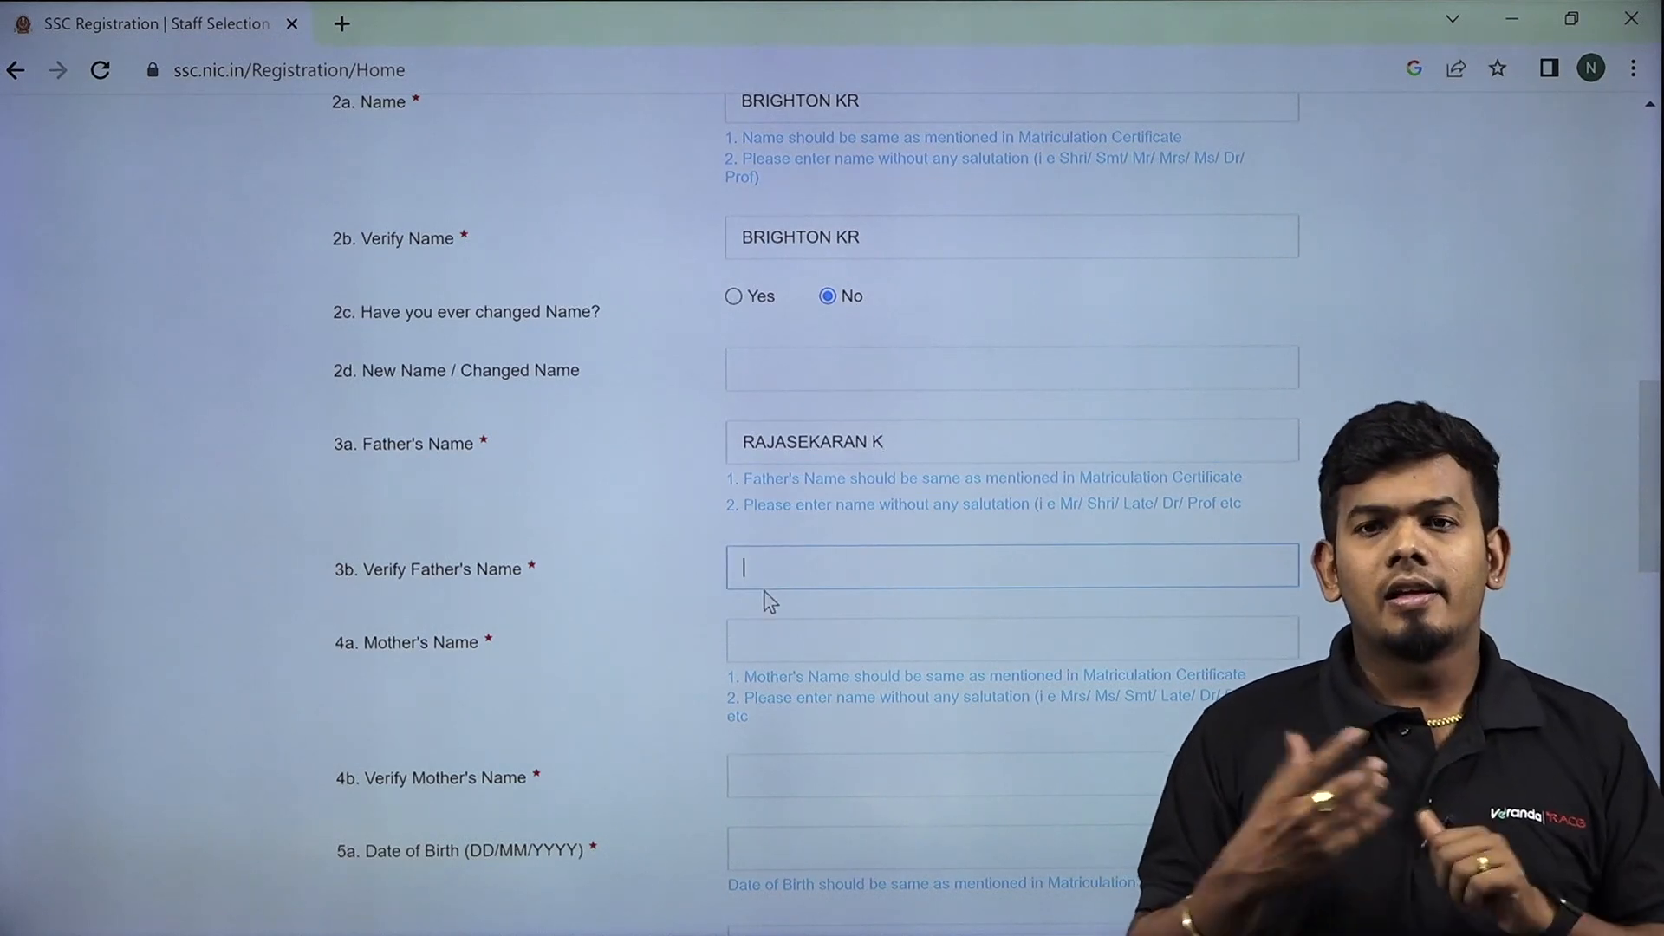
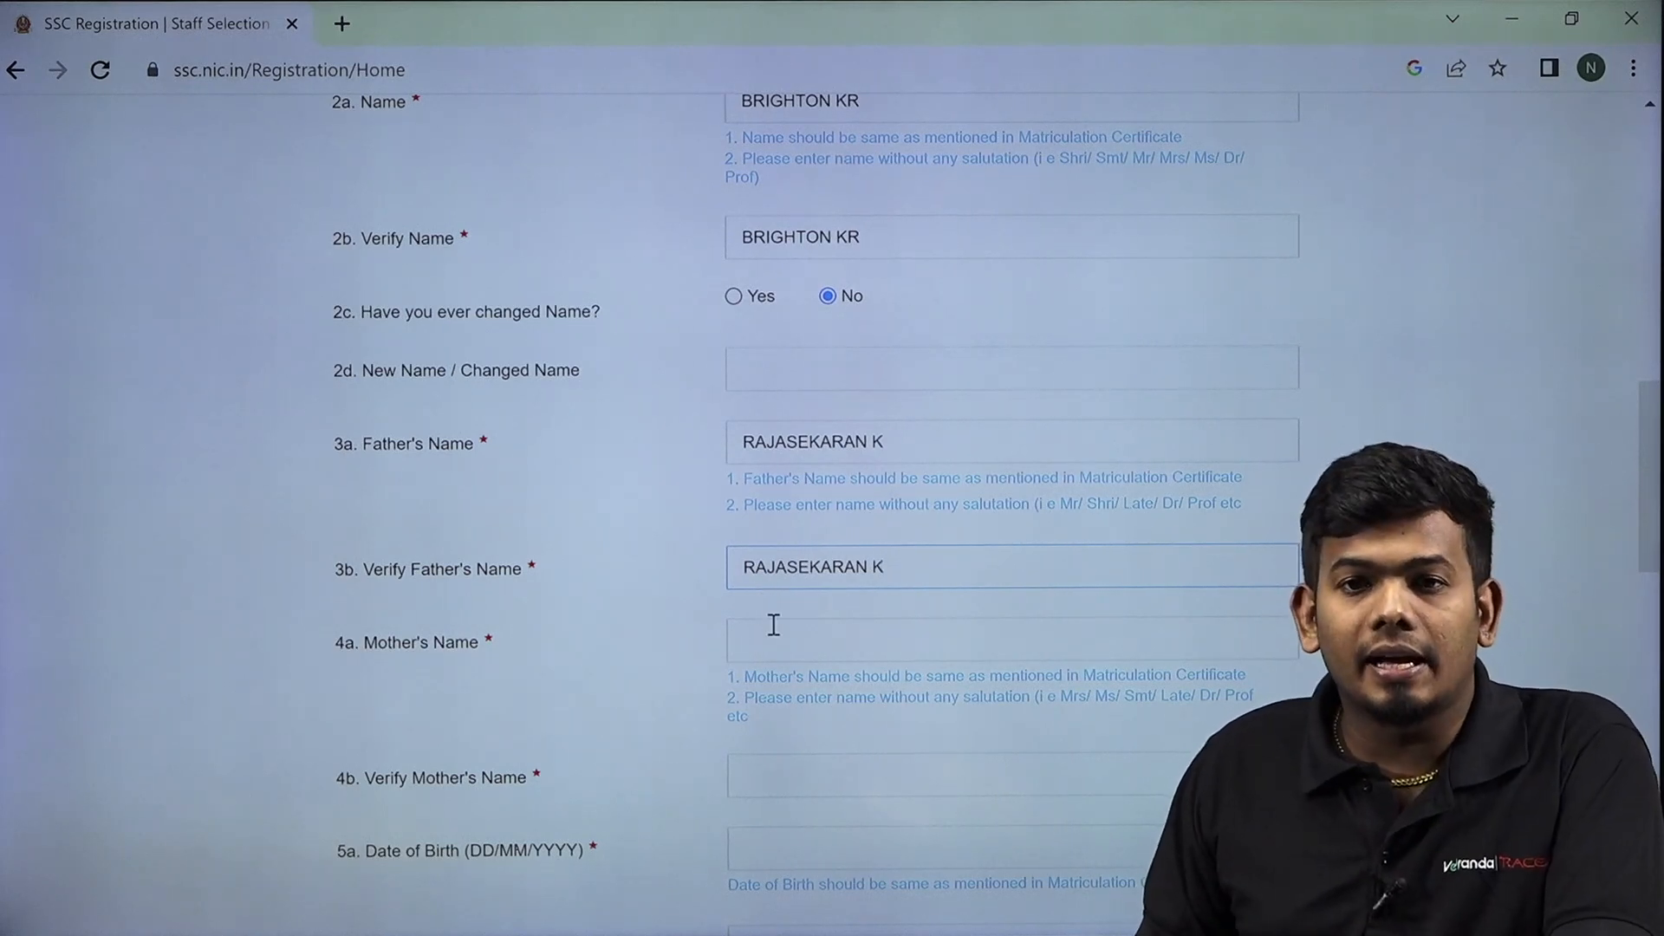
Type the mother's name into Verify Mother's Name.
scroll(776, 640, down, 3)
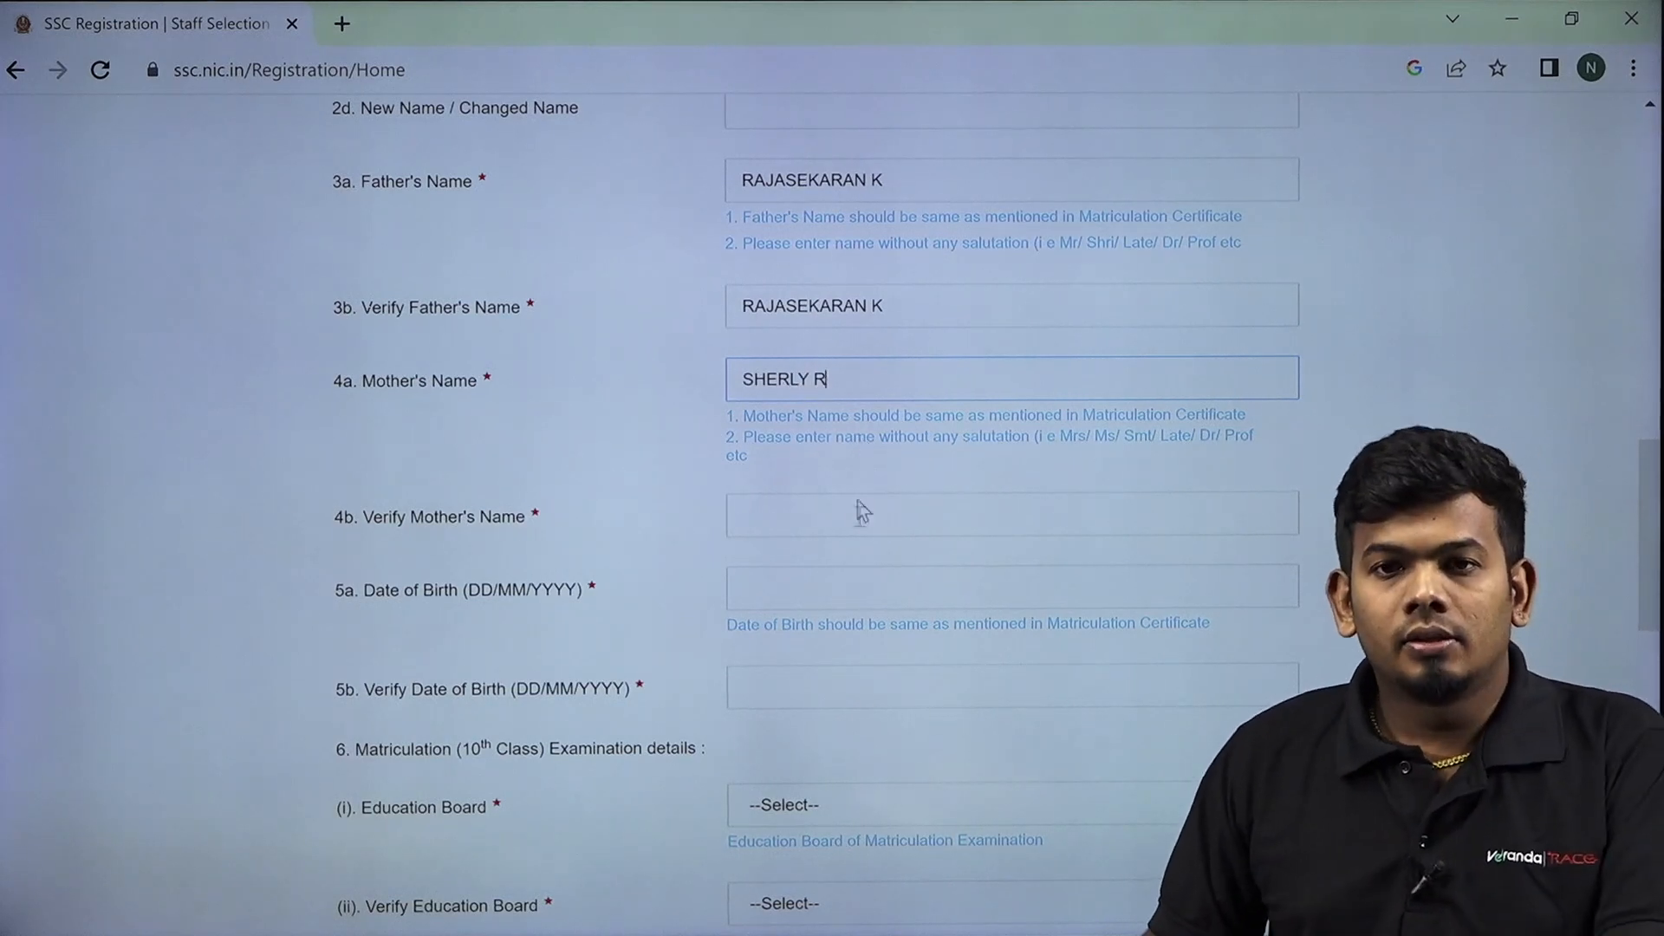
scroll(841, 503, down, 2)
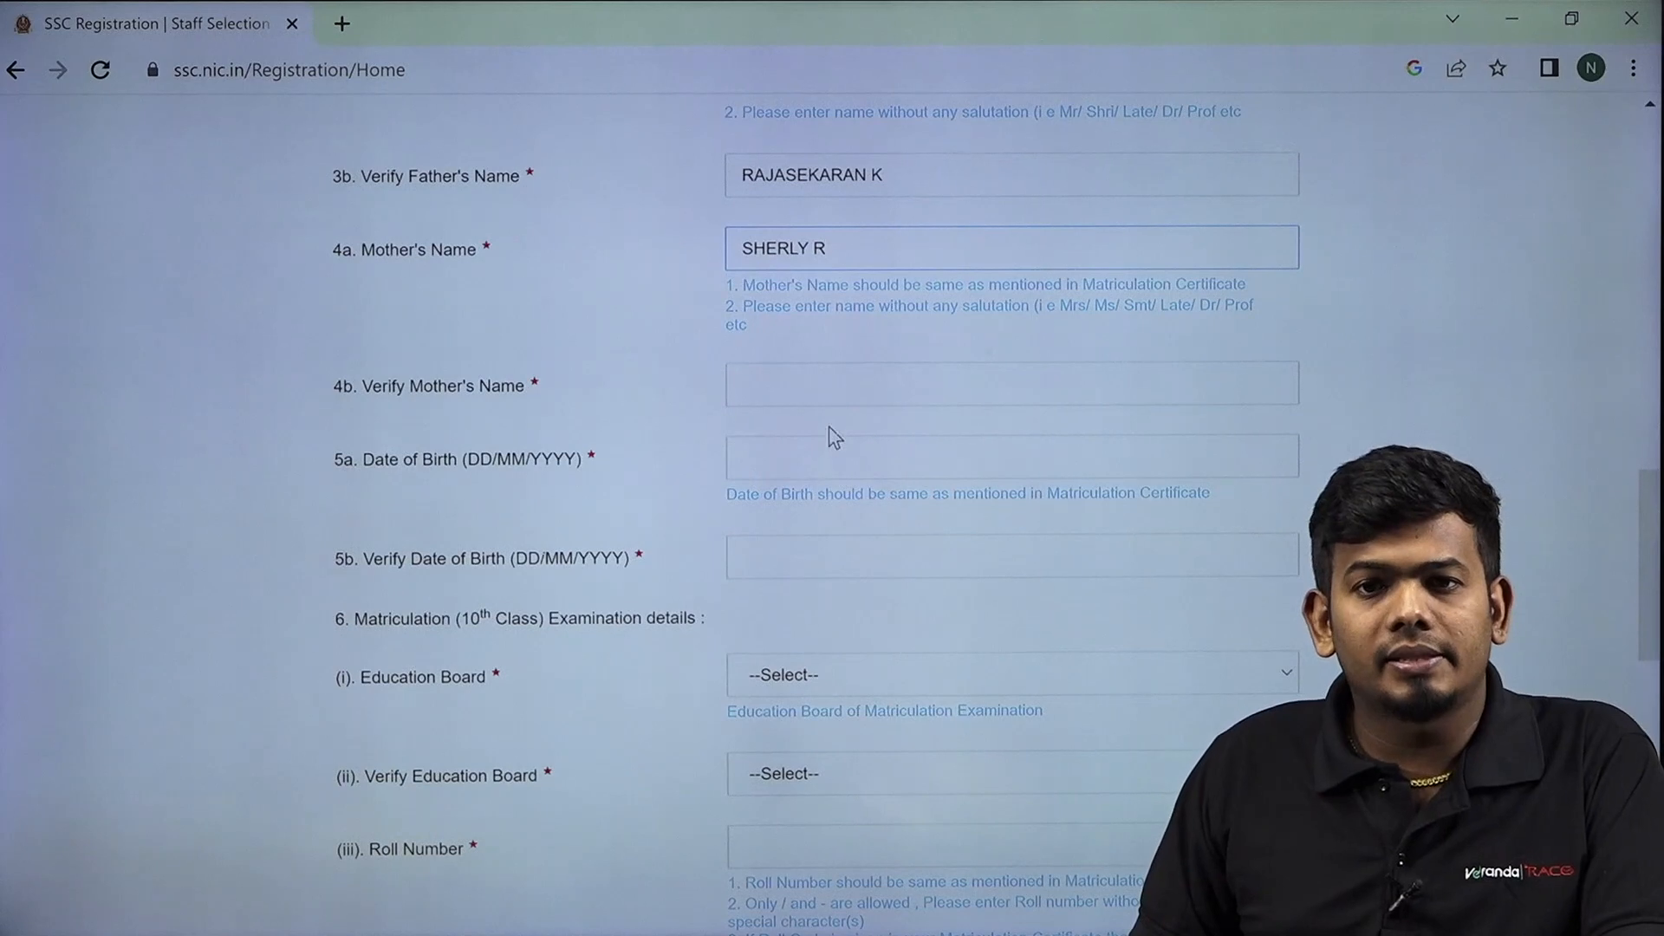
click(846, 382)
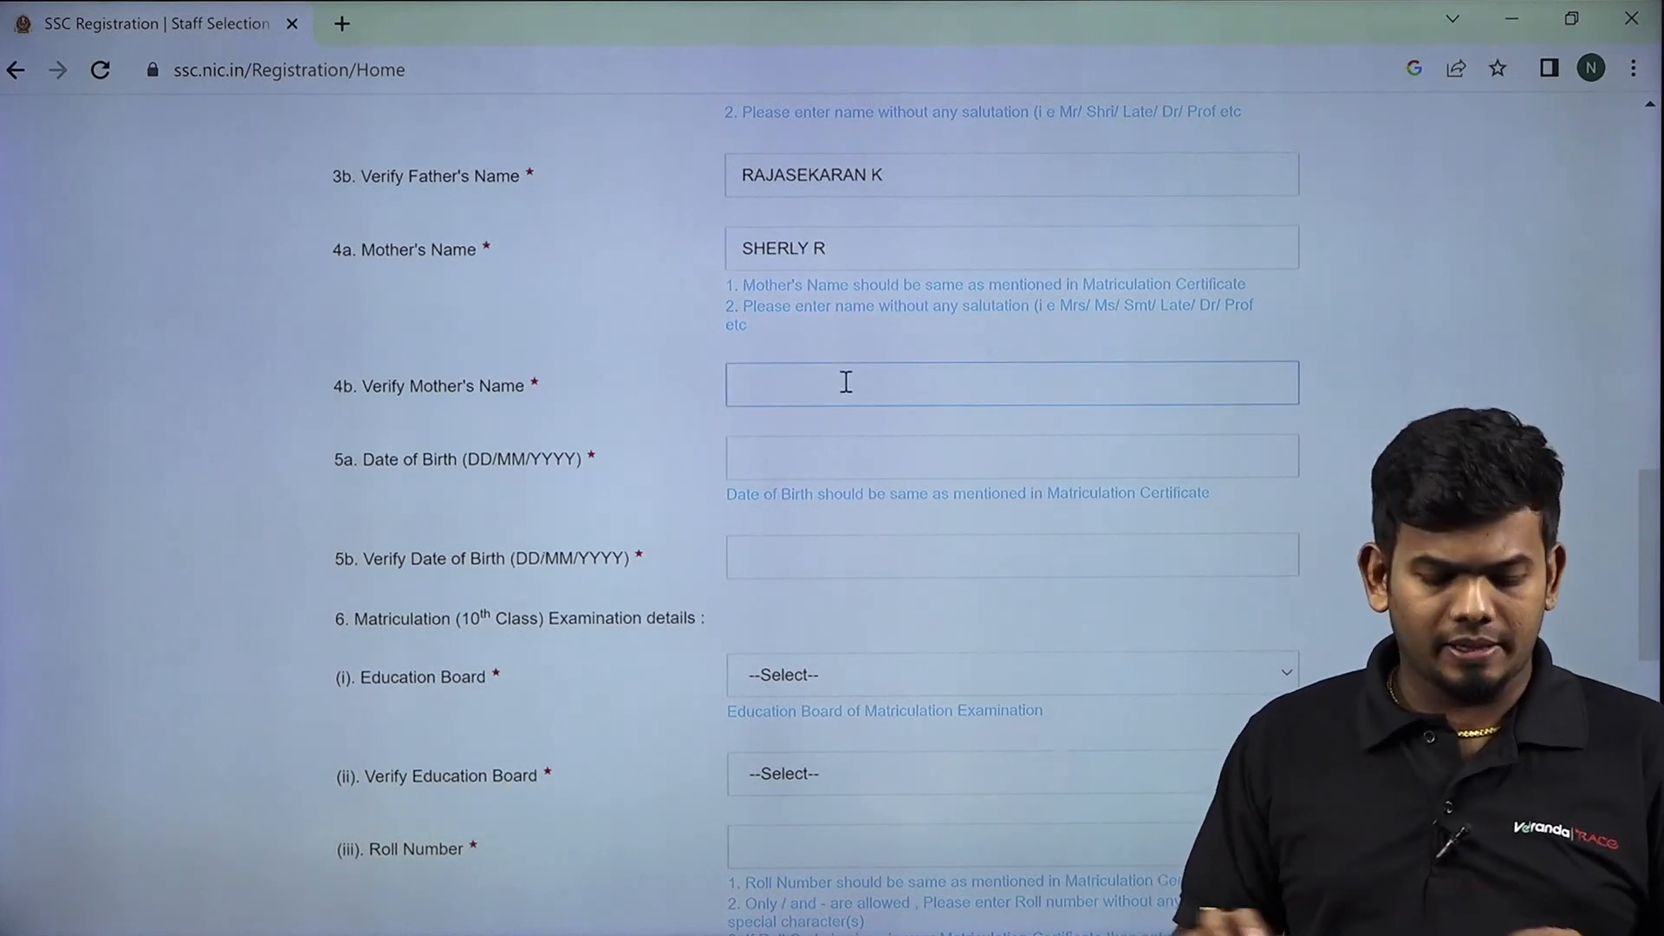
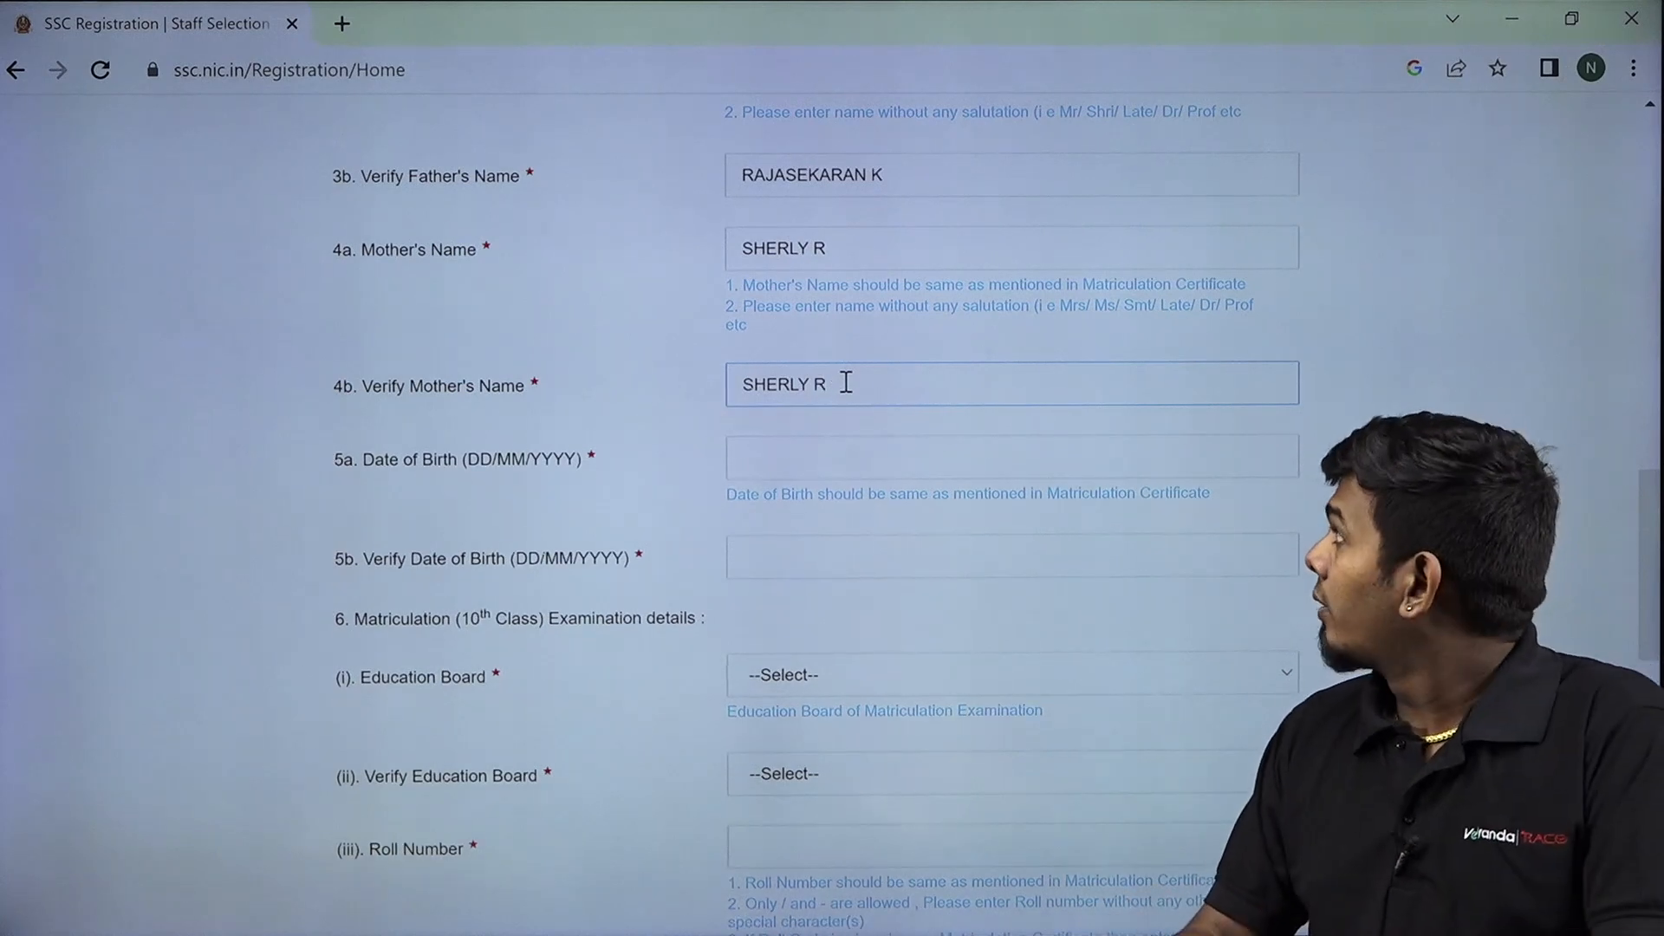
click(732, 460)
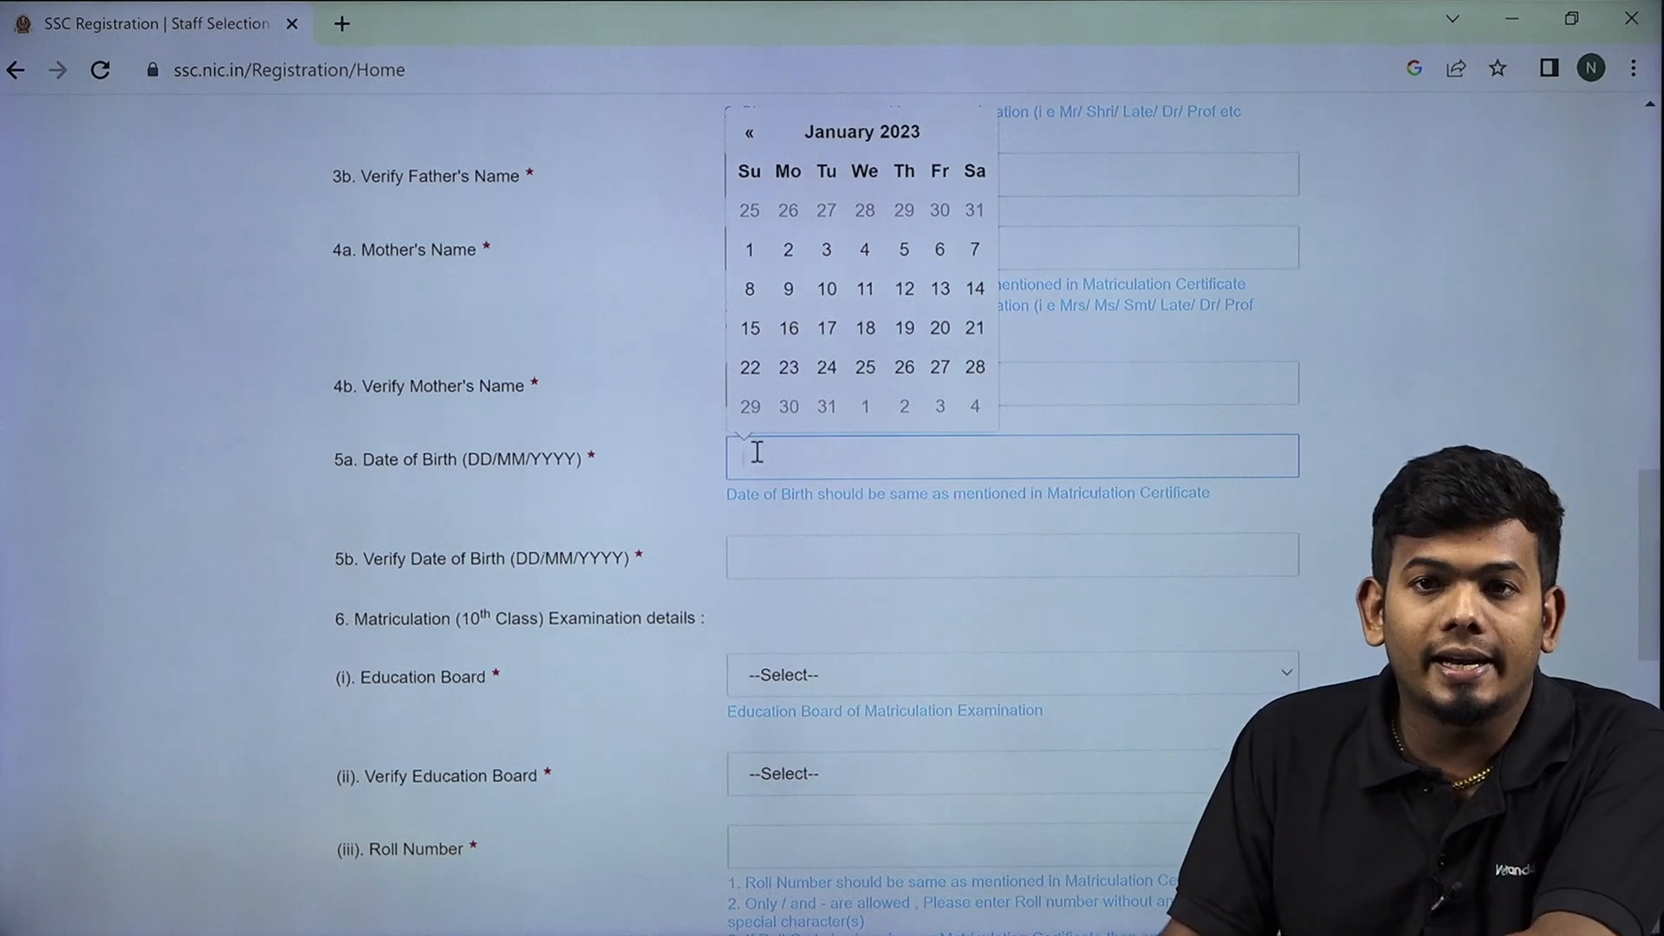
click(900, 149)
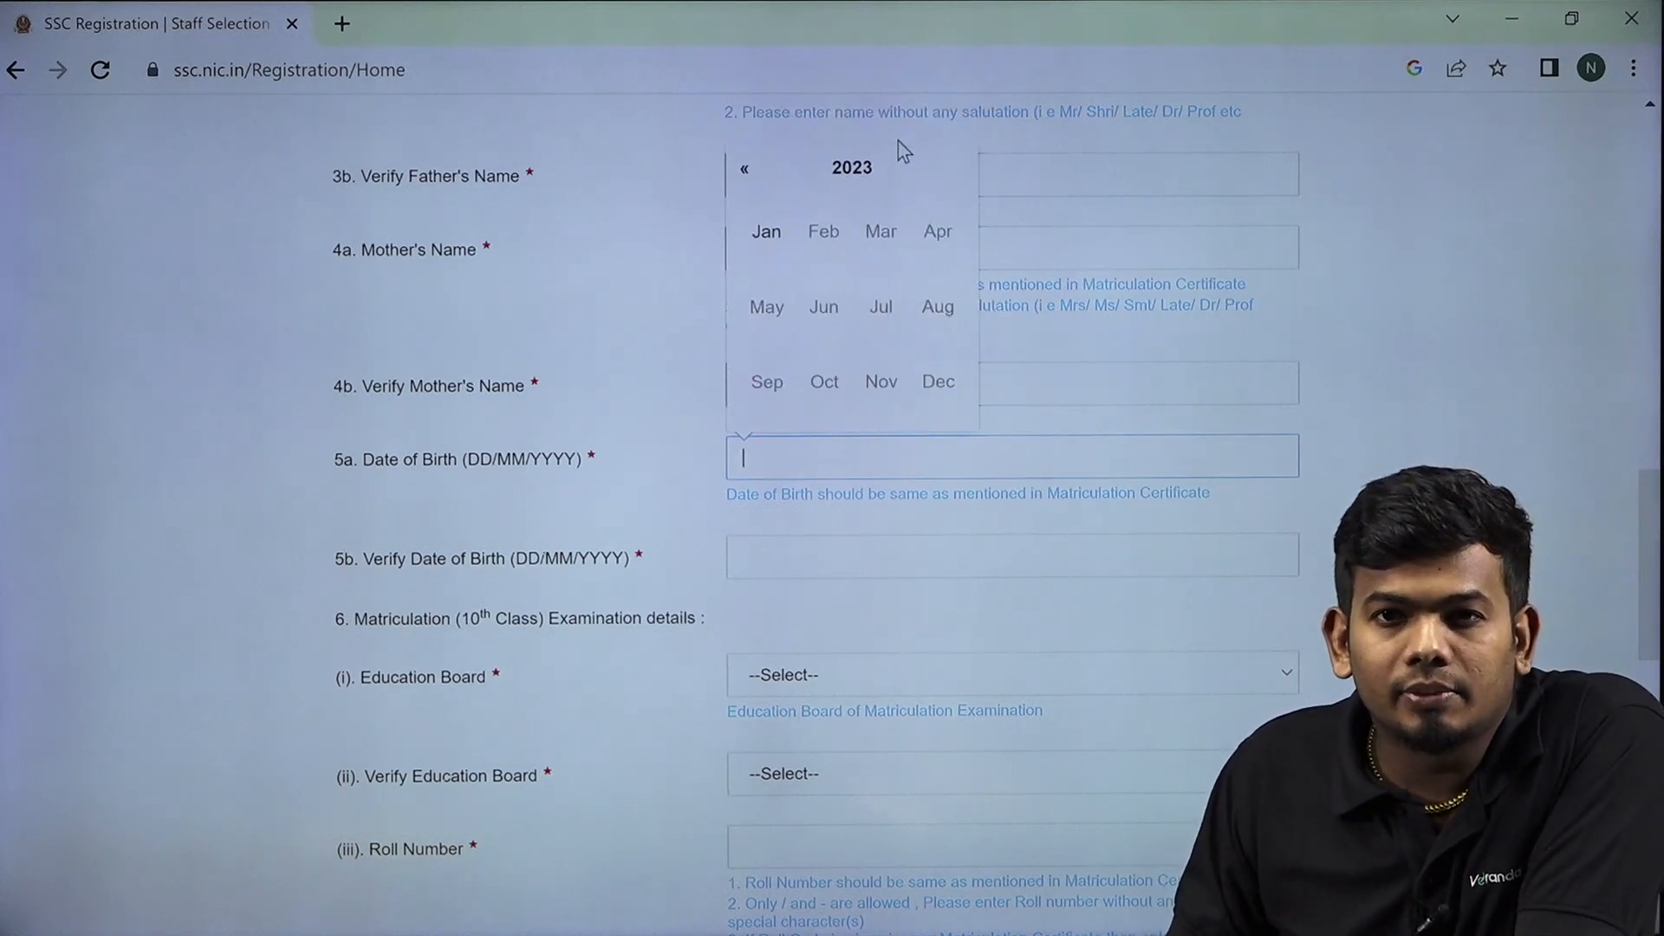
click(832, 170)
click(748, 170)
click(745, 171)
click(747, 171)
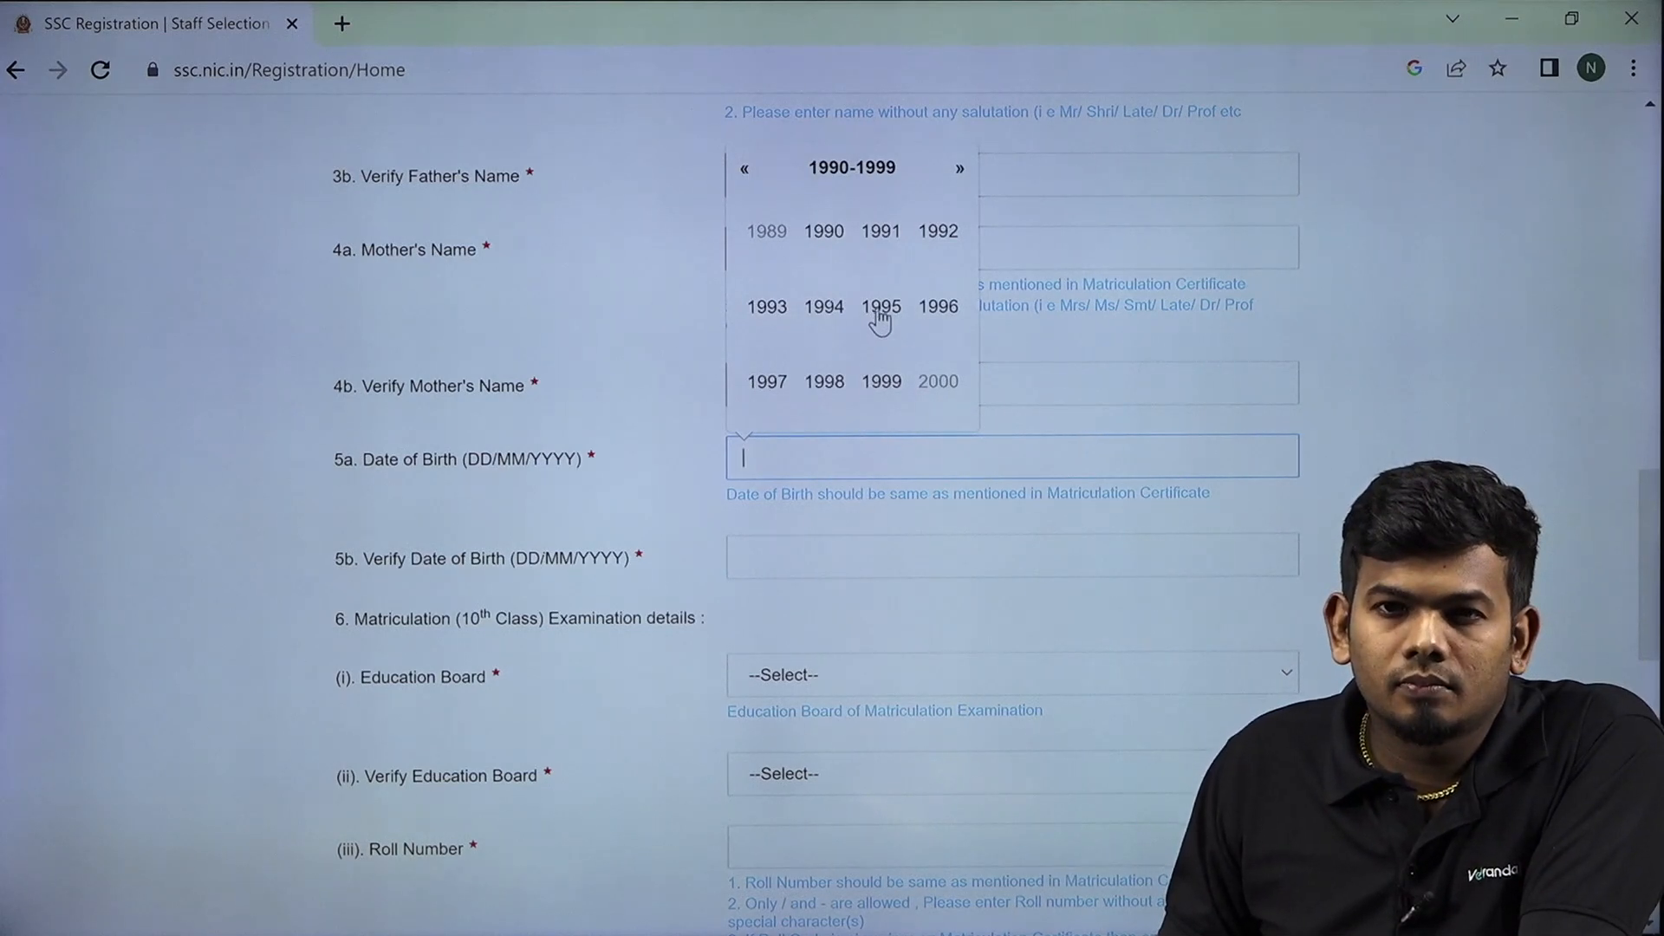
click(880, 310)
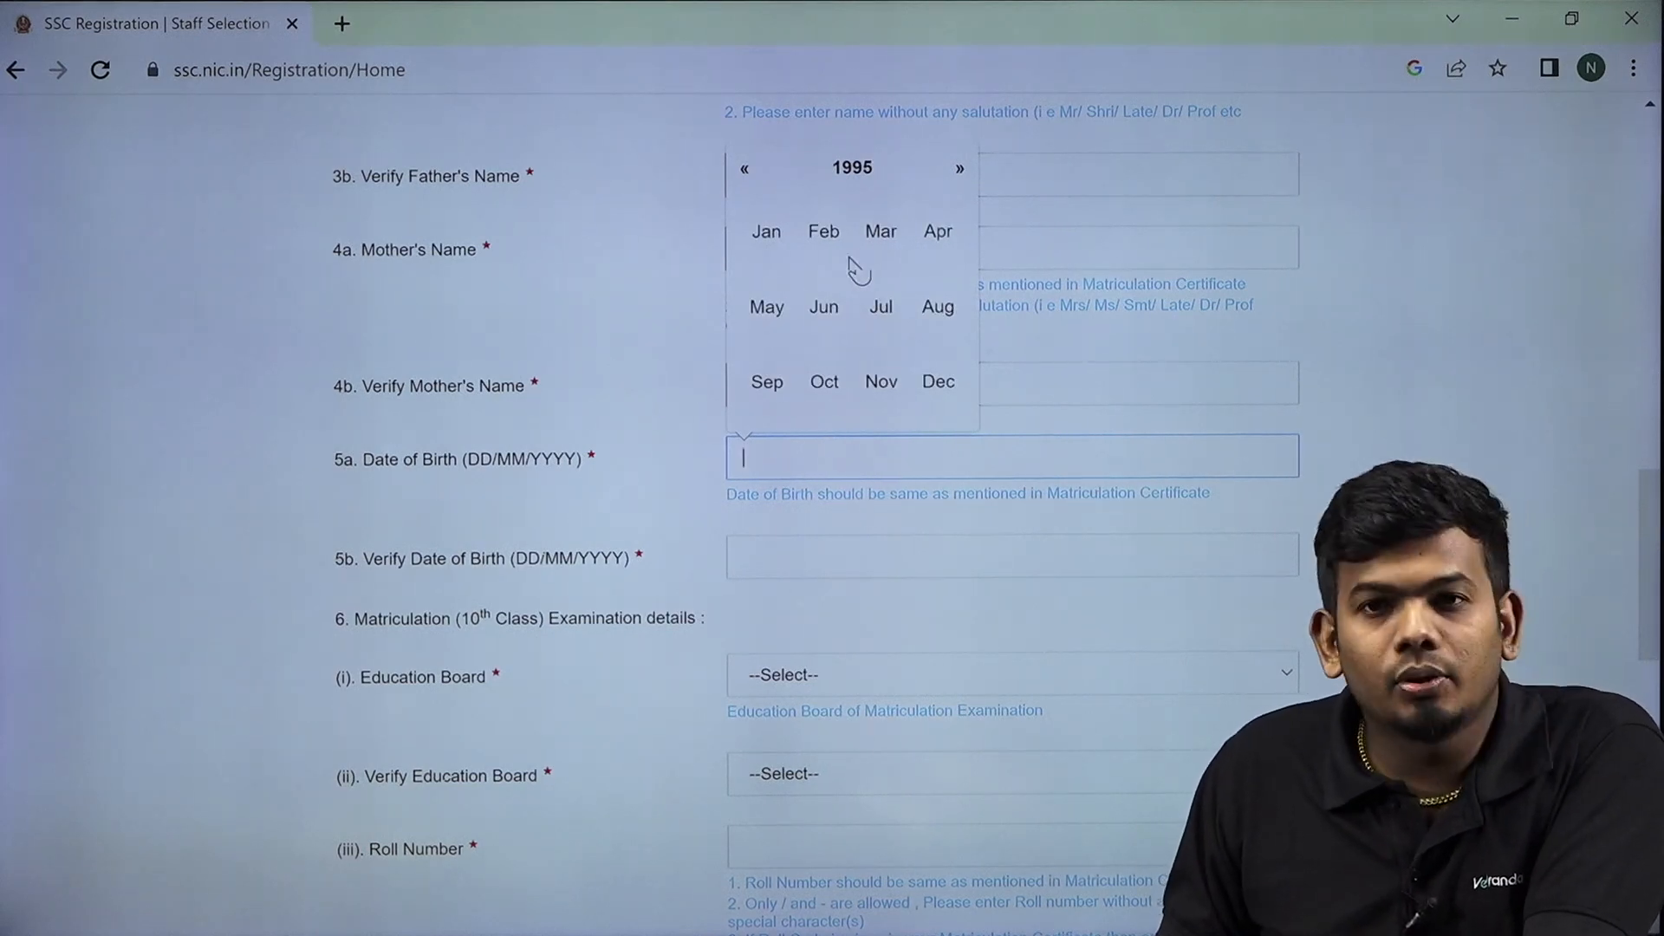
click(886, 315)
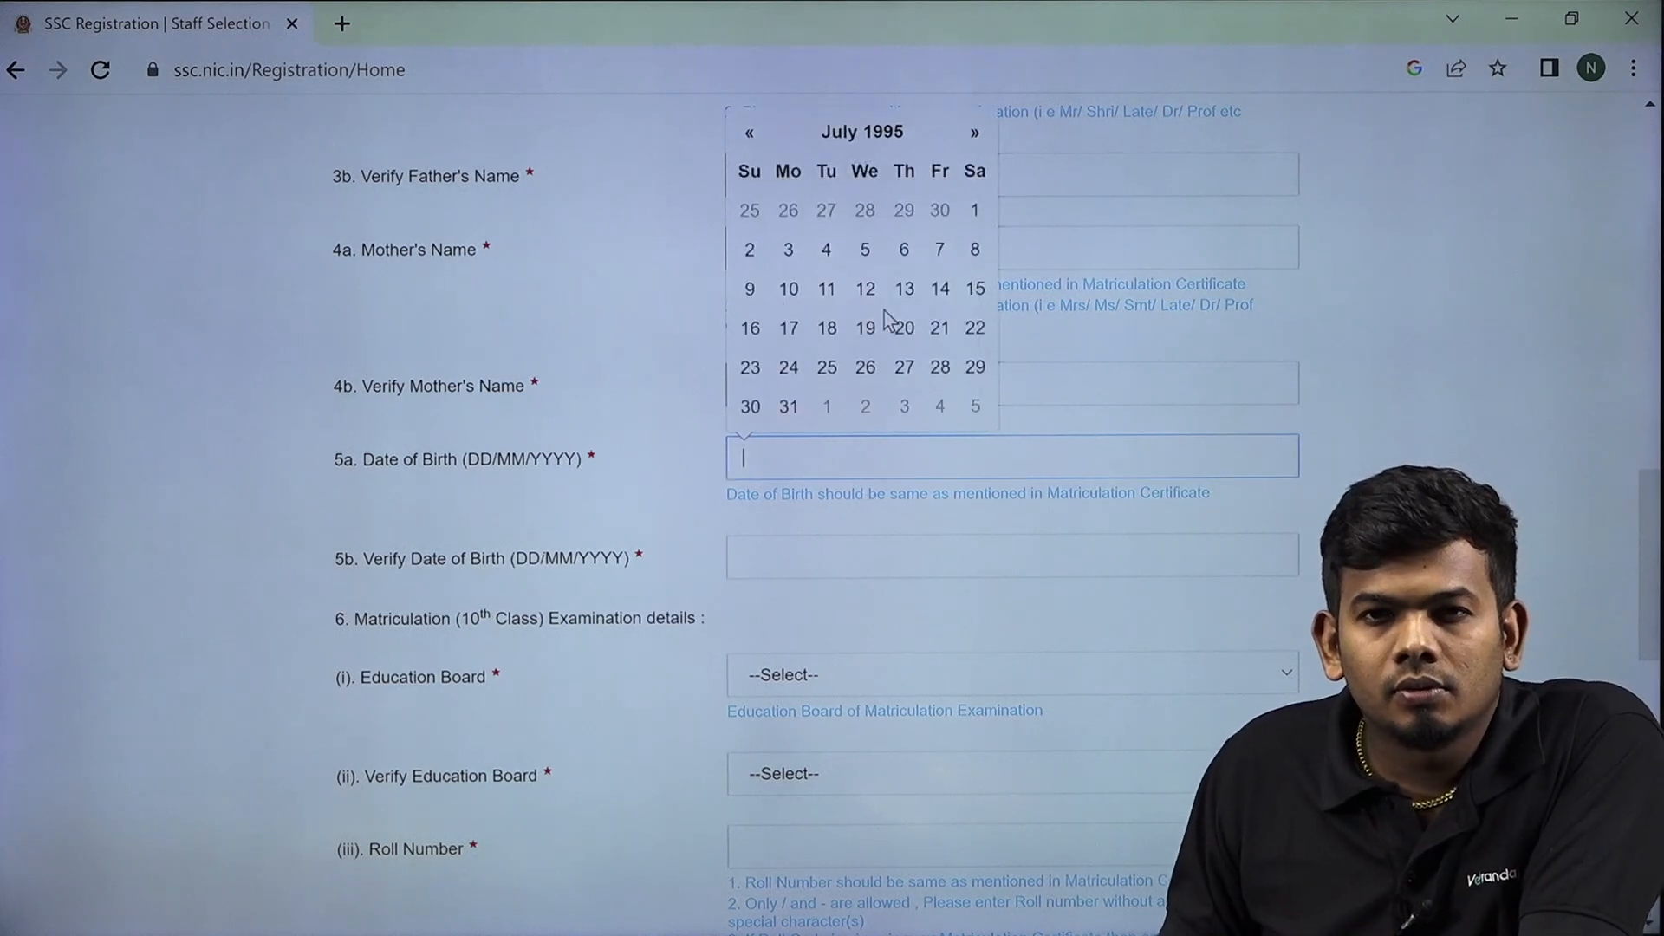
click(976, 248)
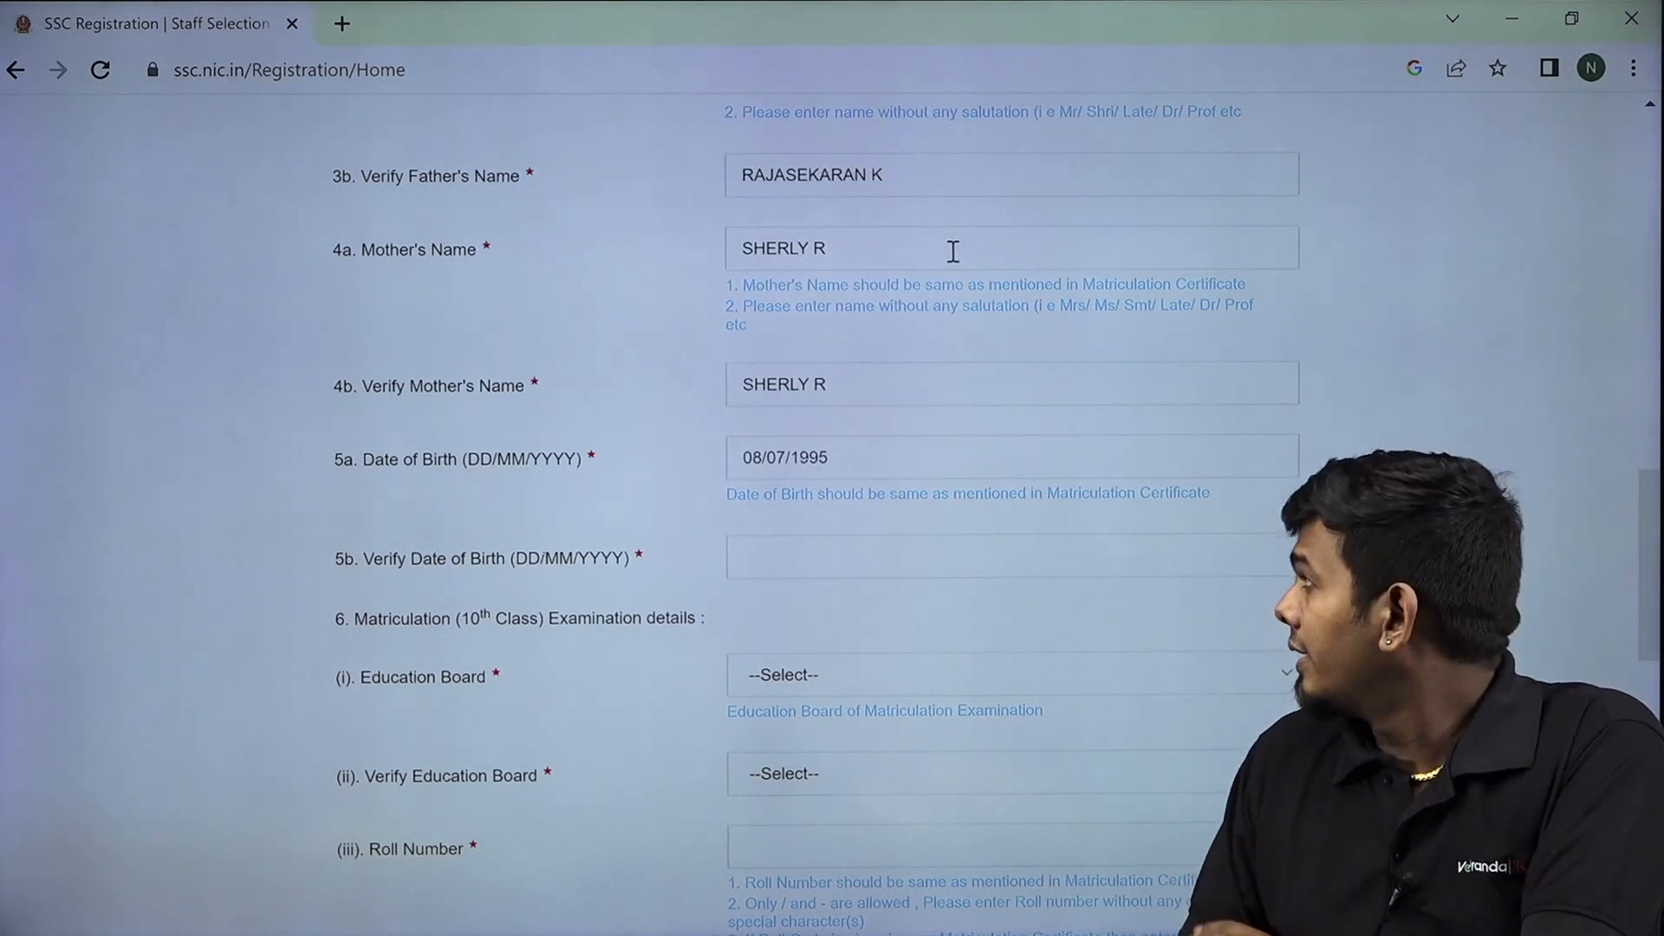
click(763, 453)
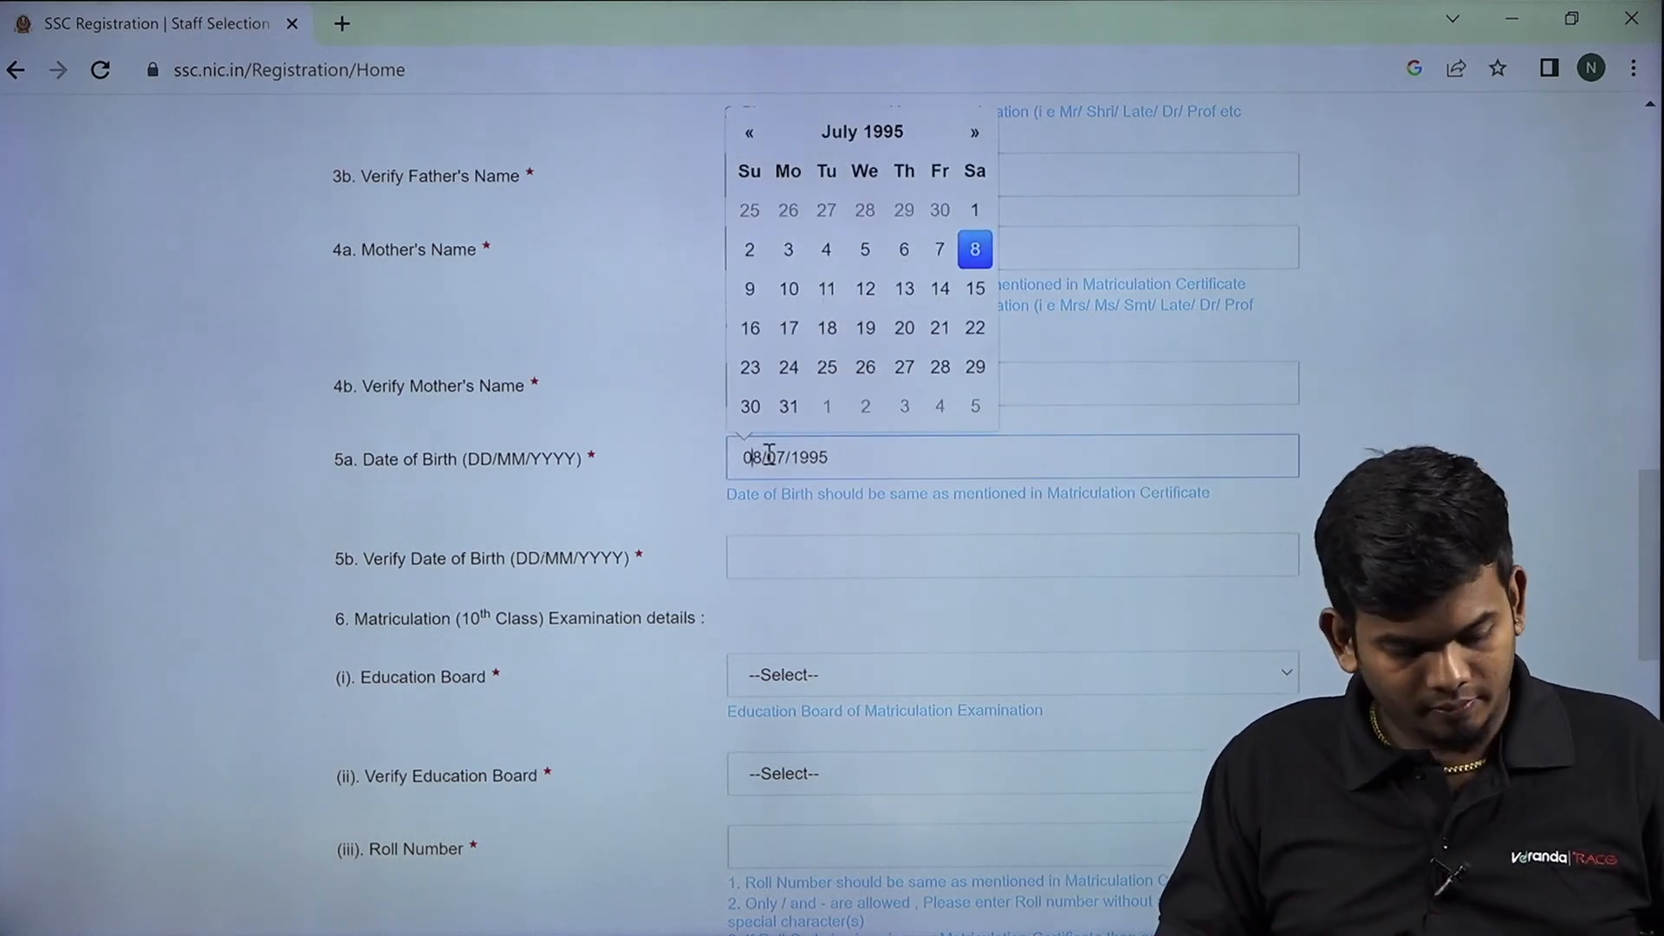
key(BackSpace)
text(1)
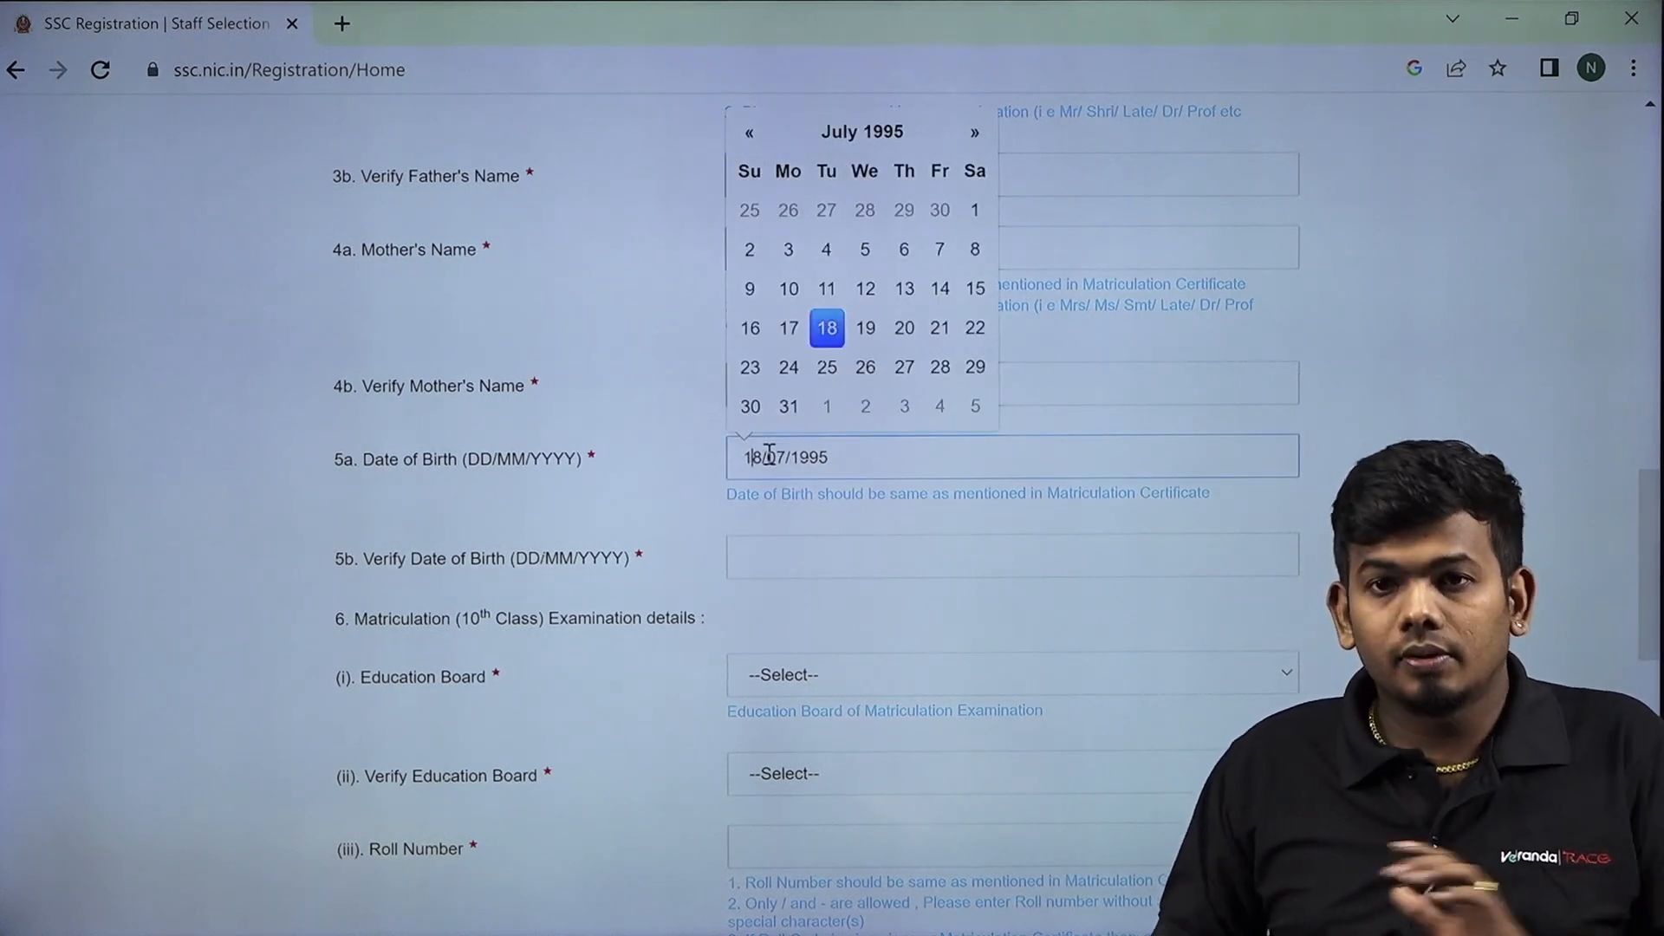
click(848, 546)
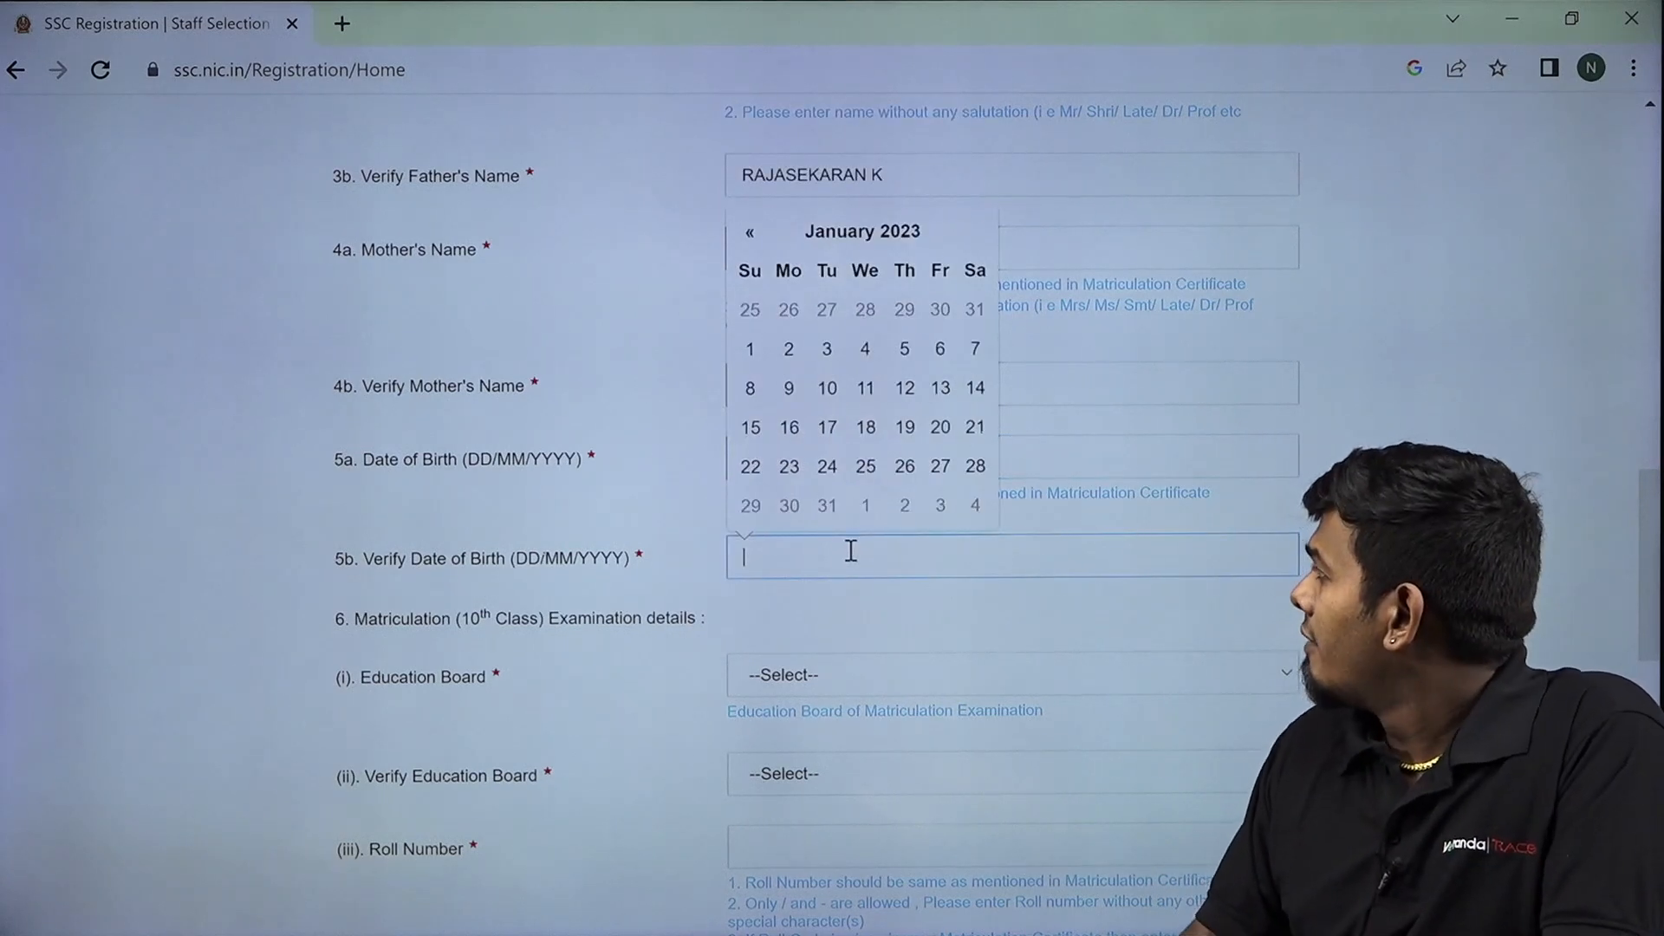
click(893, 238)
click(850, 271)
click(744, 271)
click(745, 272)
click(745, 271)
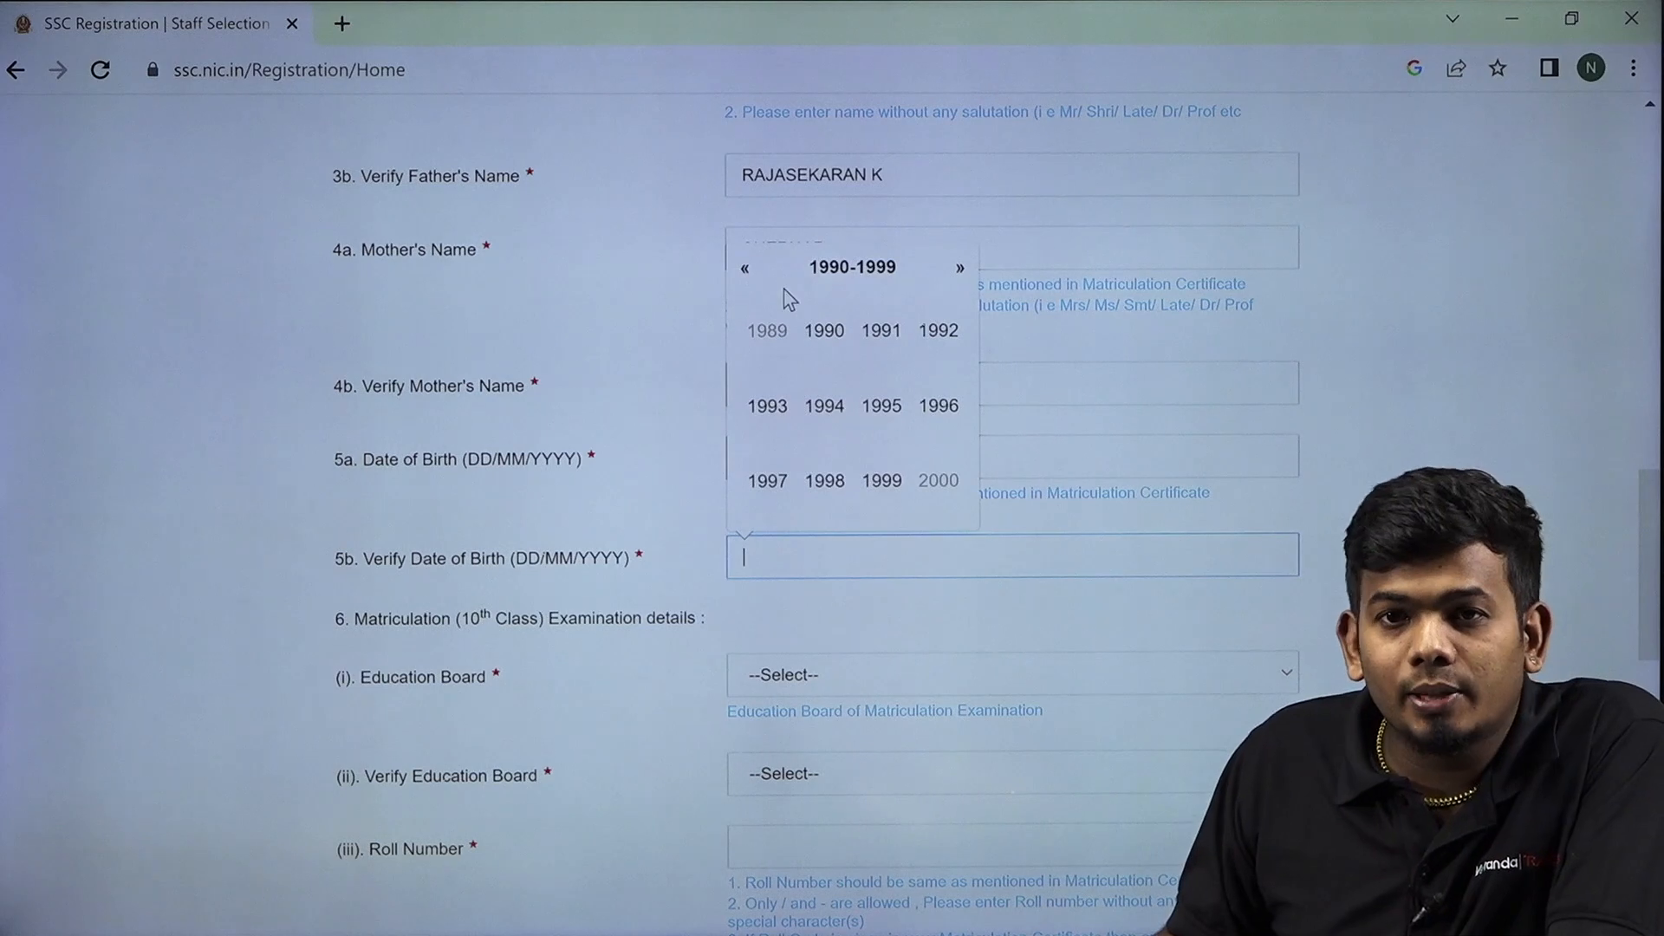
click(883, 409)
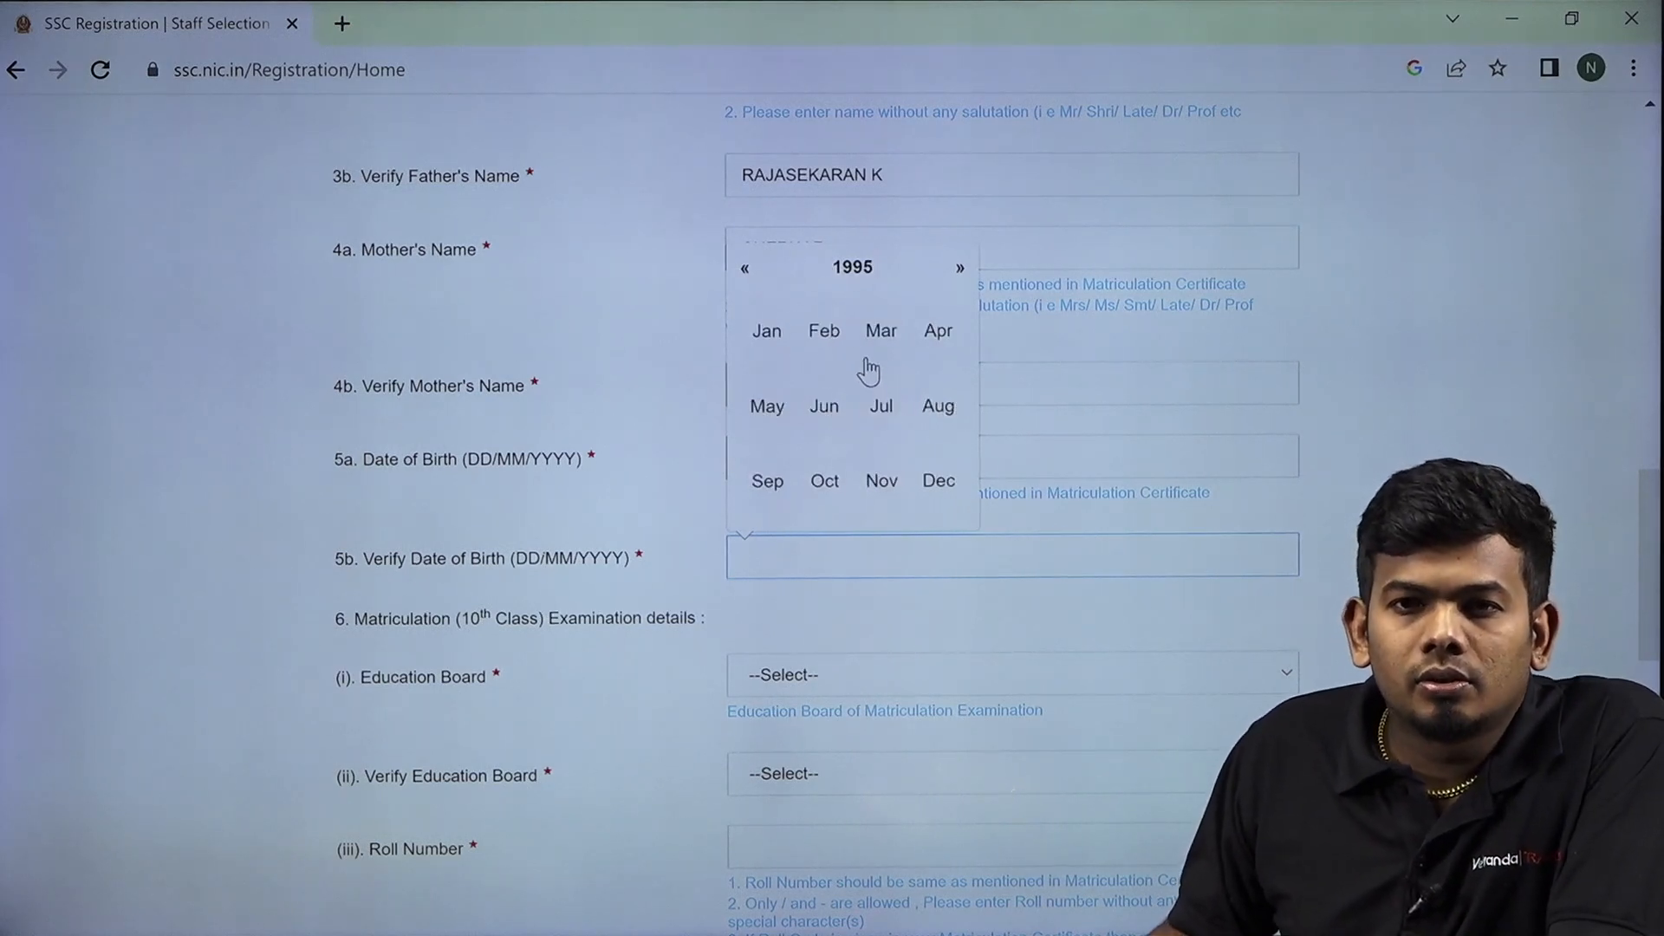
click(888, 418)
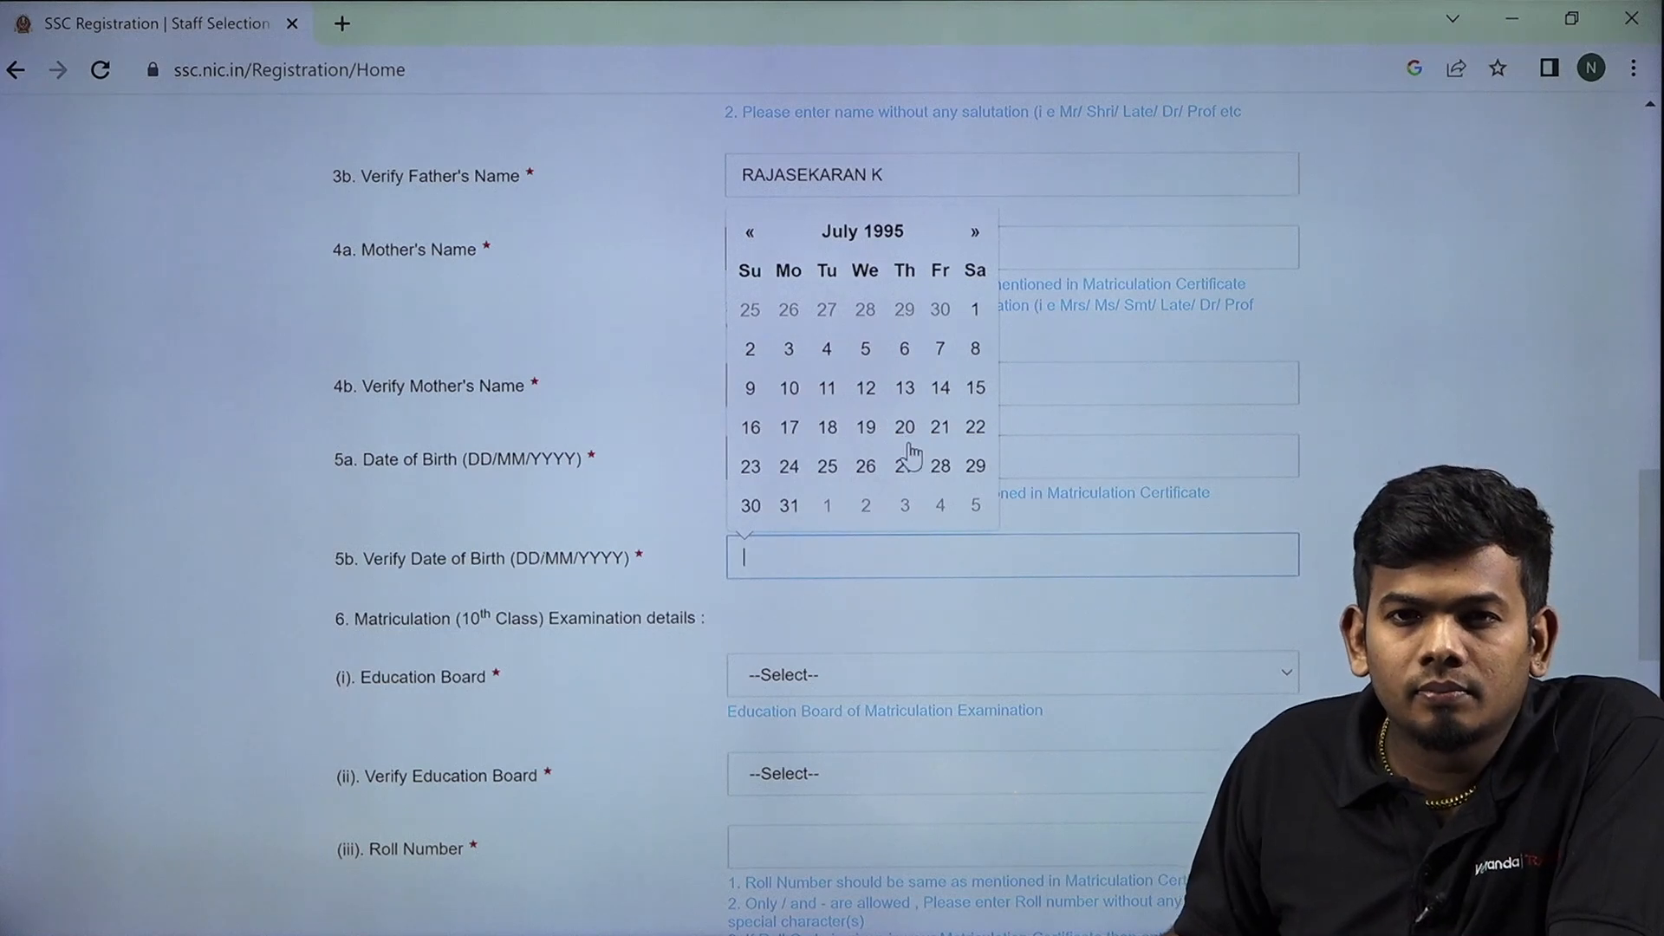
click(831, 428)
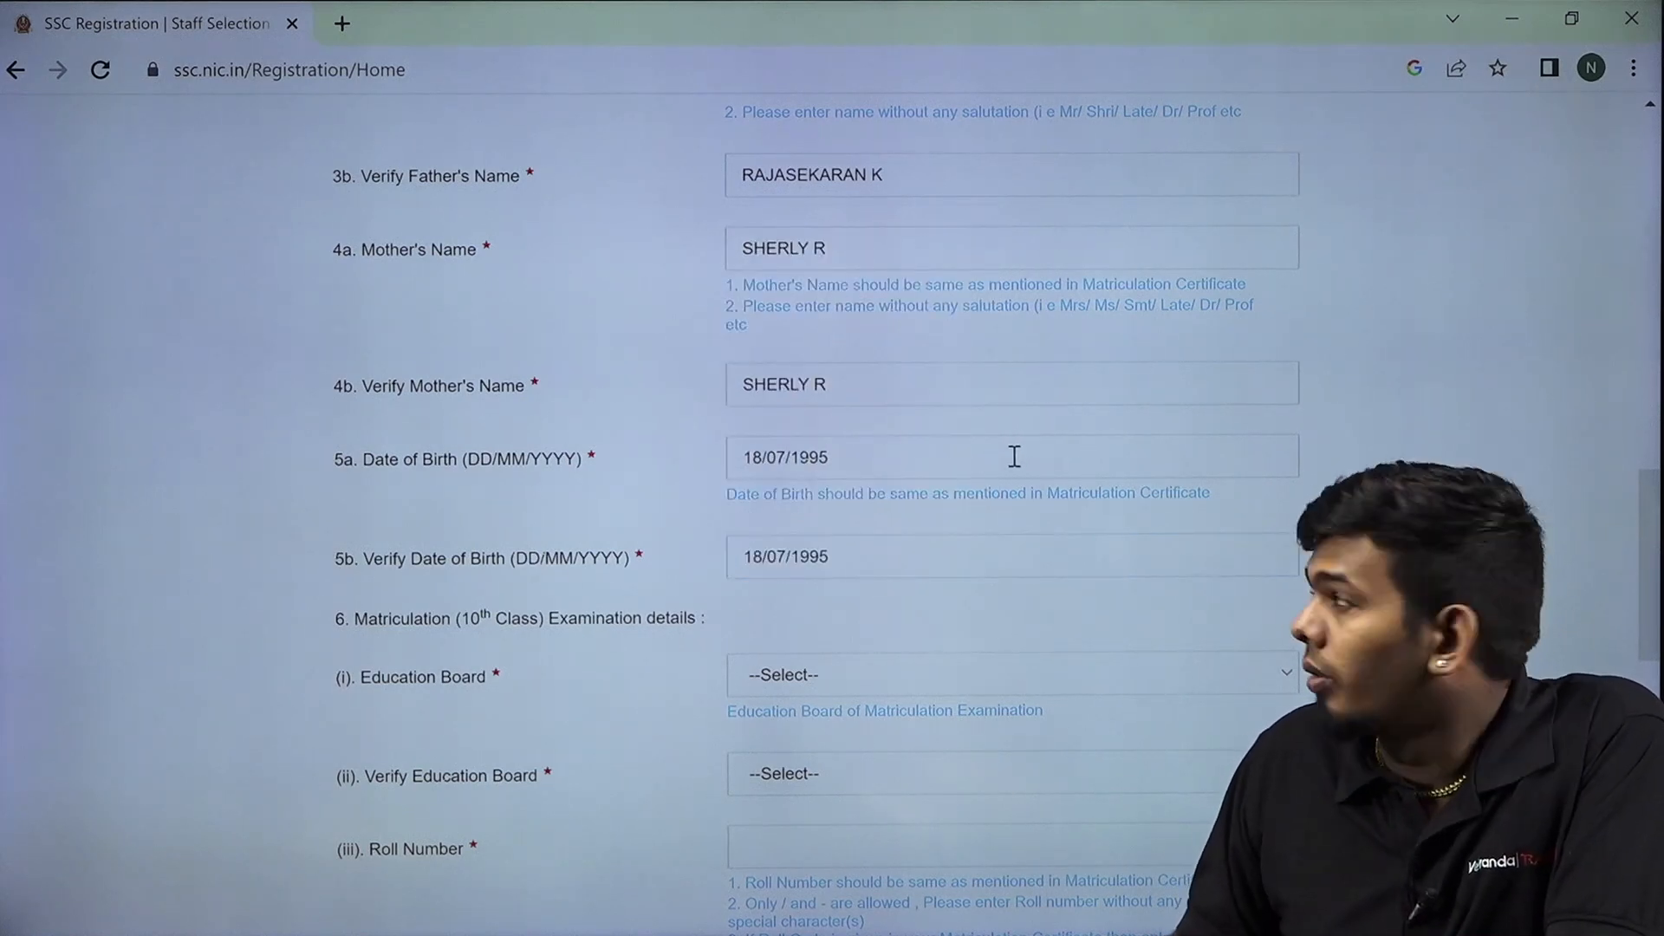
scroll(863, 569, down, 3)
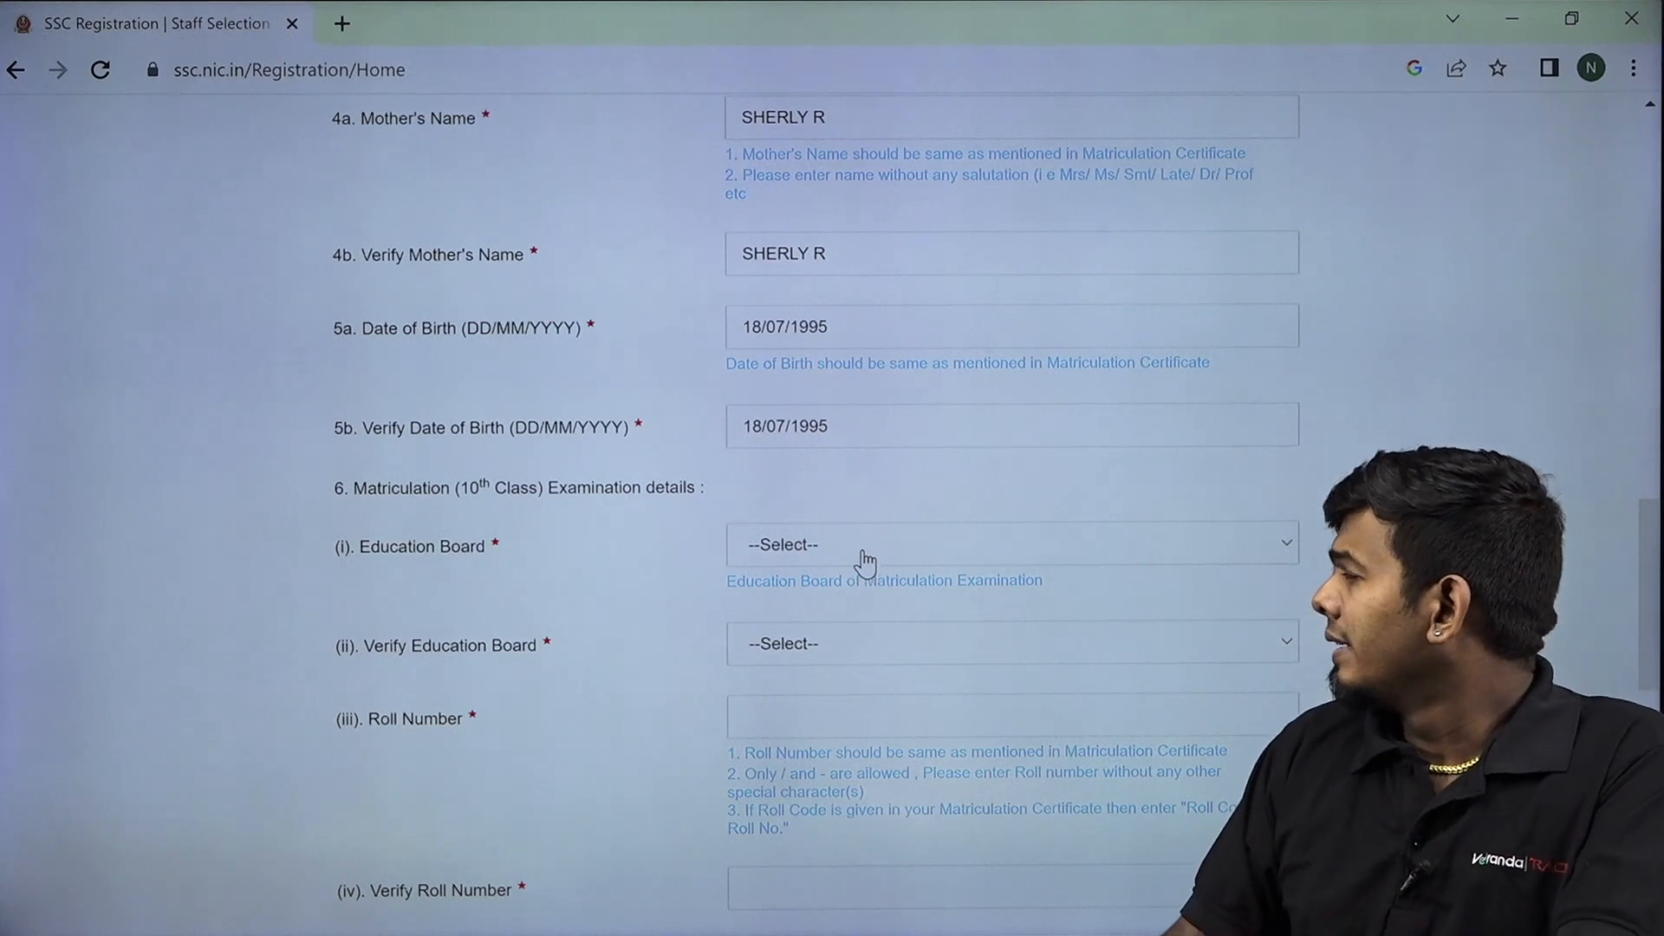
Choose Tamil Nadu Board of Secondary Education as the Education Board.
click(863, 568)
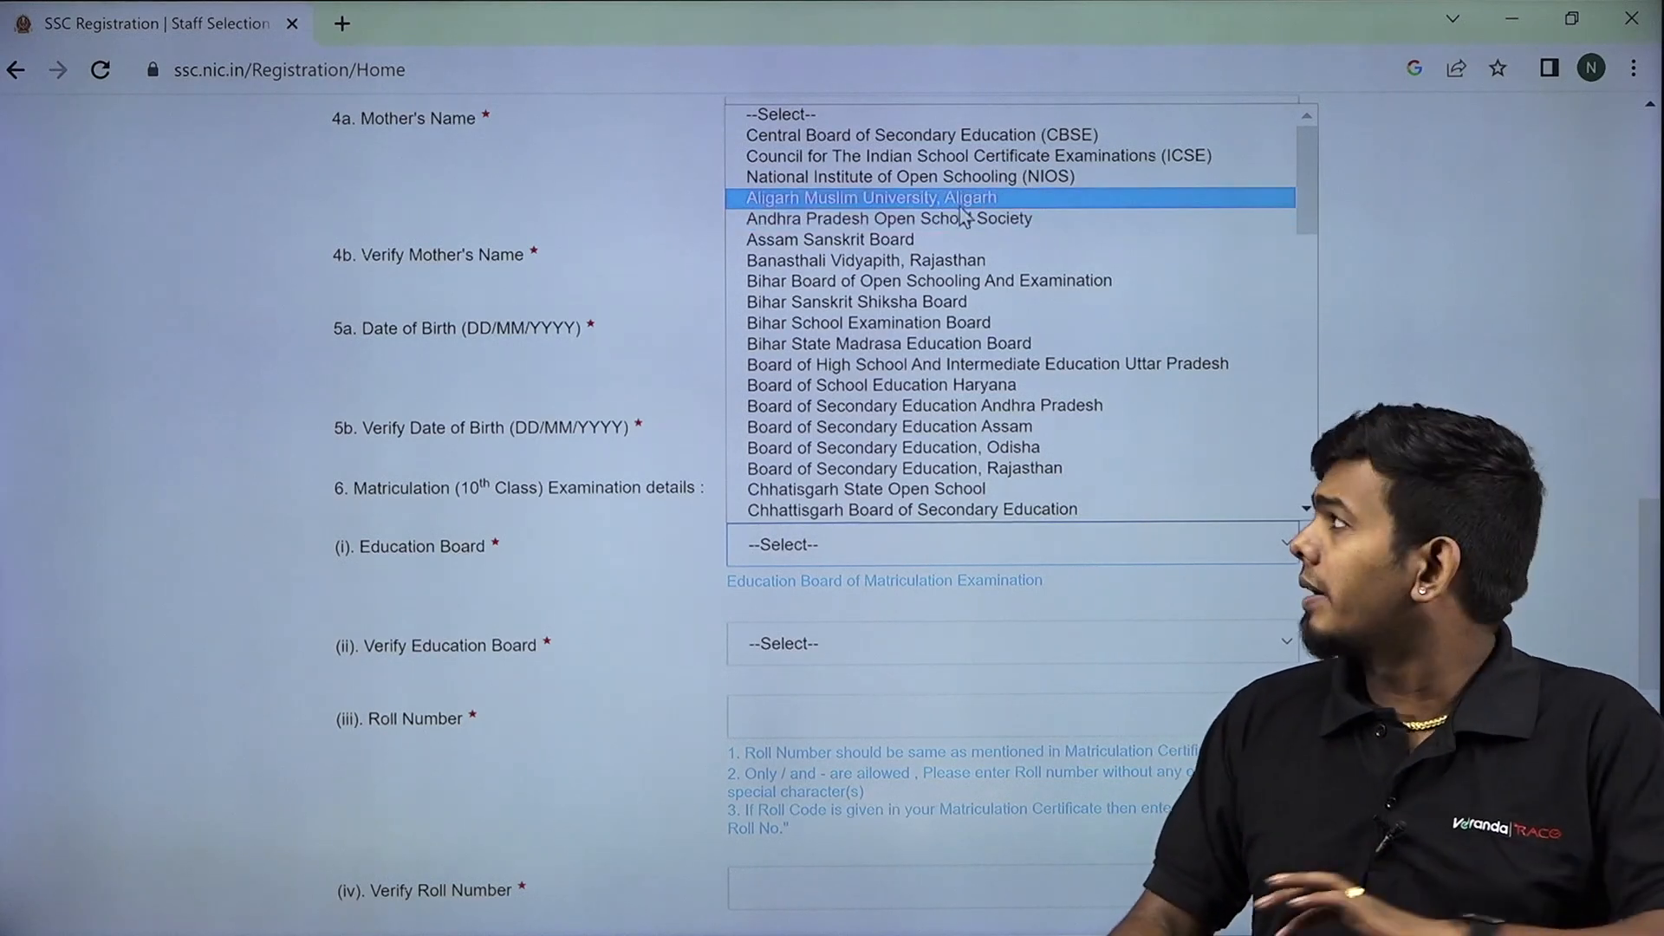
scroll(978, 295, down, 3)
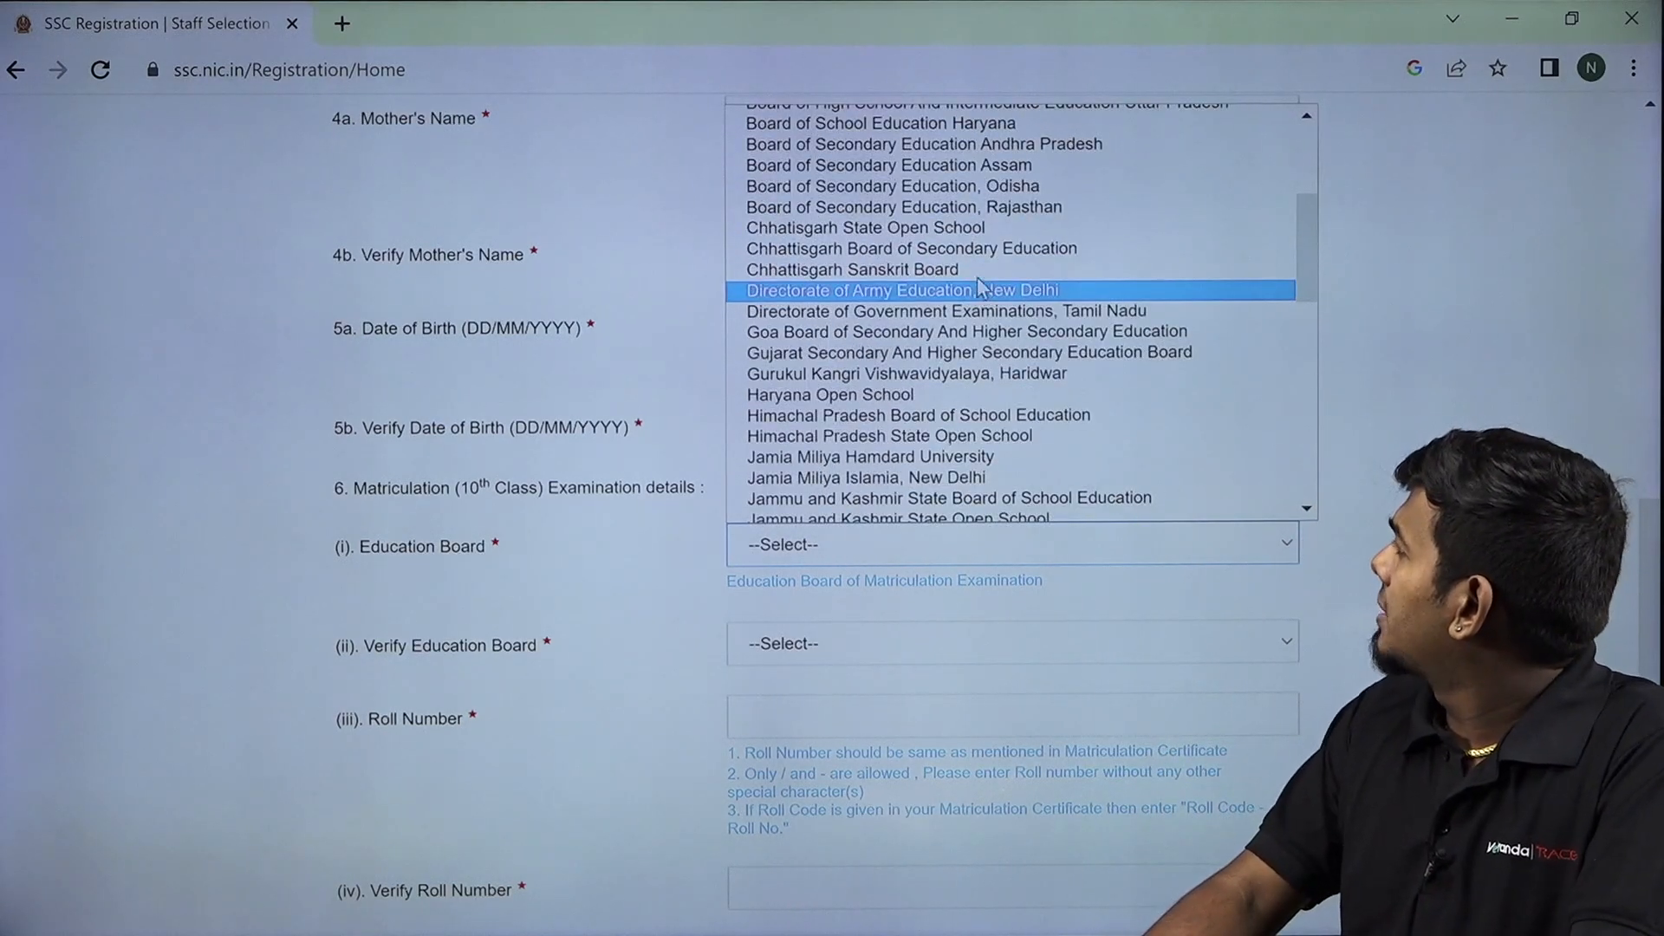
scroll(980, 290, down, 8)
scroll(982, 269, up, 3)
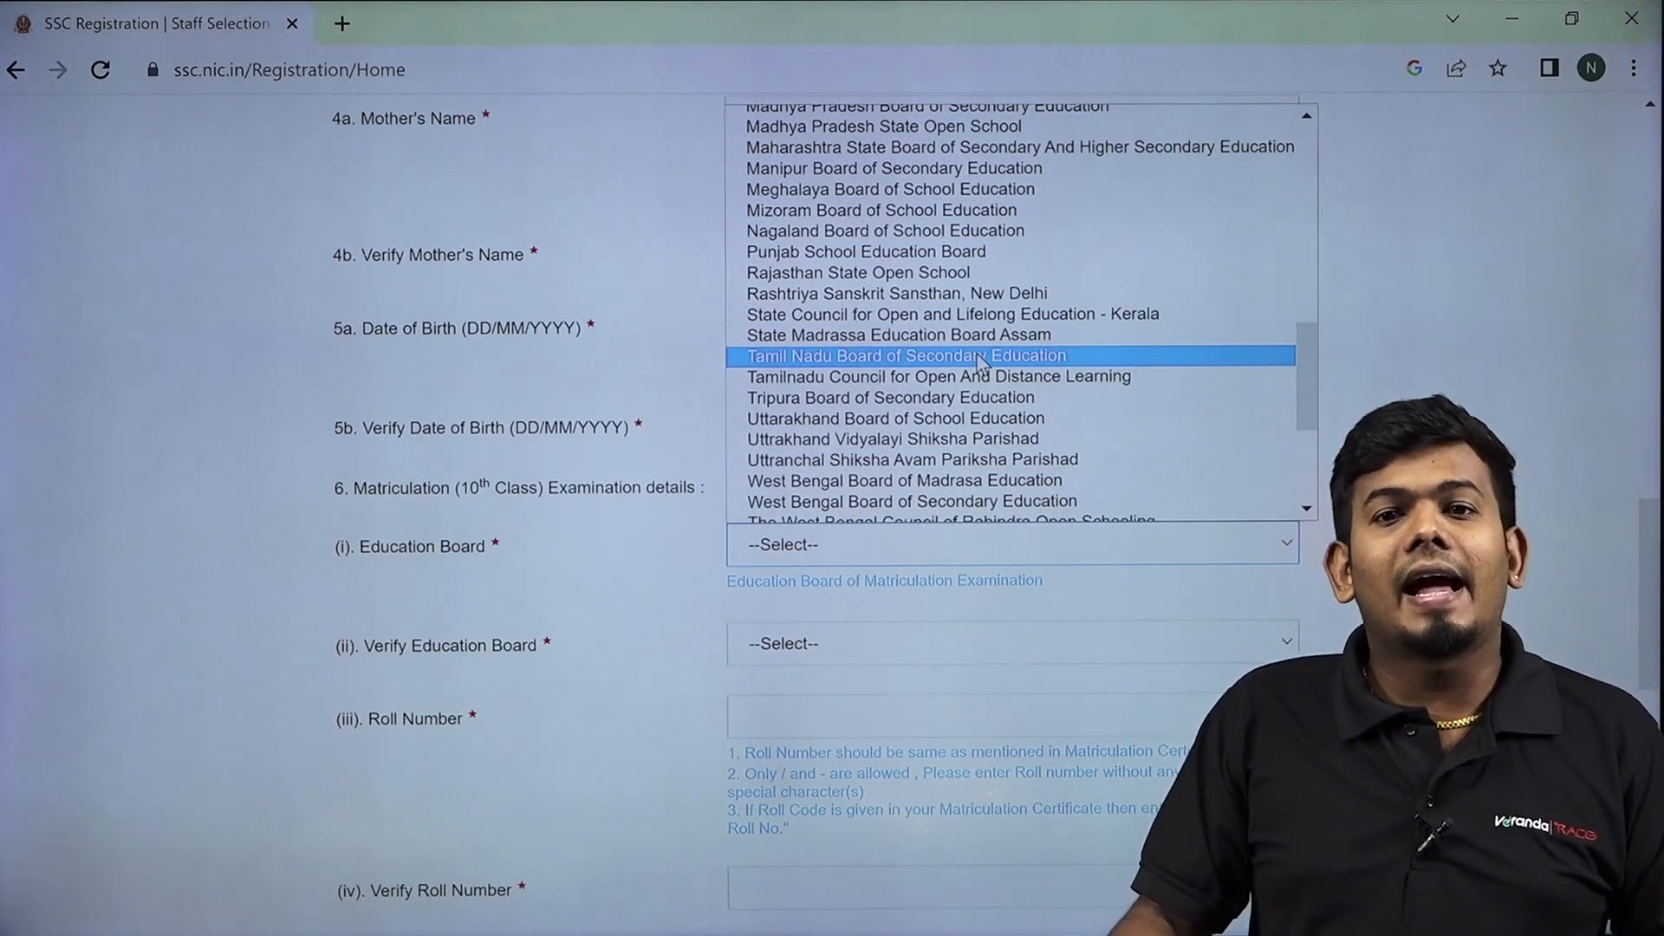
click(979, 357)
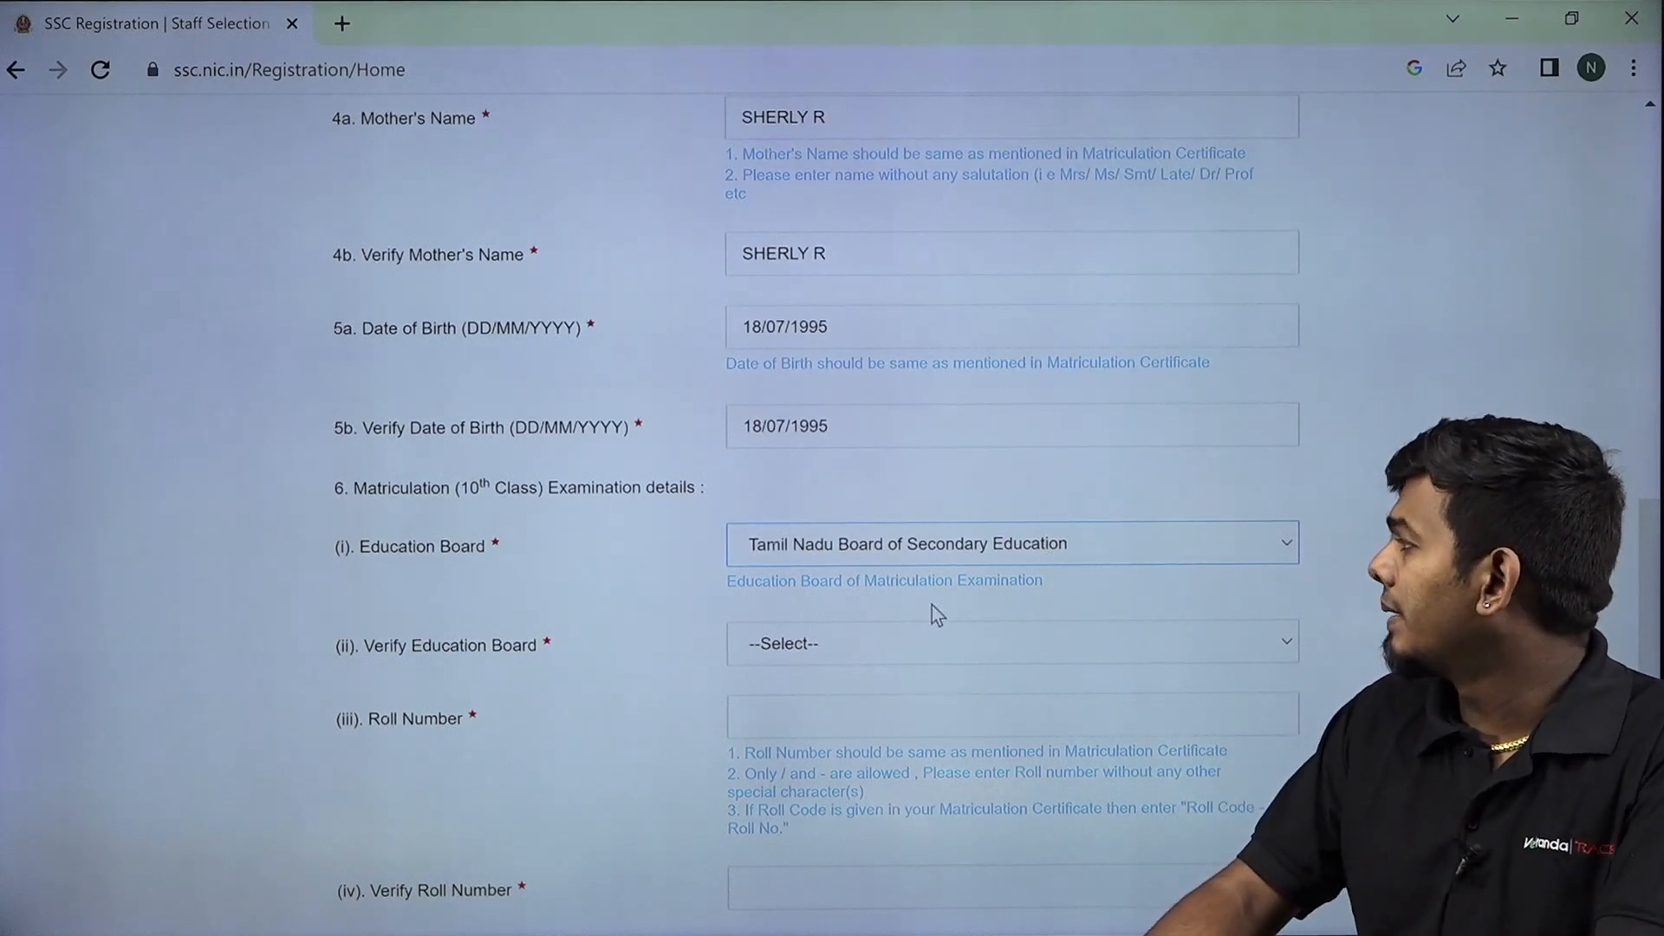
Choose Tamil Nadu Board of Secondary Education in Verify Education Board too.
click(888, 646)
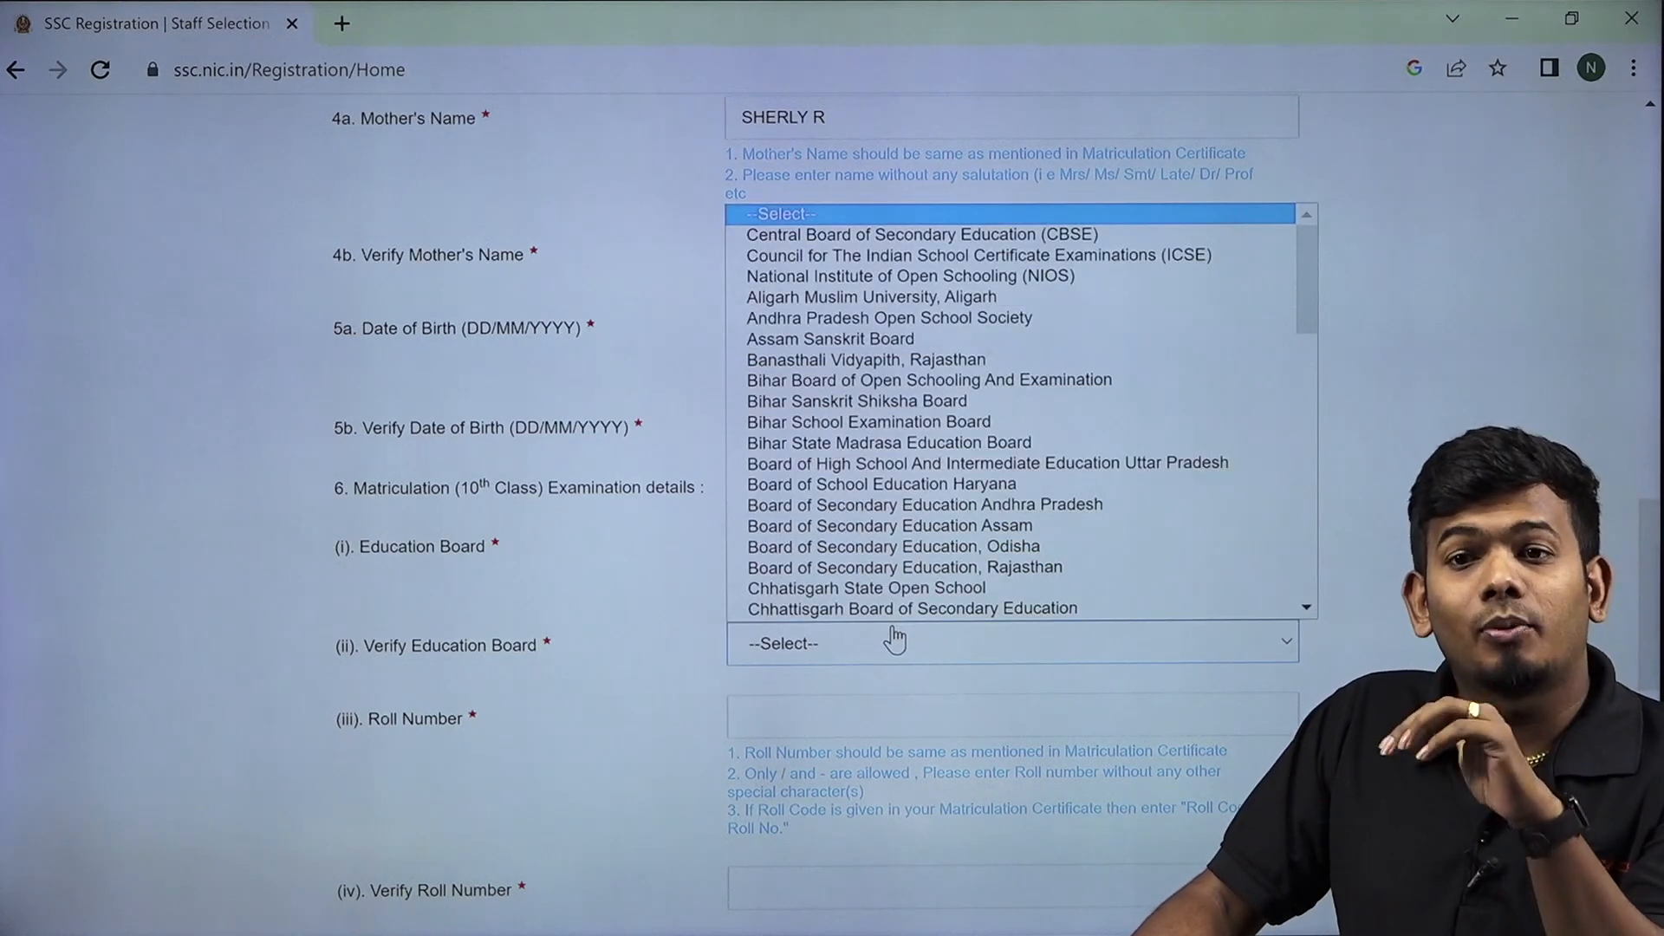
scroll(875, 486, down, 5)
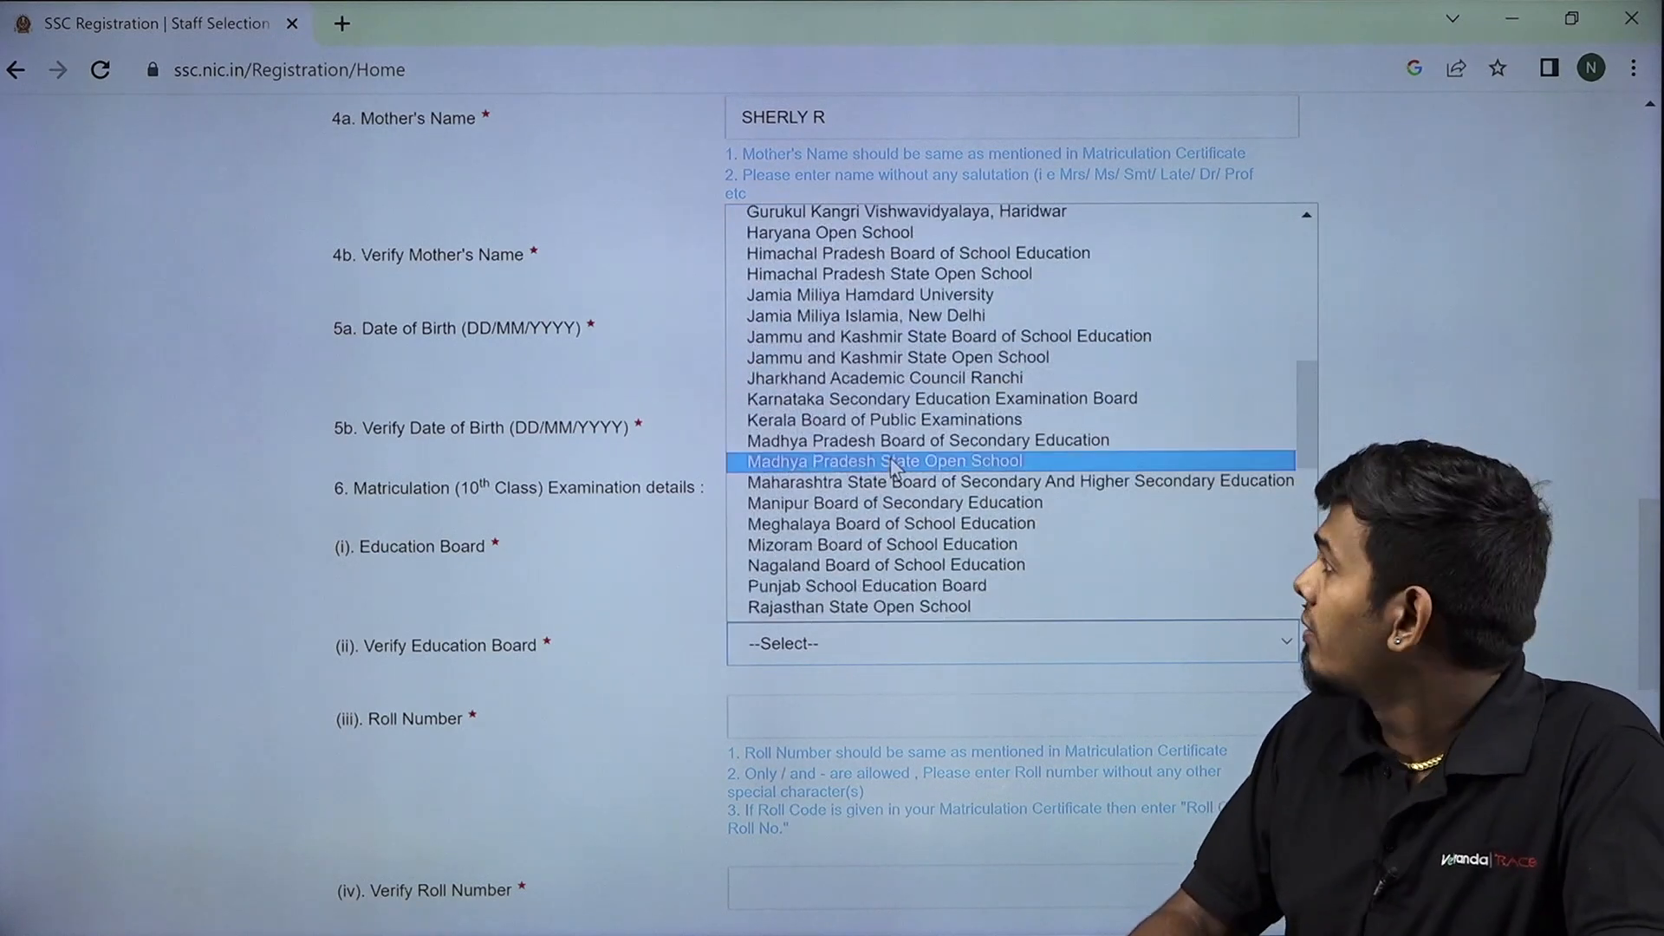
scroll(899, 399, down, 6)
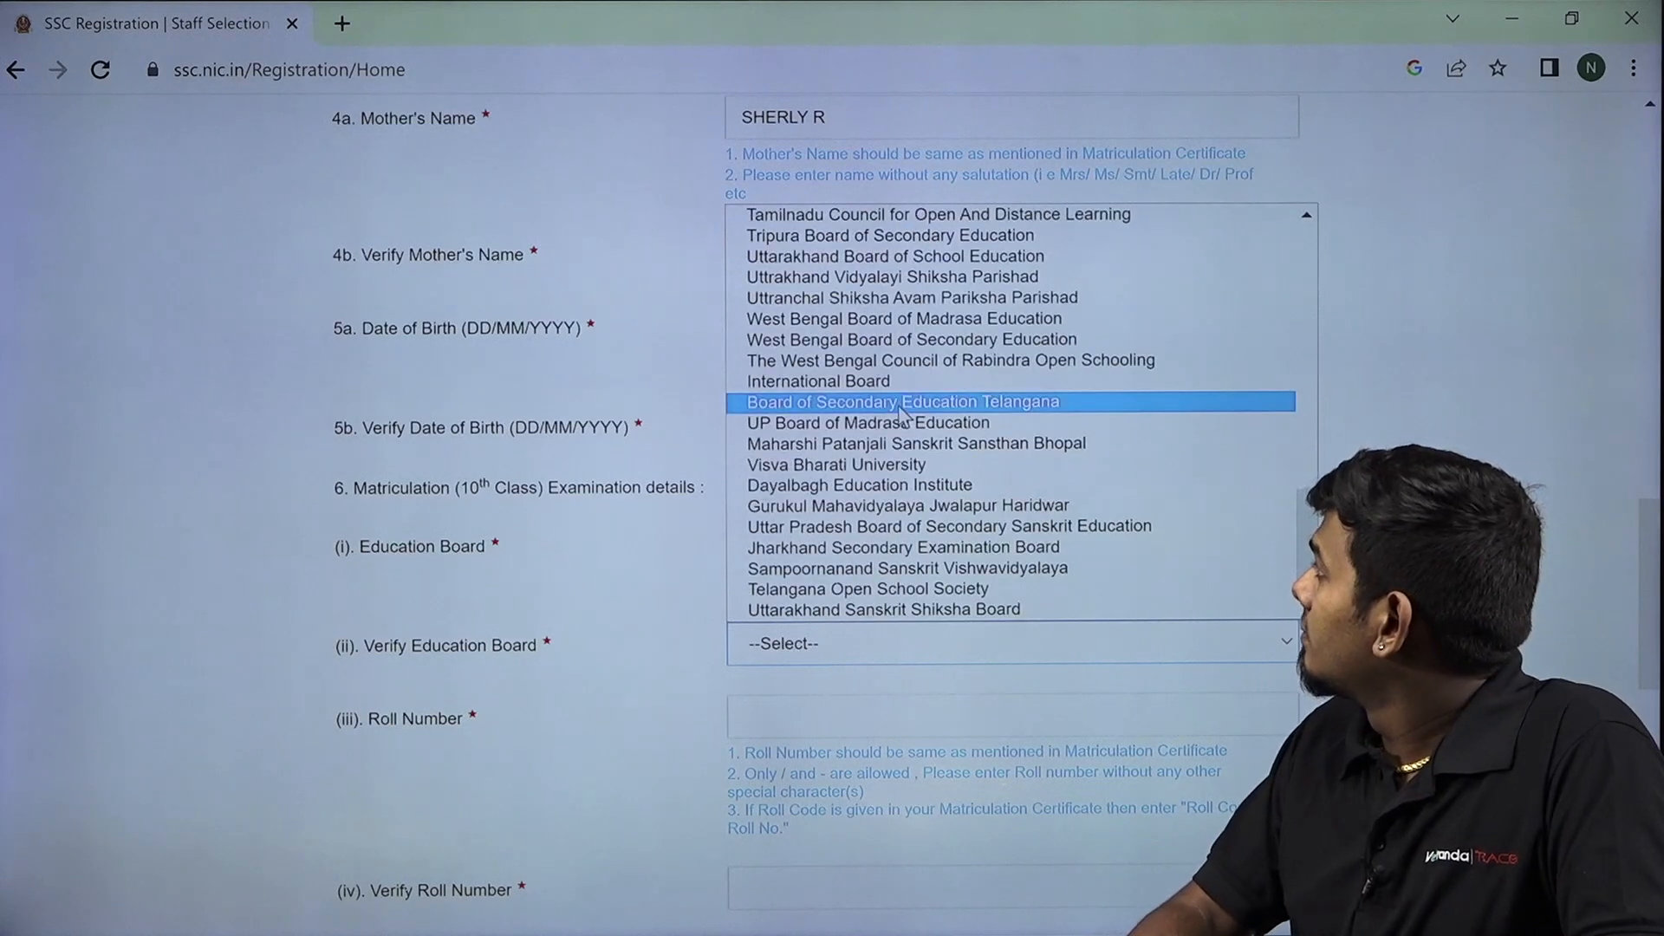
click(850, 235)
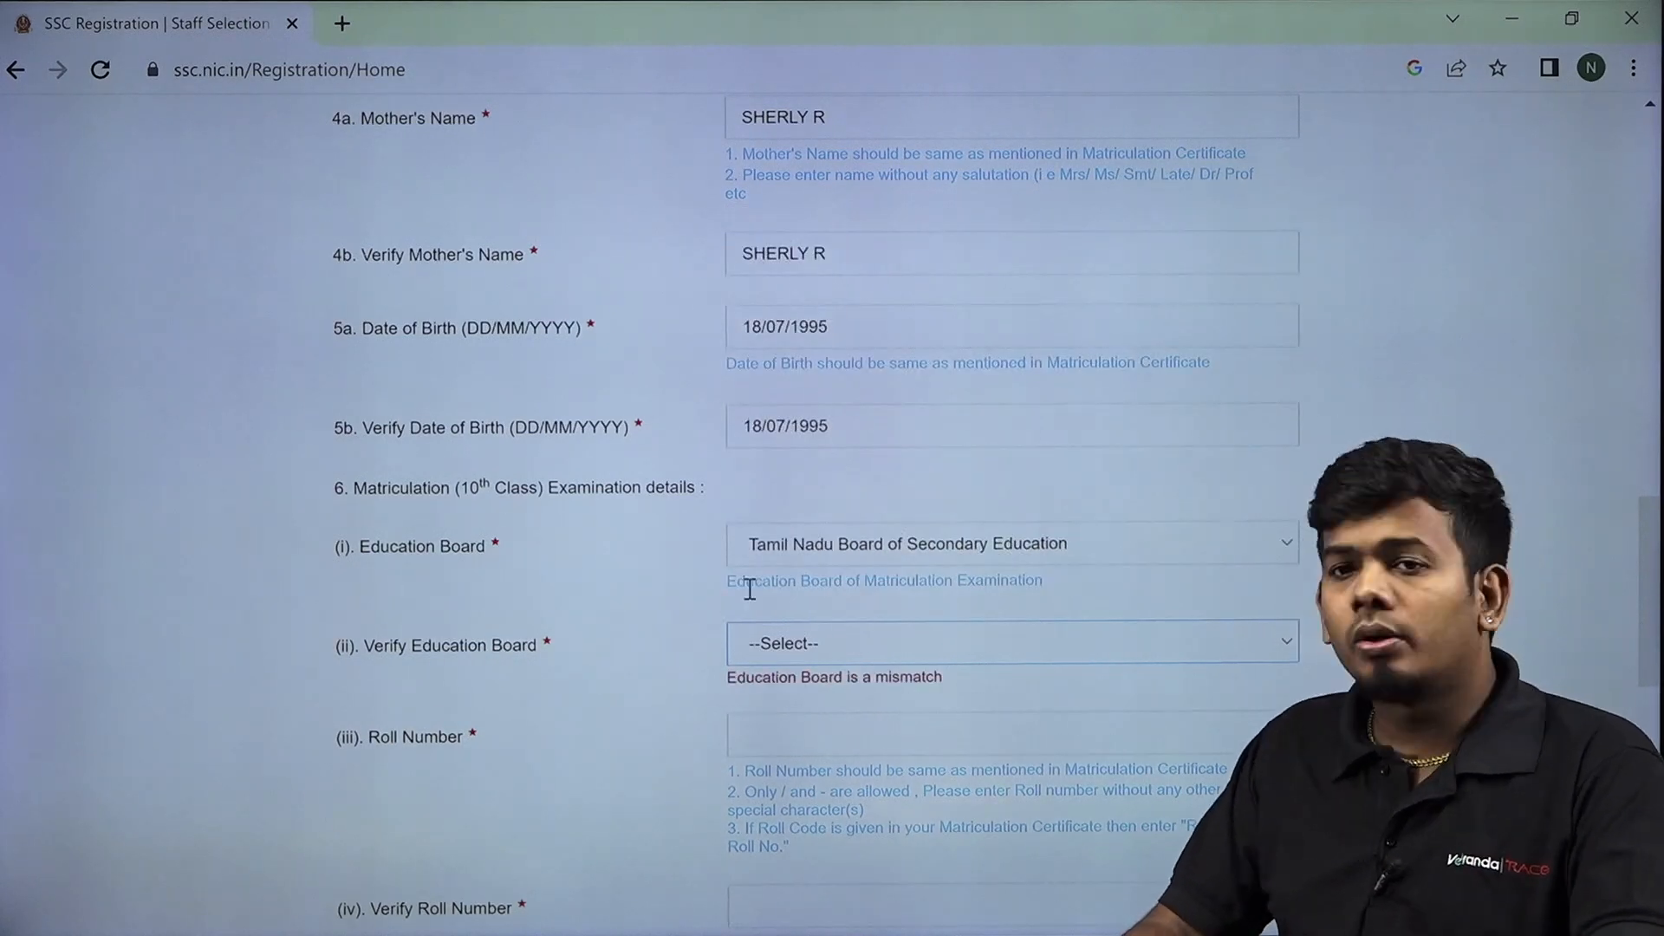
scroll(565, 658, down, 2)
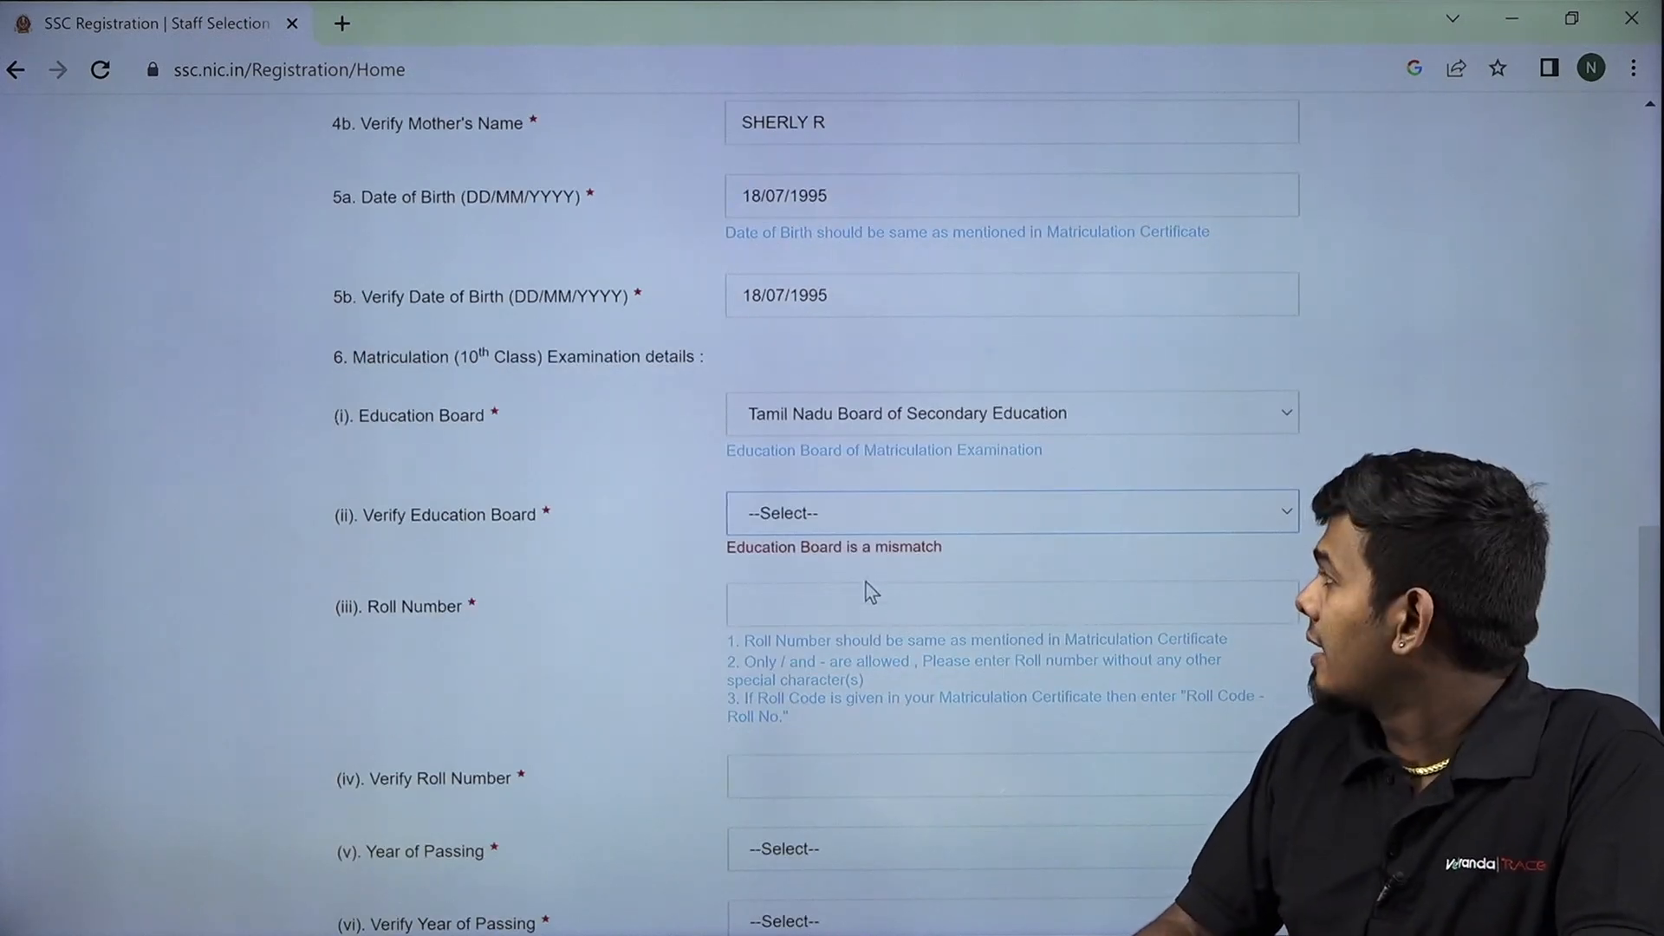
click(867, 522)
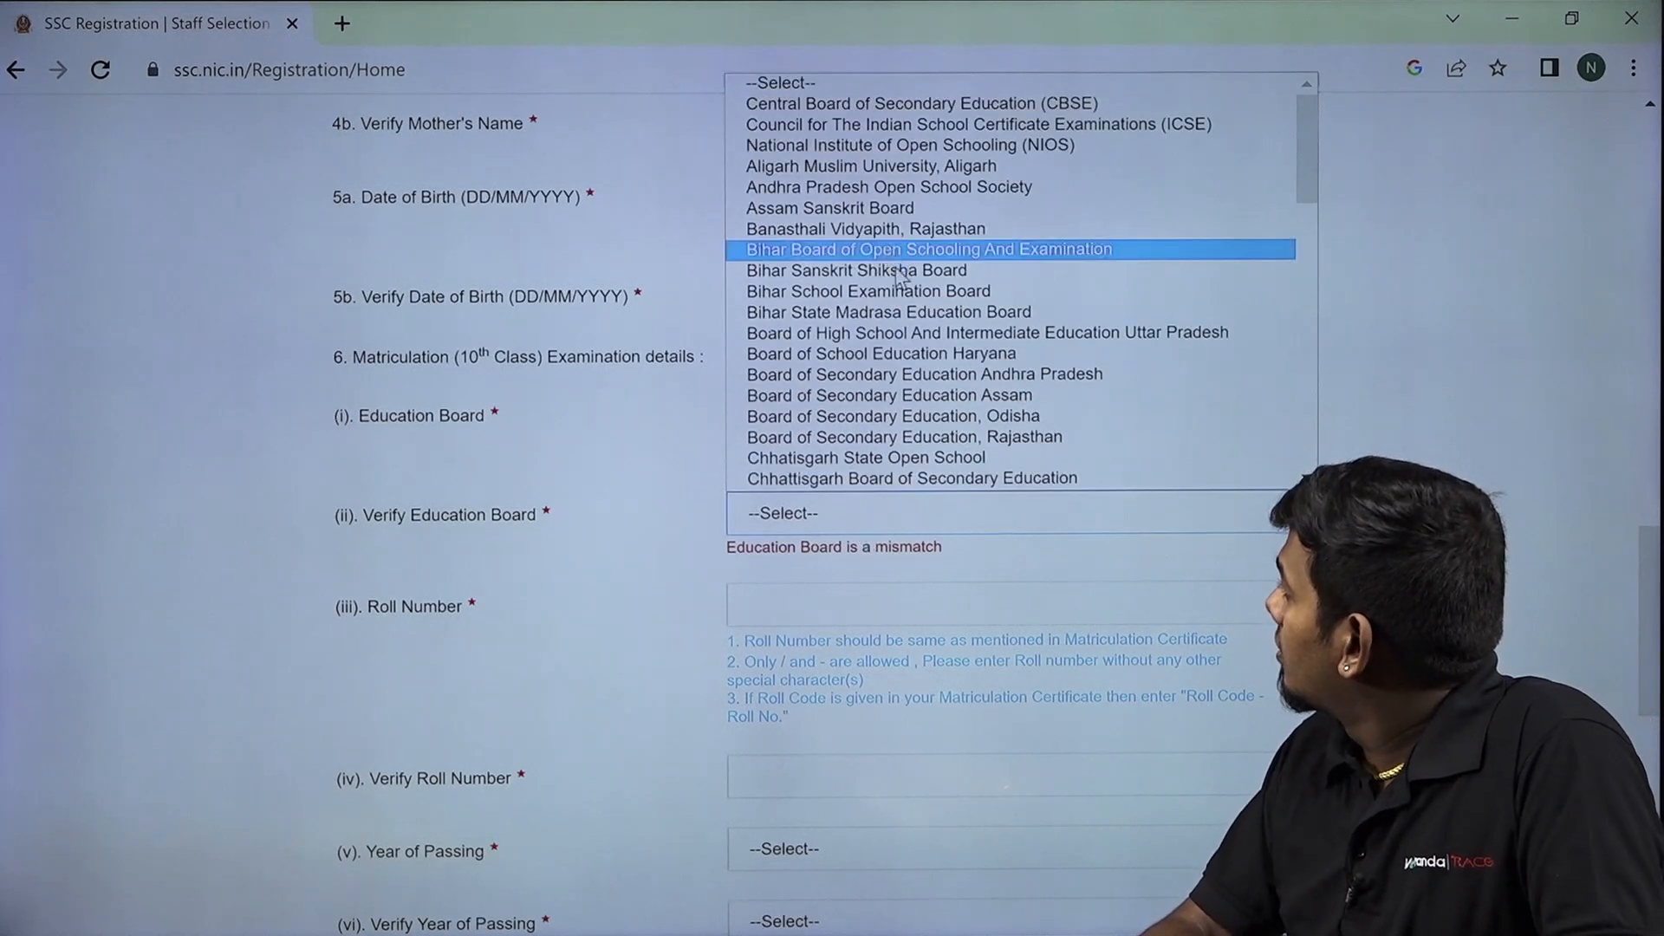
scroll(899, 276, down, 8)
click(891, 297)
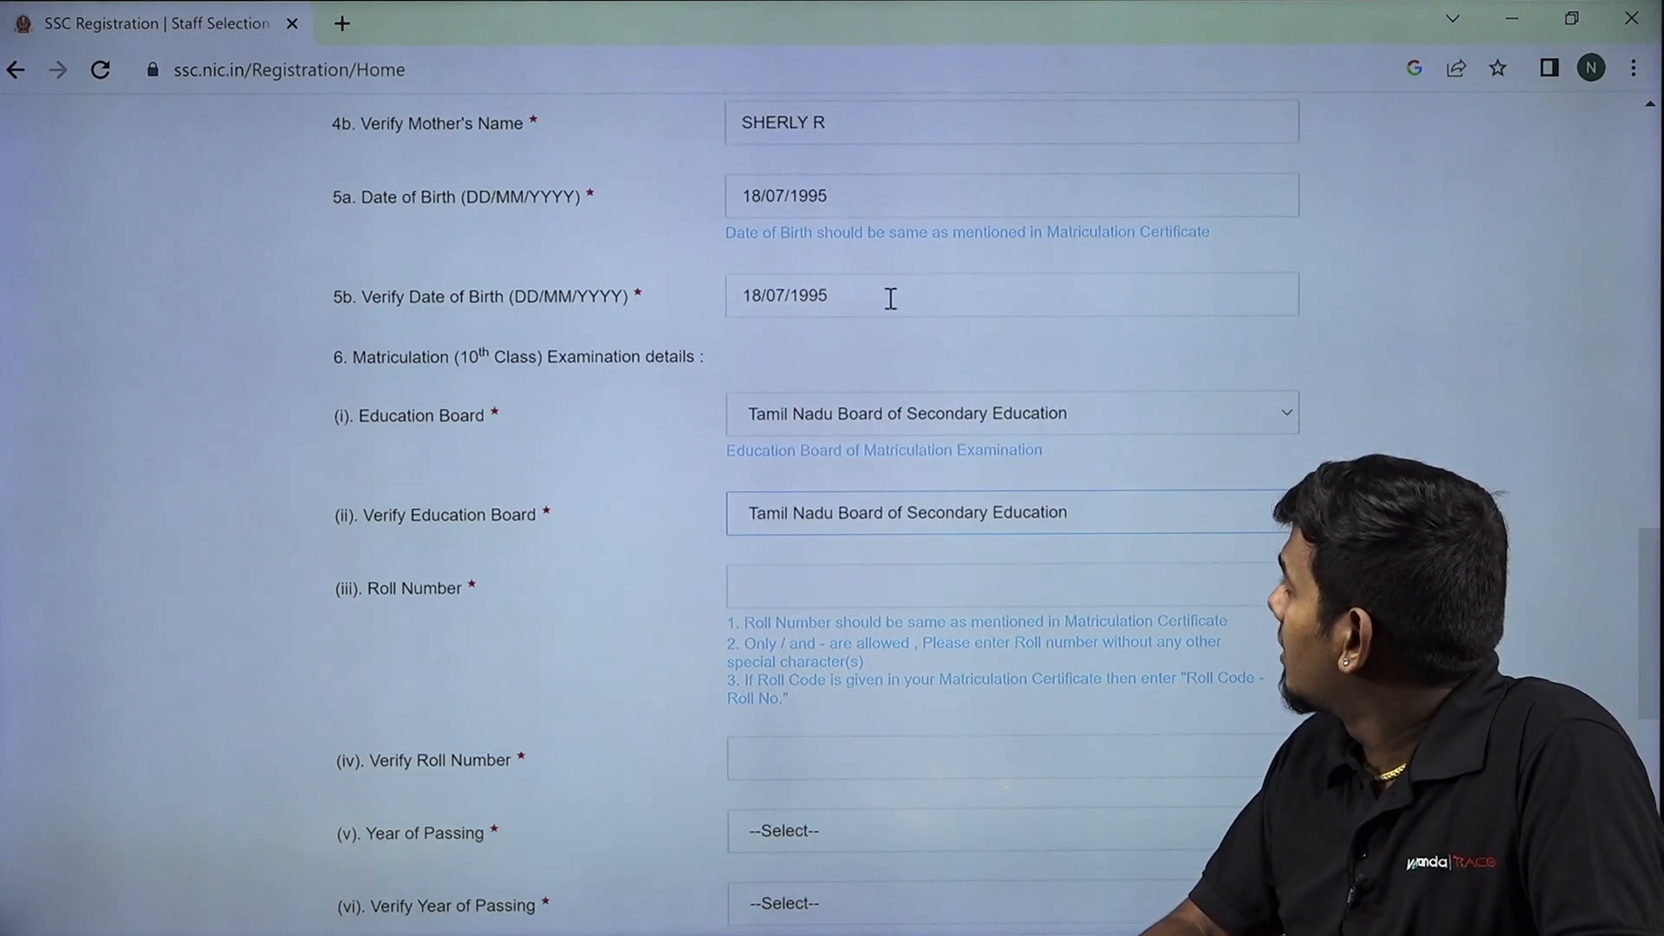
click(839, 576)
scroll(841, 581, down, 5)
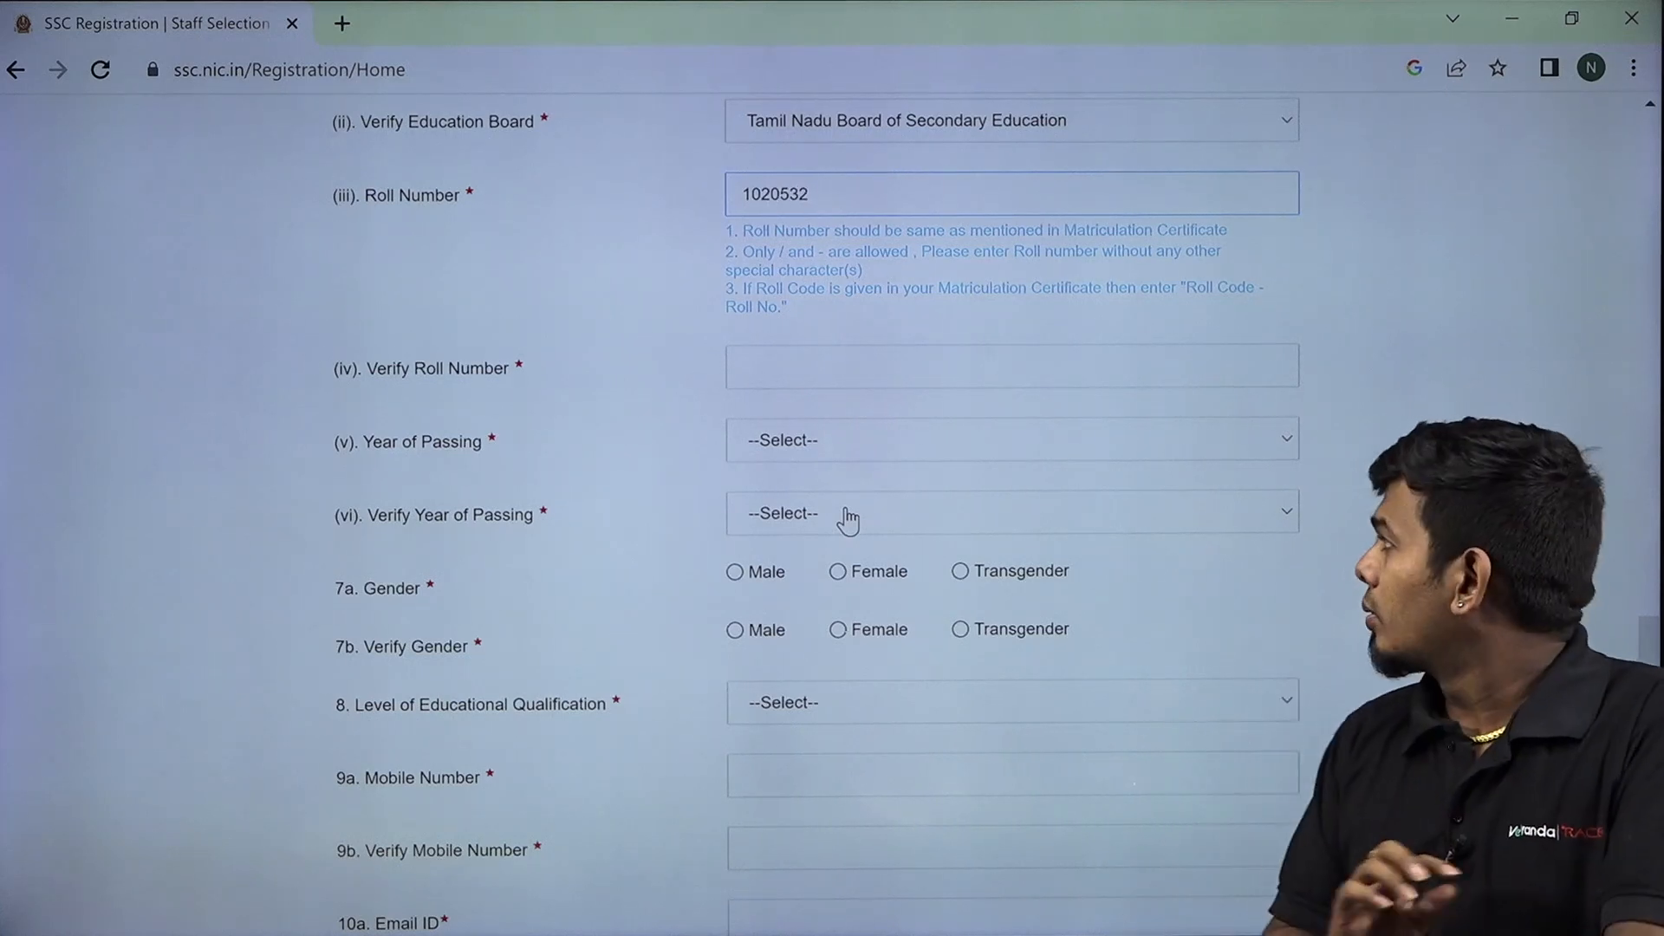
Re-enter the matriculation roll number in Verify Roll Number.
click(815, 374)
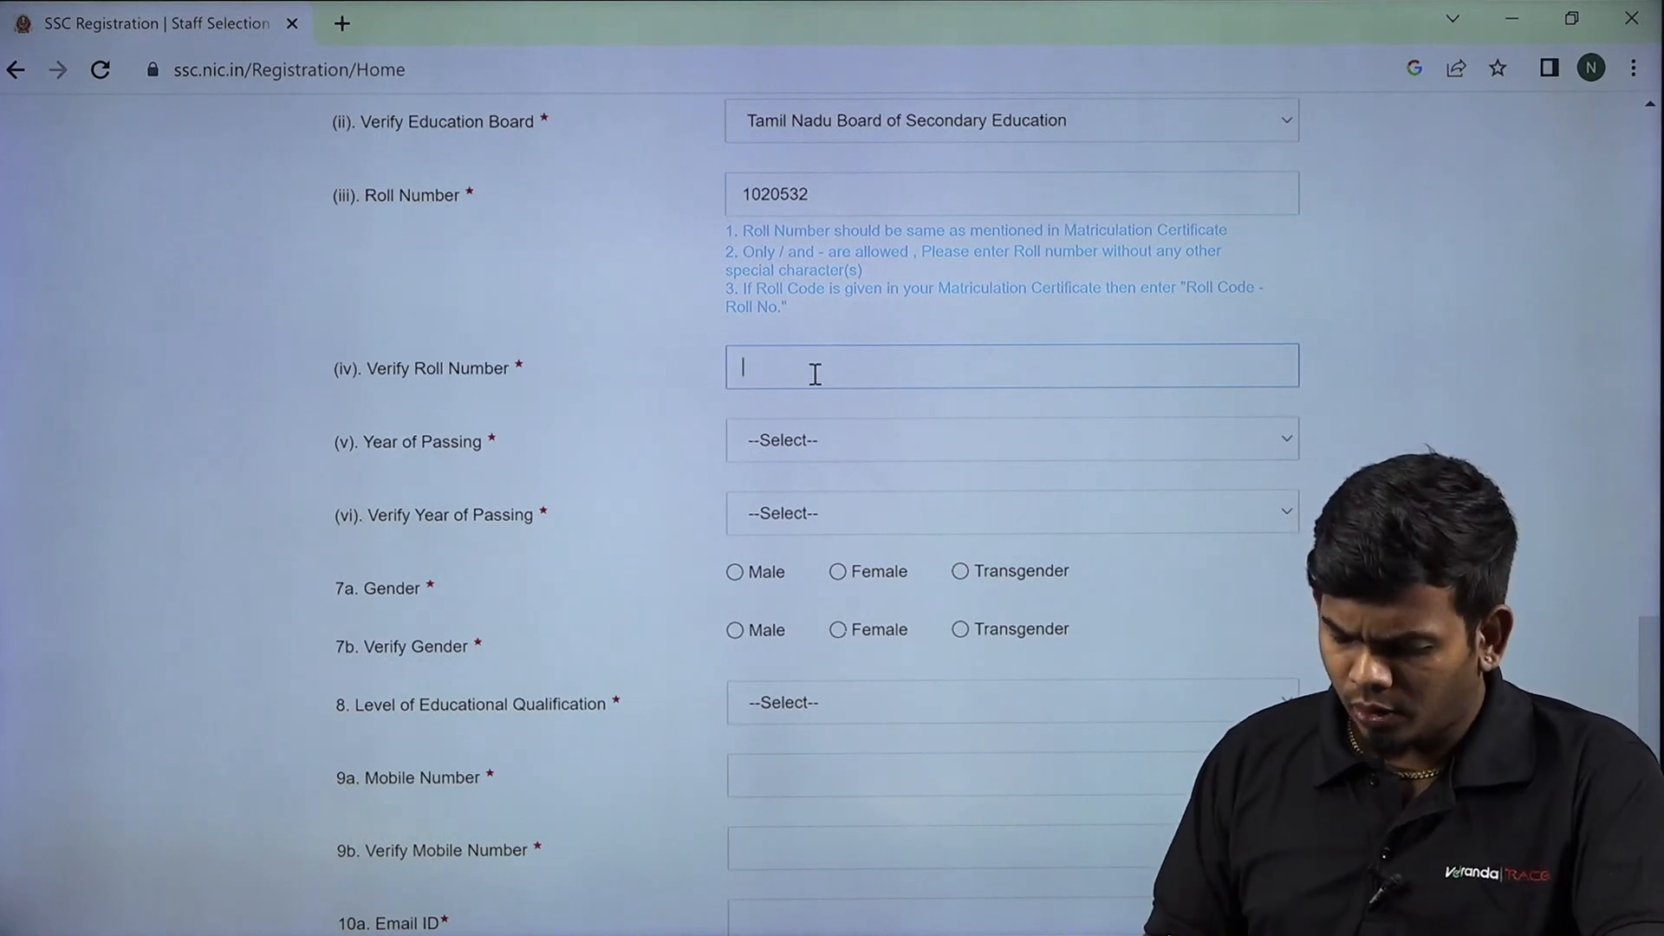
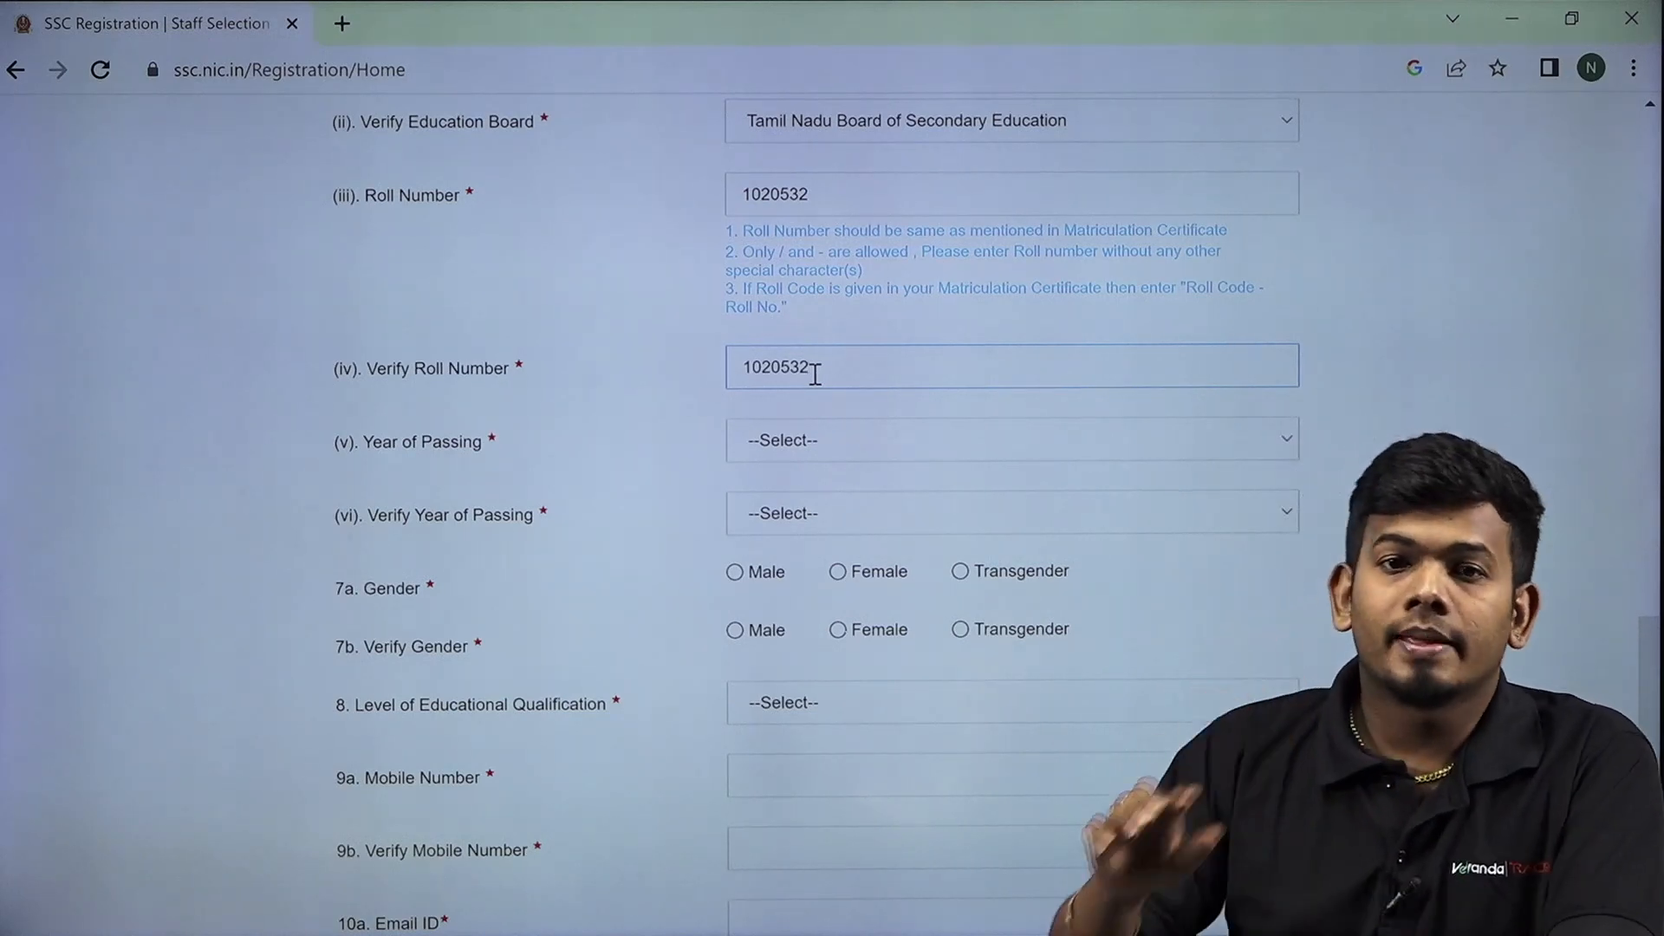
click(848, 451)
Set Year of Passing and Verify Year of Passing to 2011.
scroll(910, 541, down, 3)
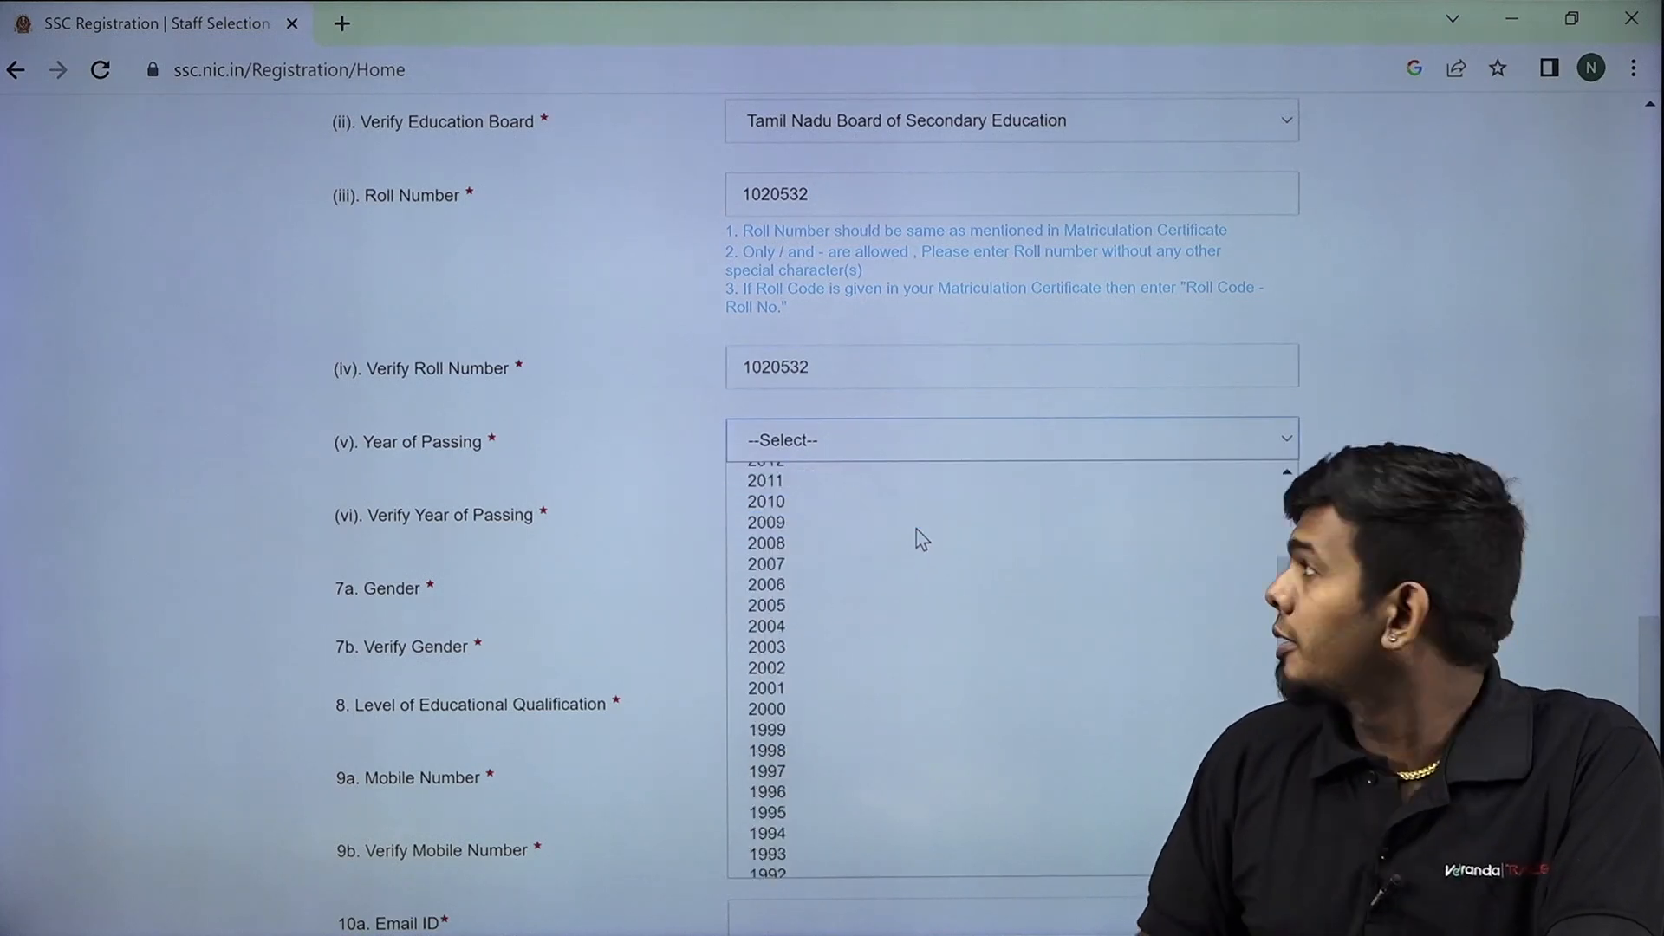
click(917, 491)
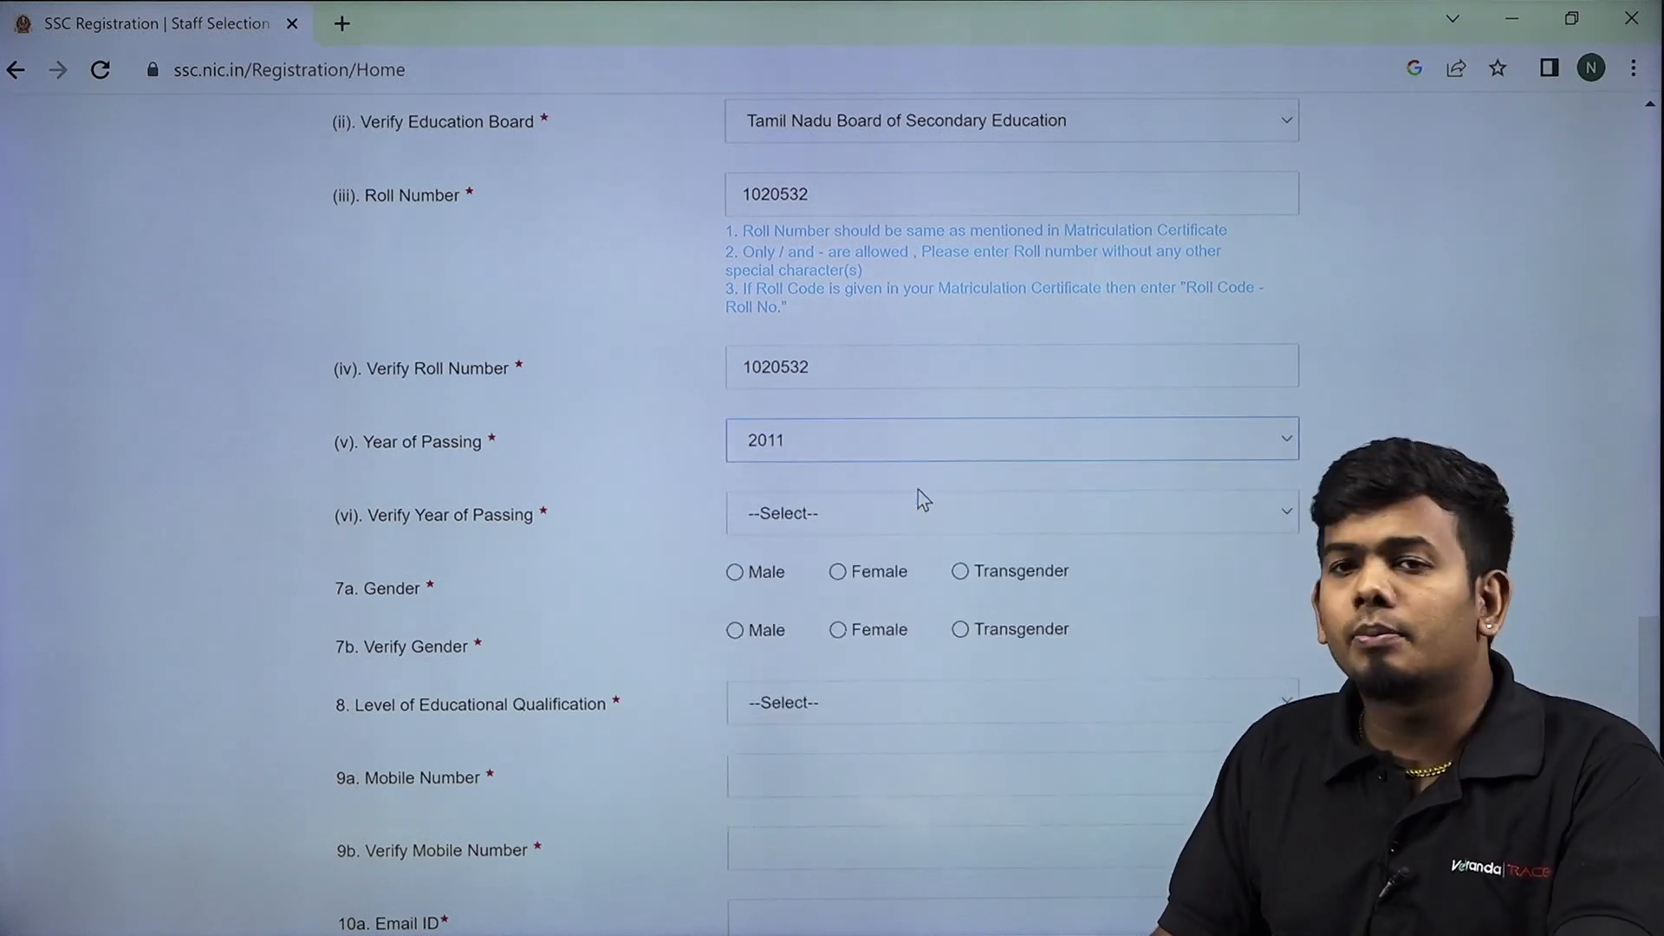
click(896, 532)
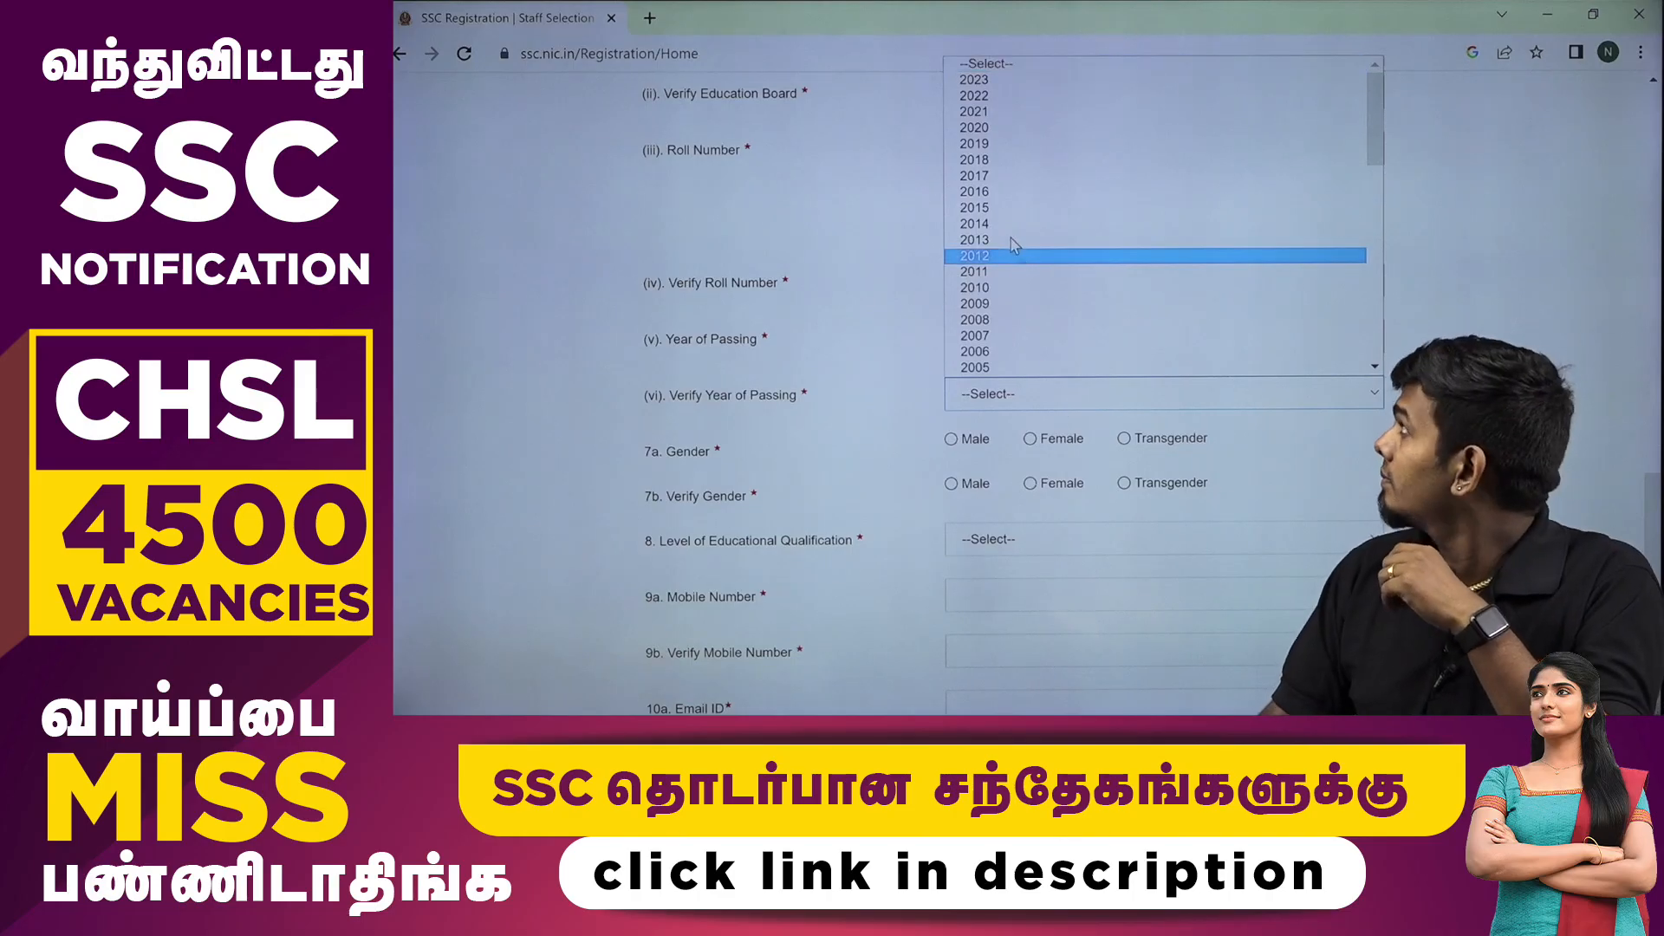
click(1067, 275)
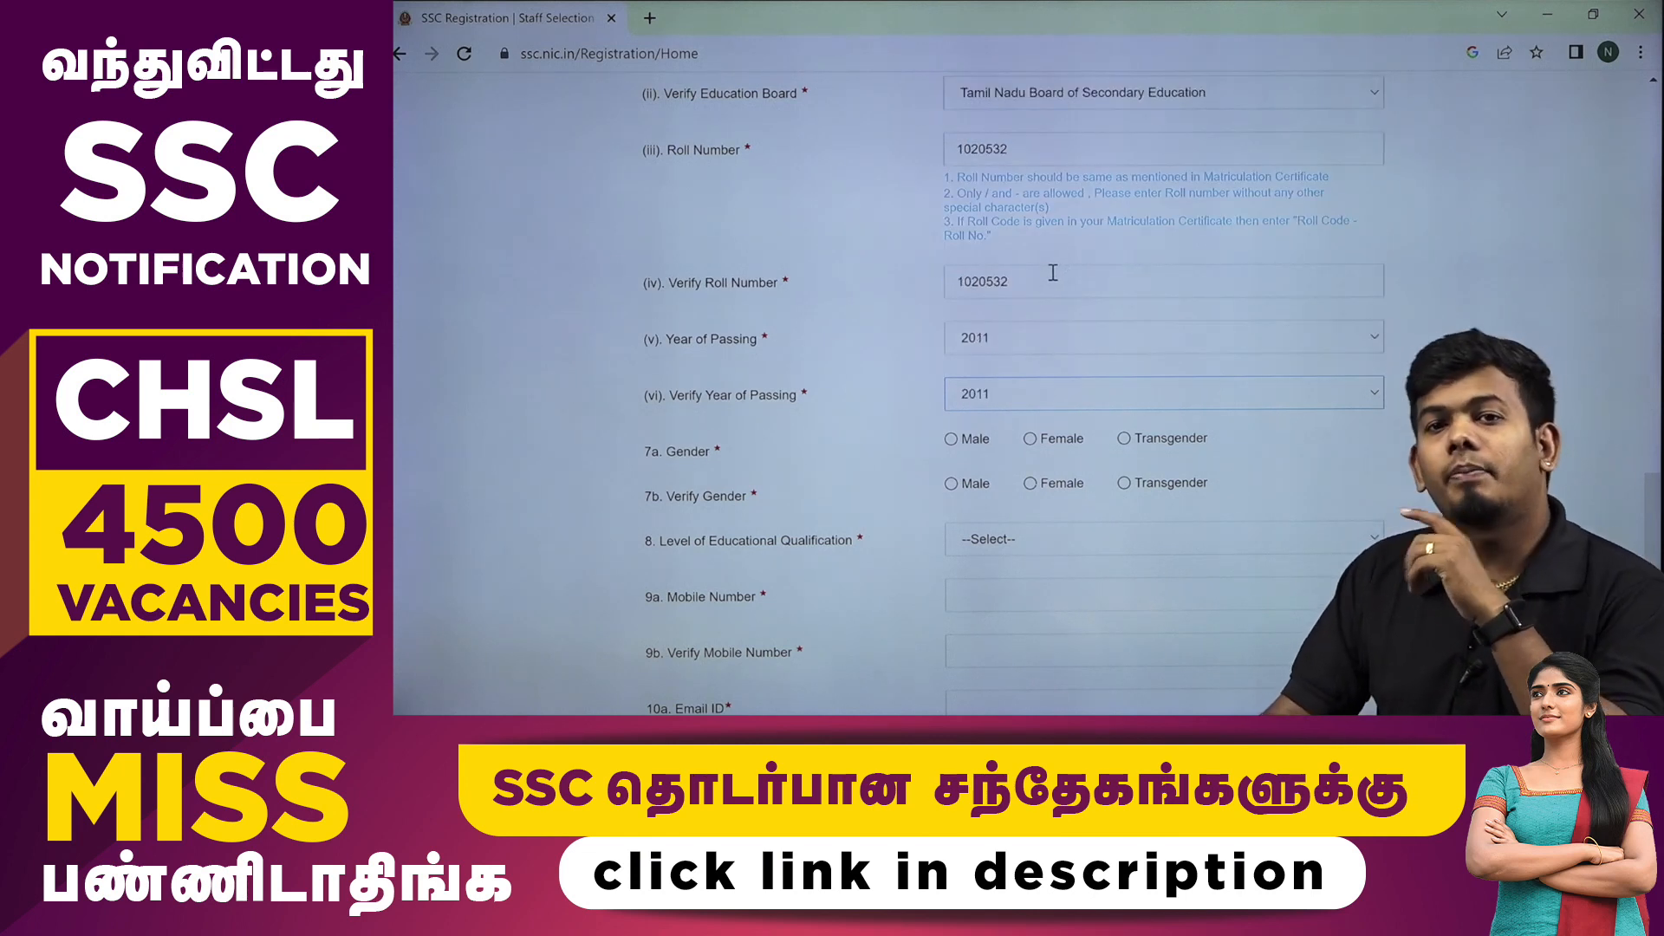
Set Gender and Verify Gender (7a and 7b) to Male.
scroll(1026, 296, down, 1)
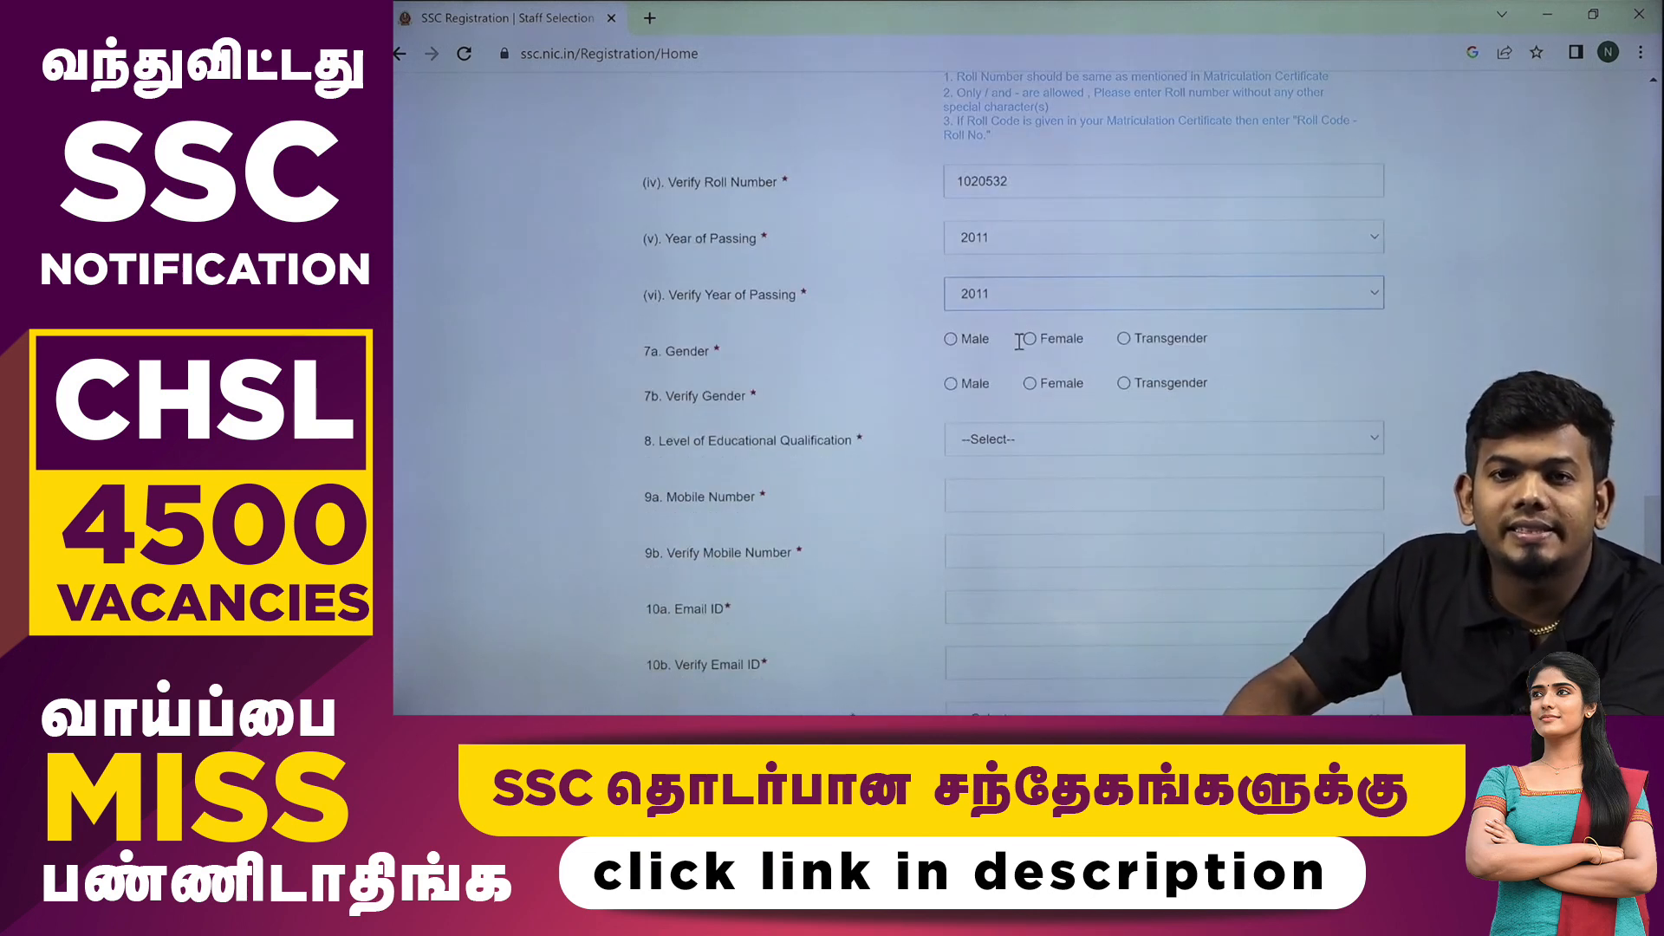
click(954, 342)
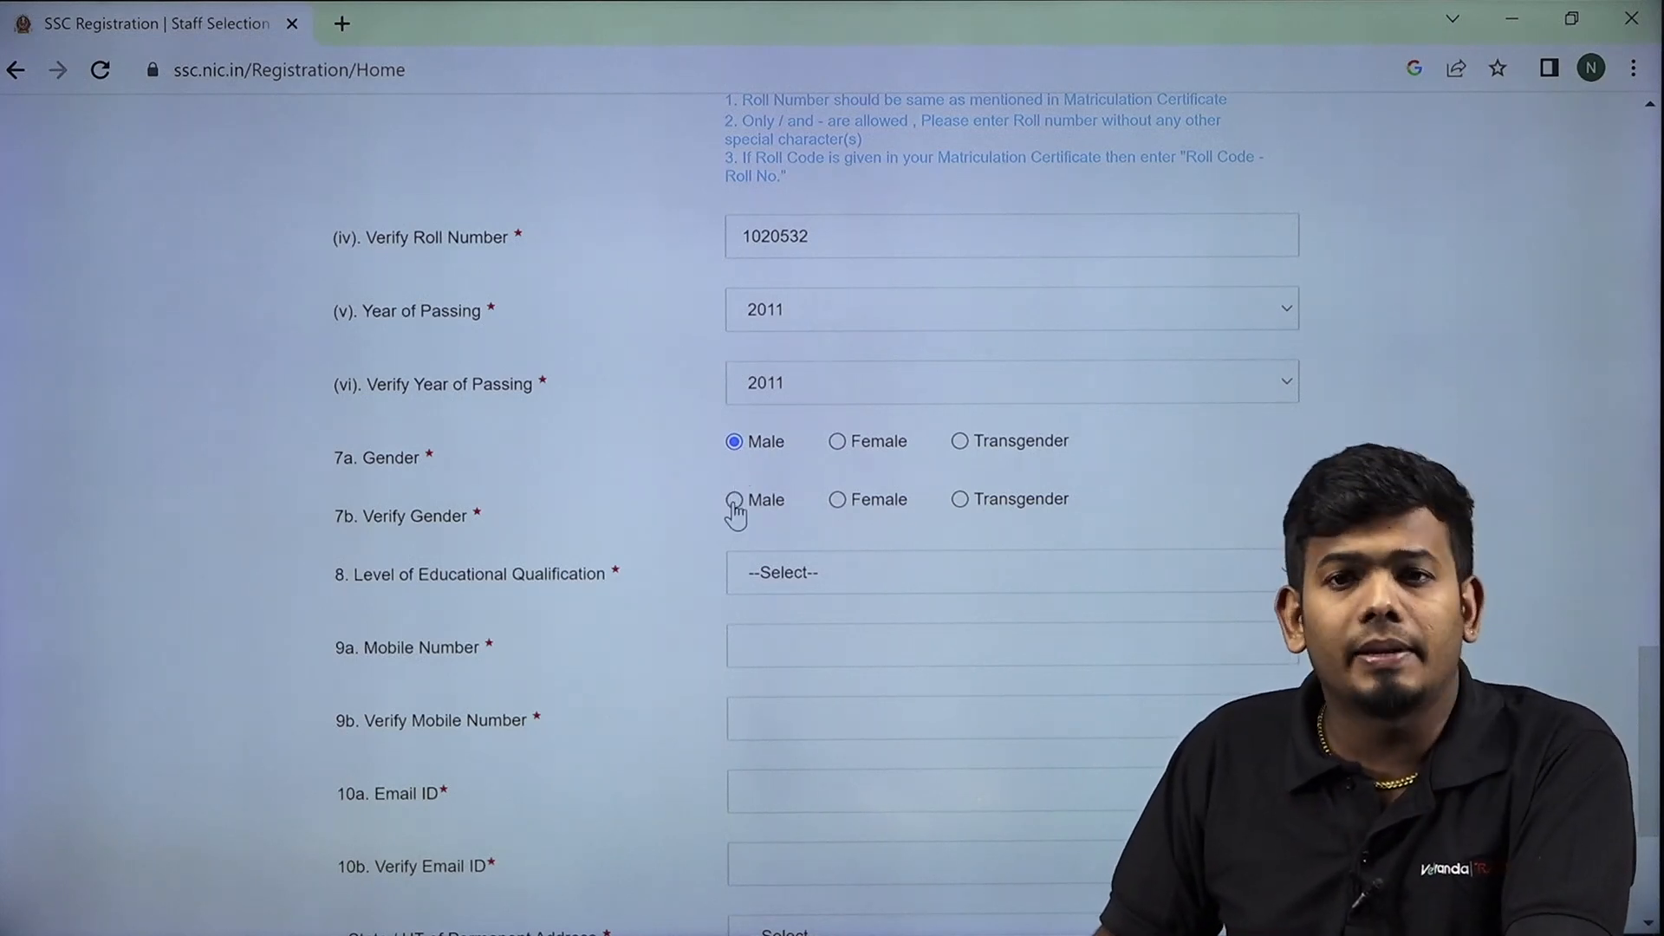
click(734, 502)
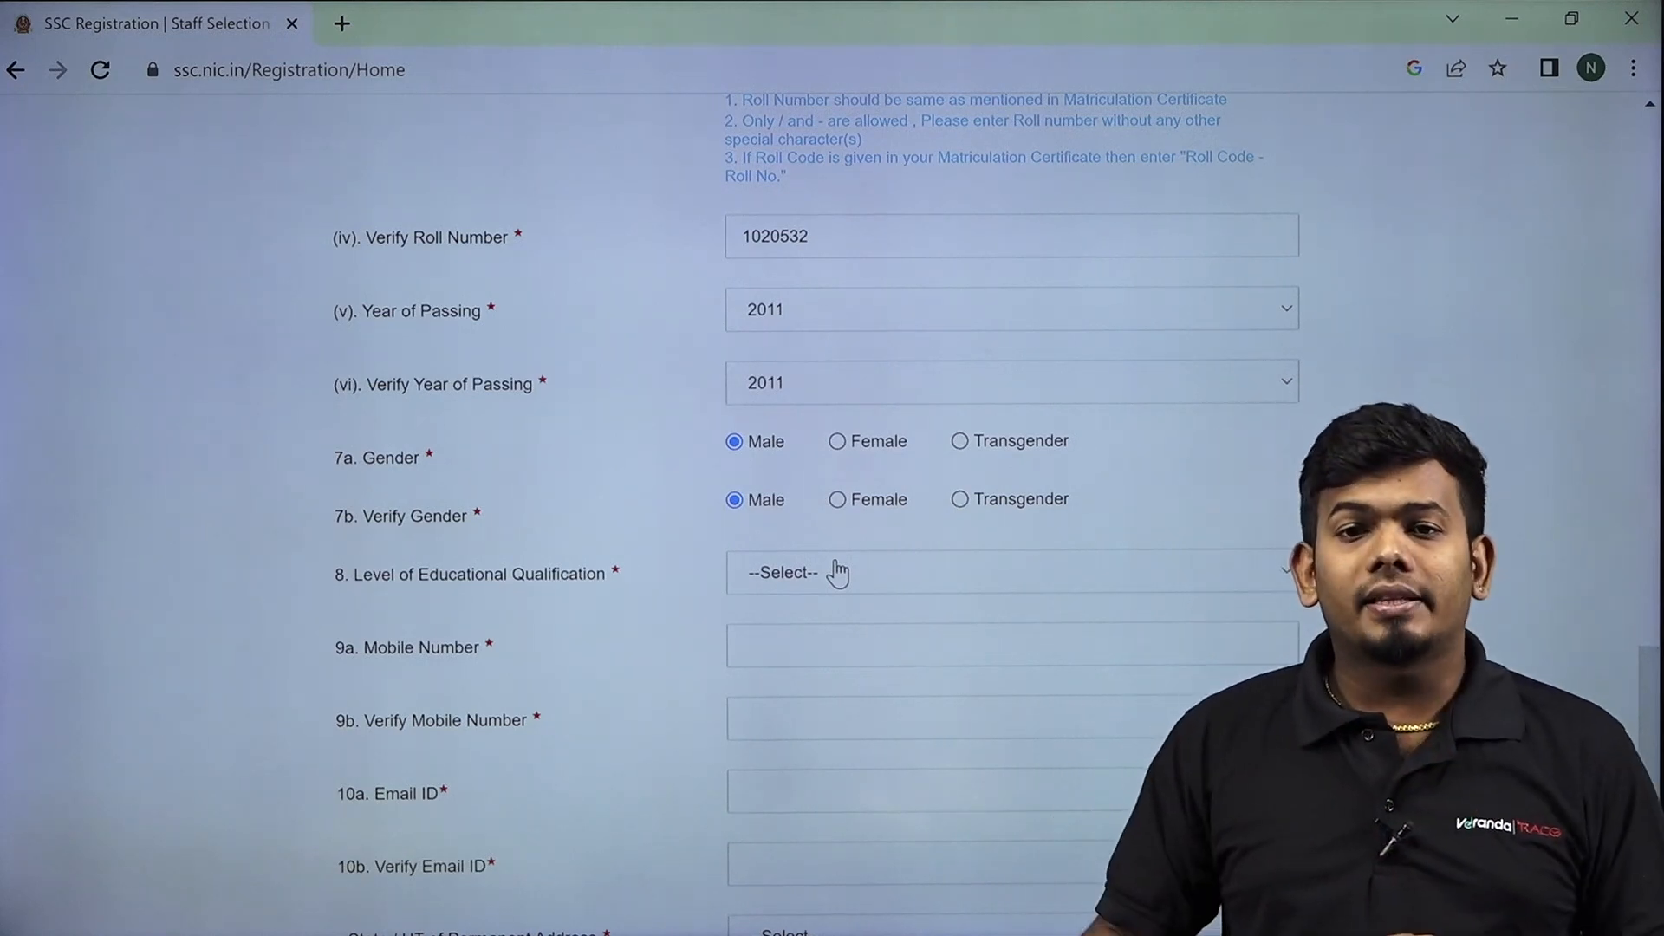
click(837, 573)
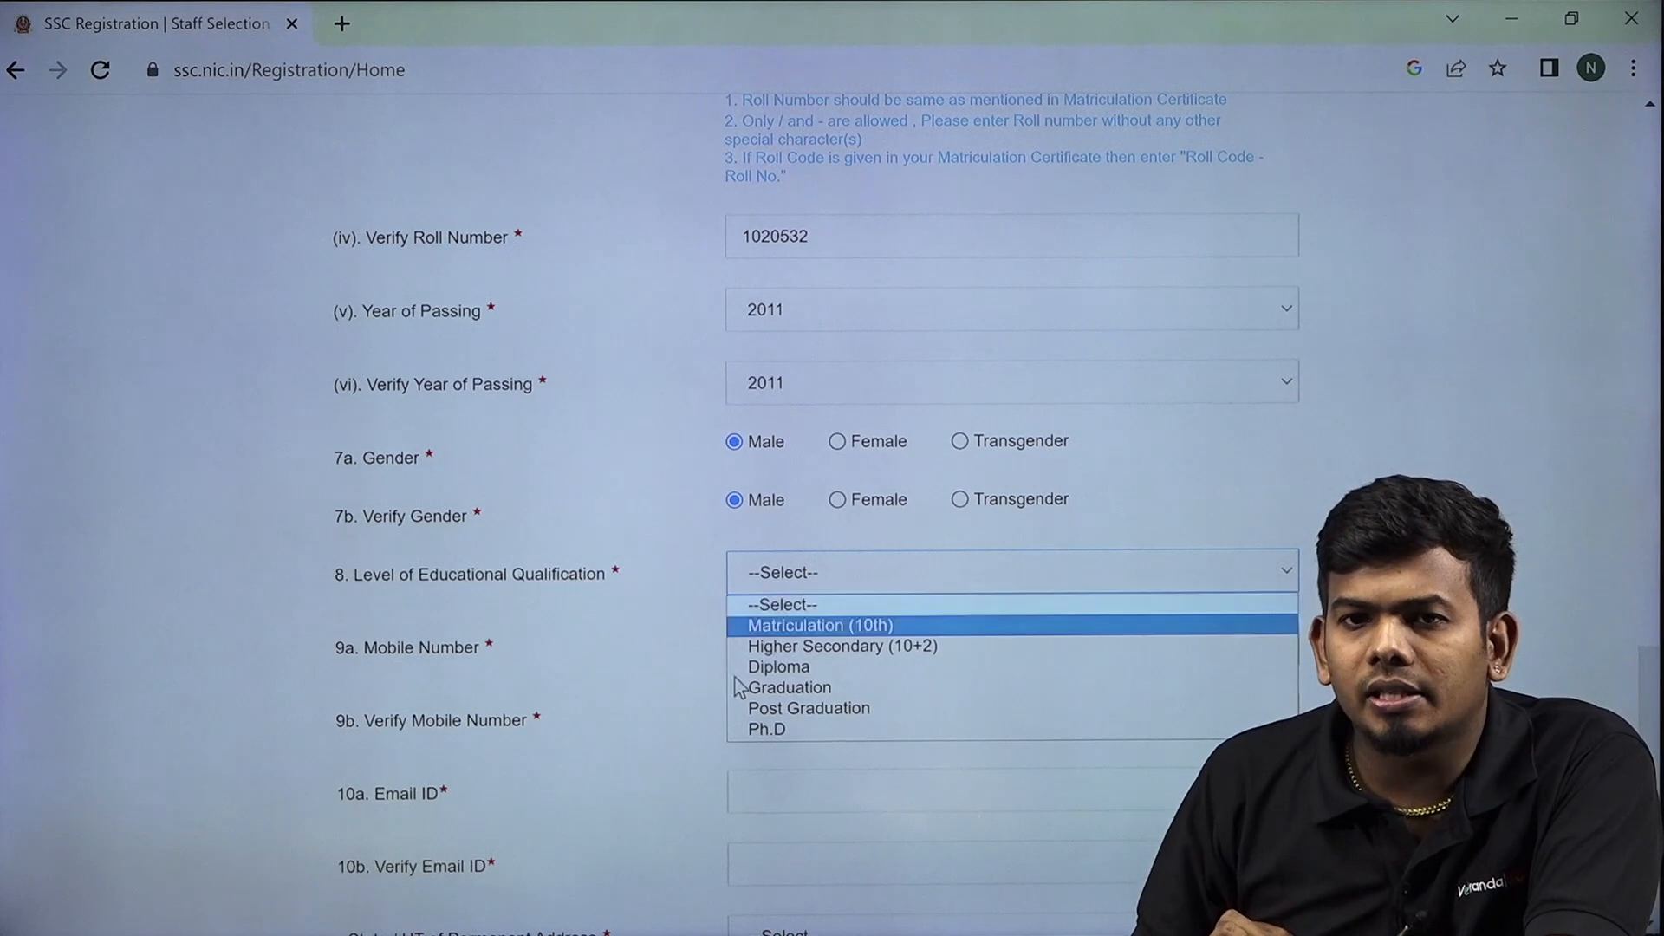
Choose Graduation as qualification level and enter the same mobile number in 9a and 9b.
click(780, 689)
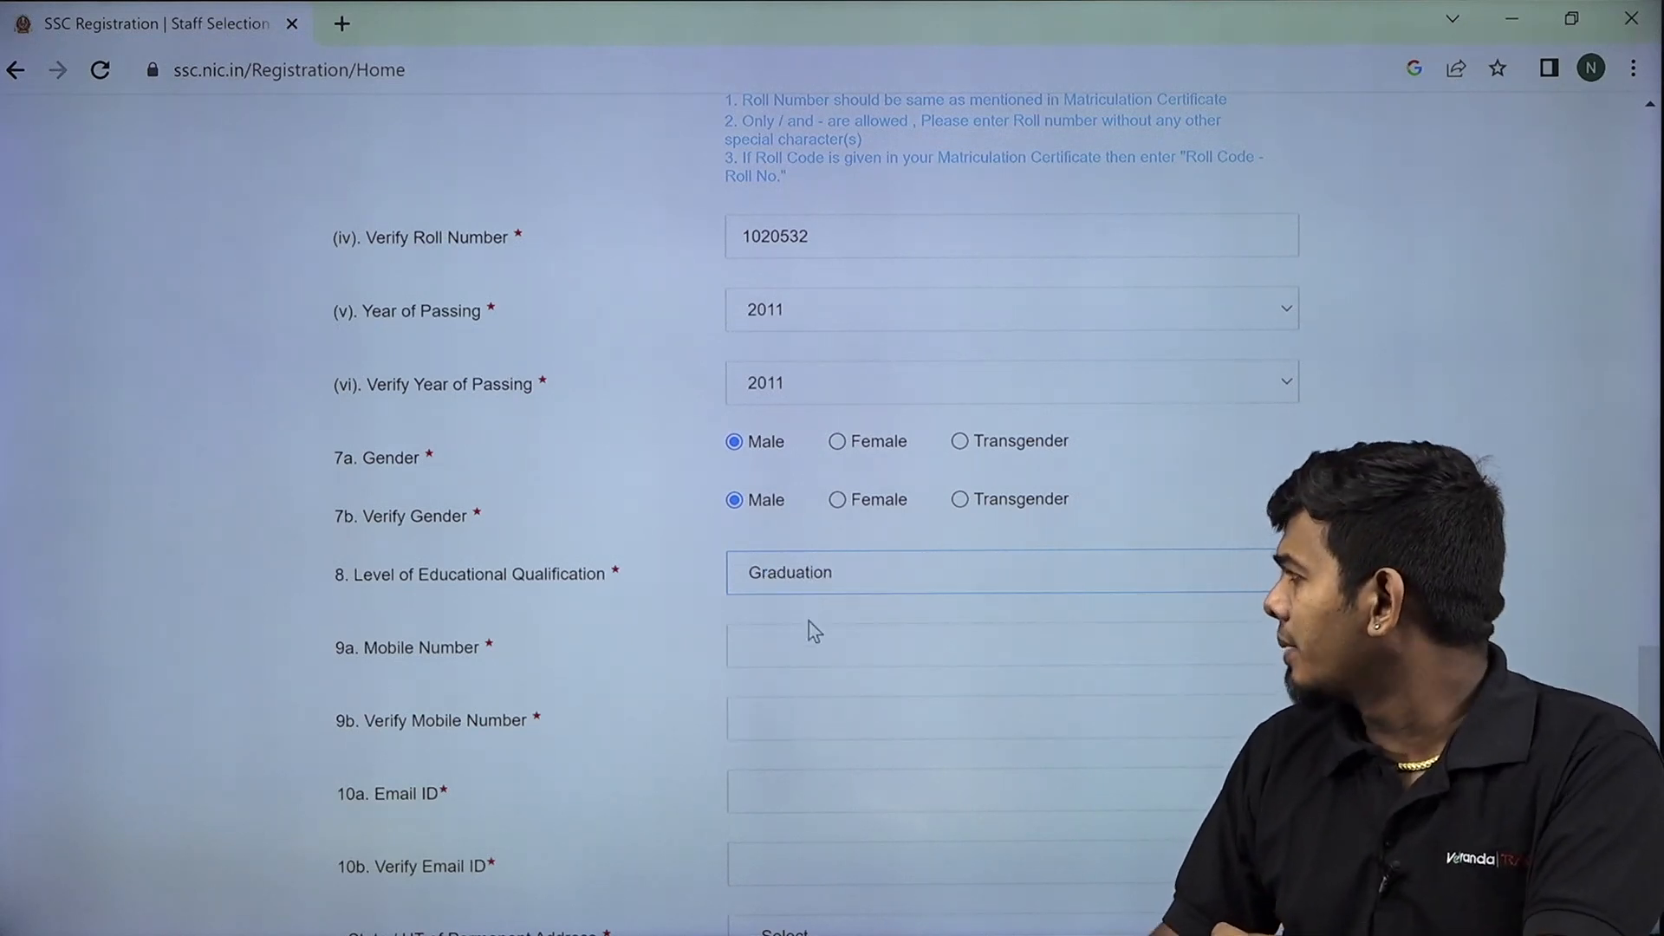
click(800, 648)
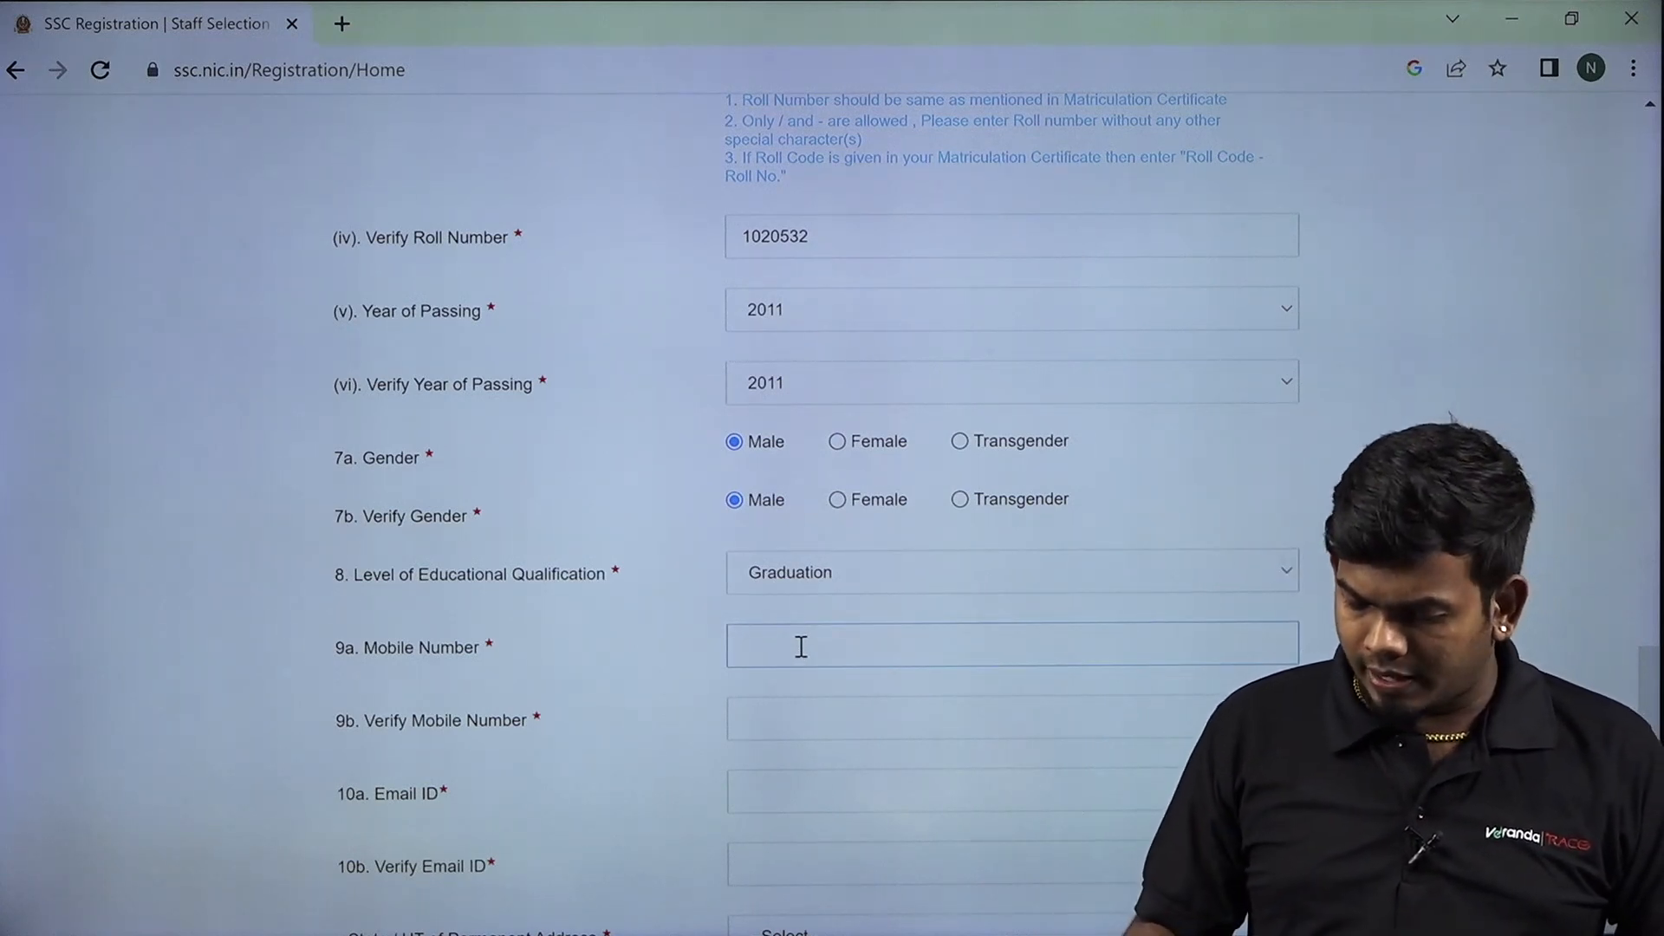
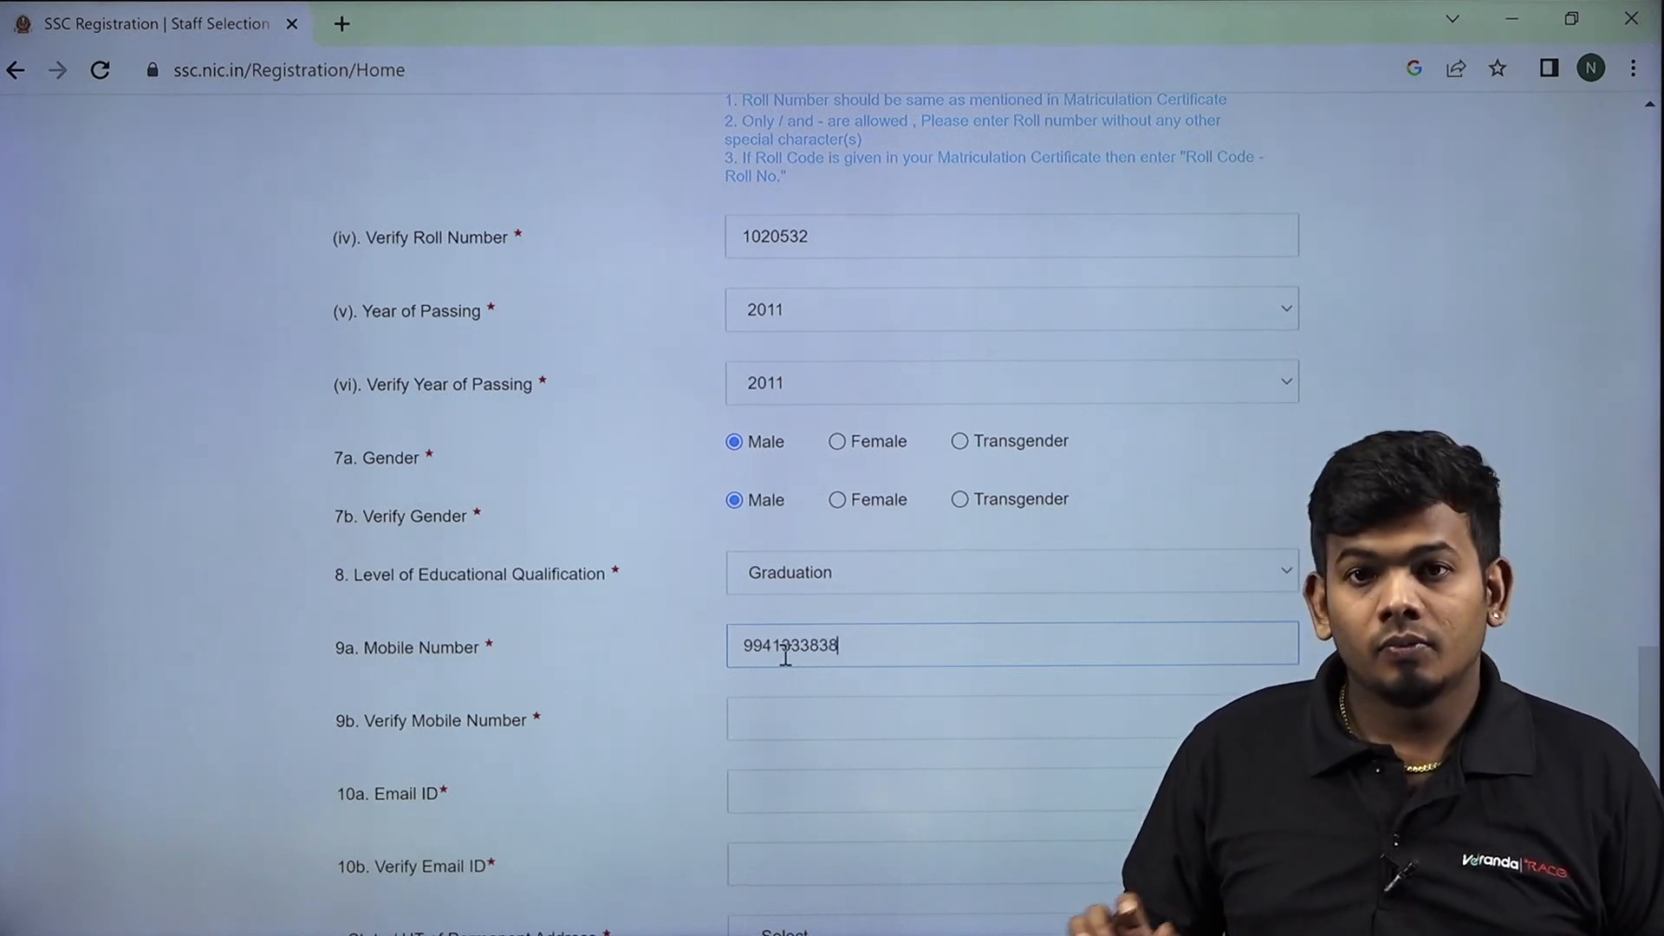
click(796, 726)
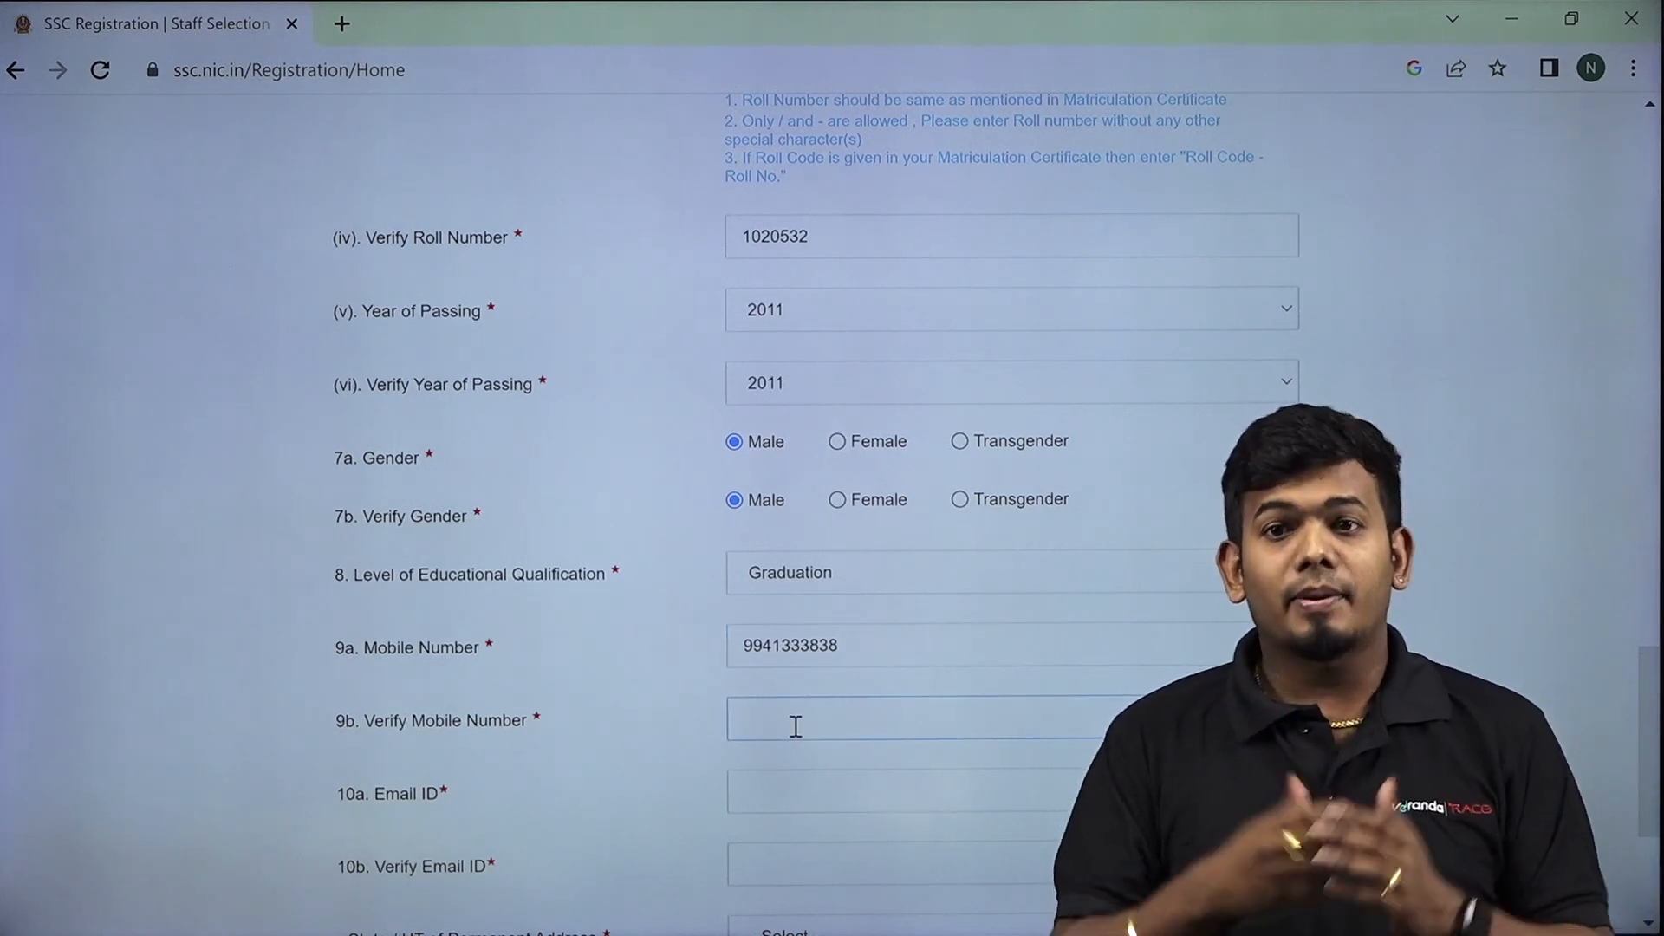
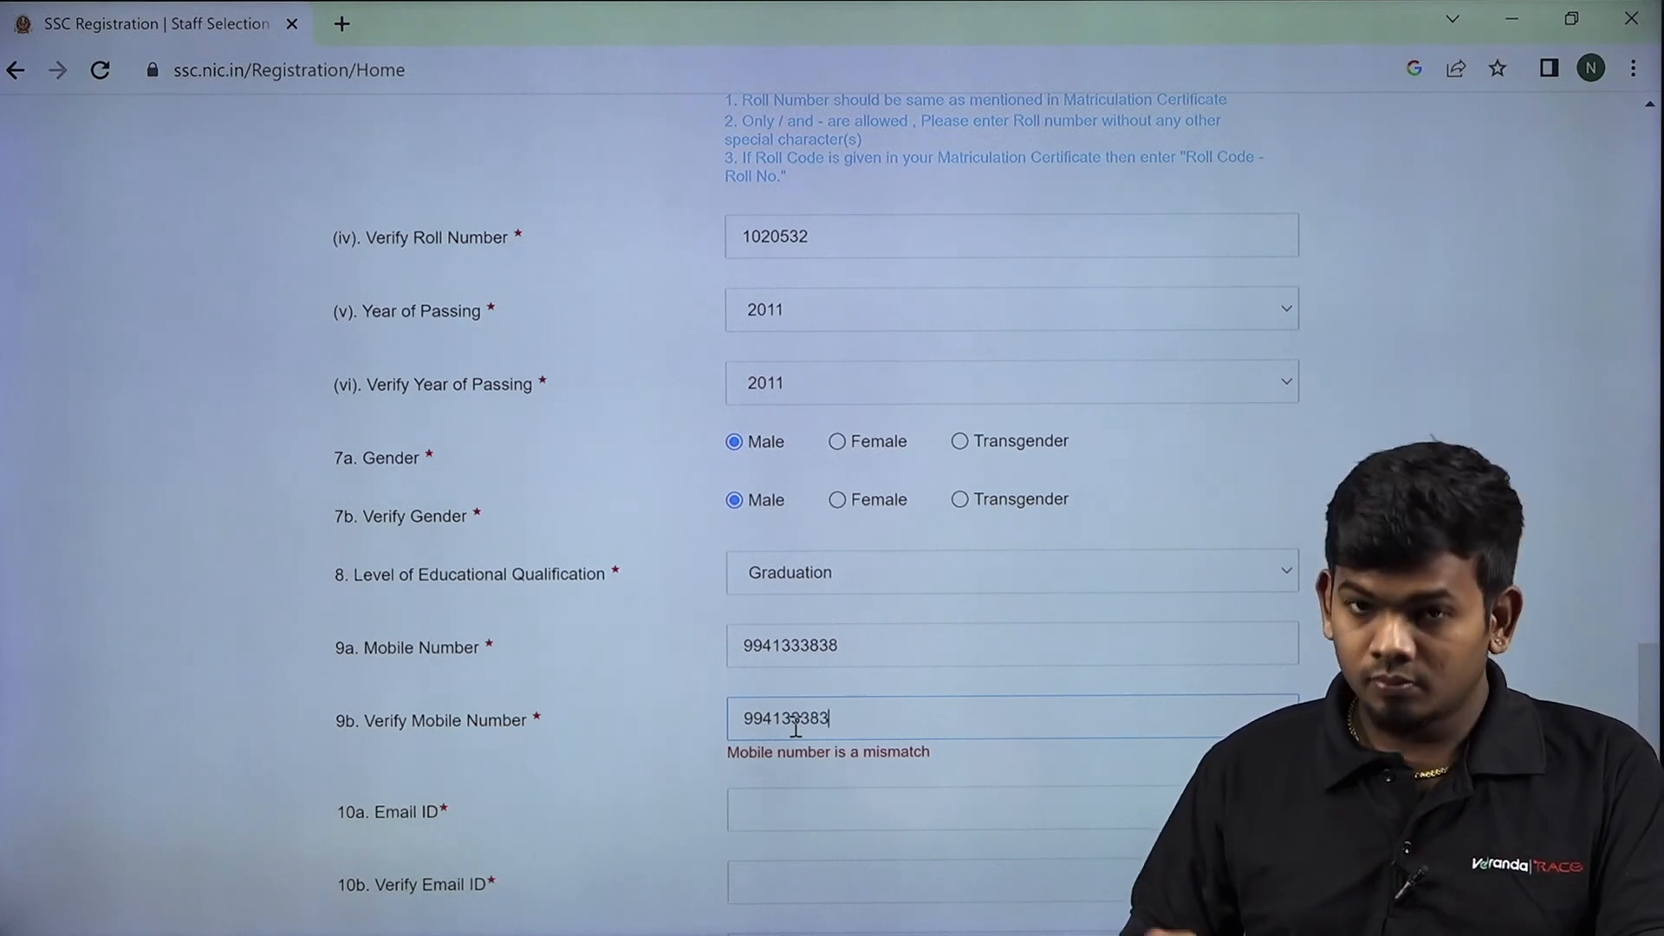
scroll(806, 693, down, 1)
click(815, 670)
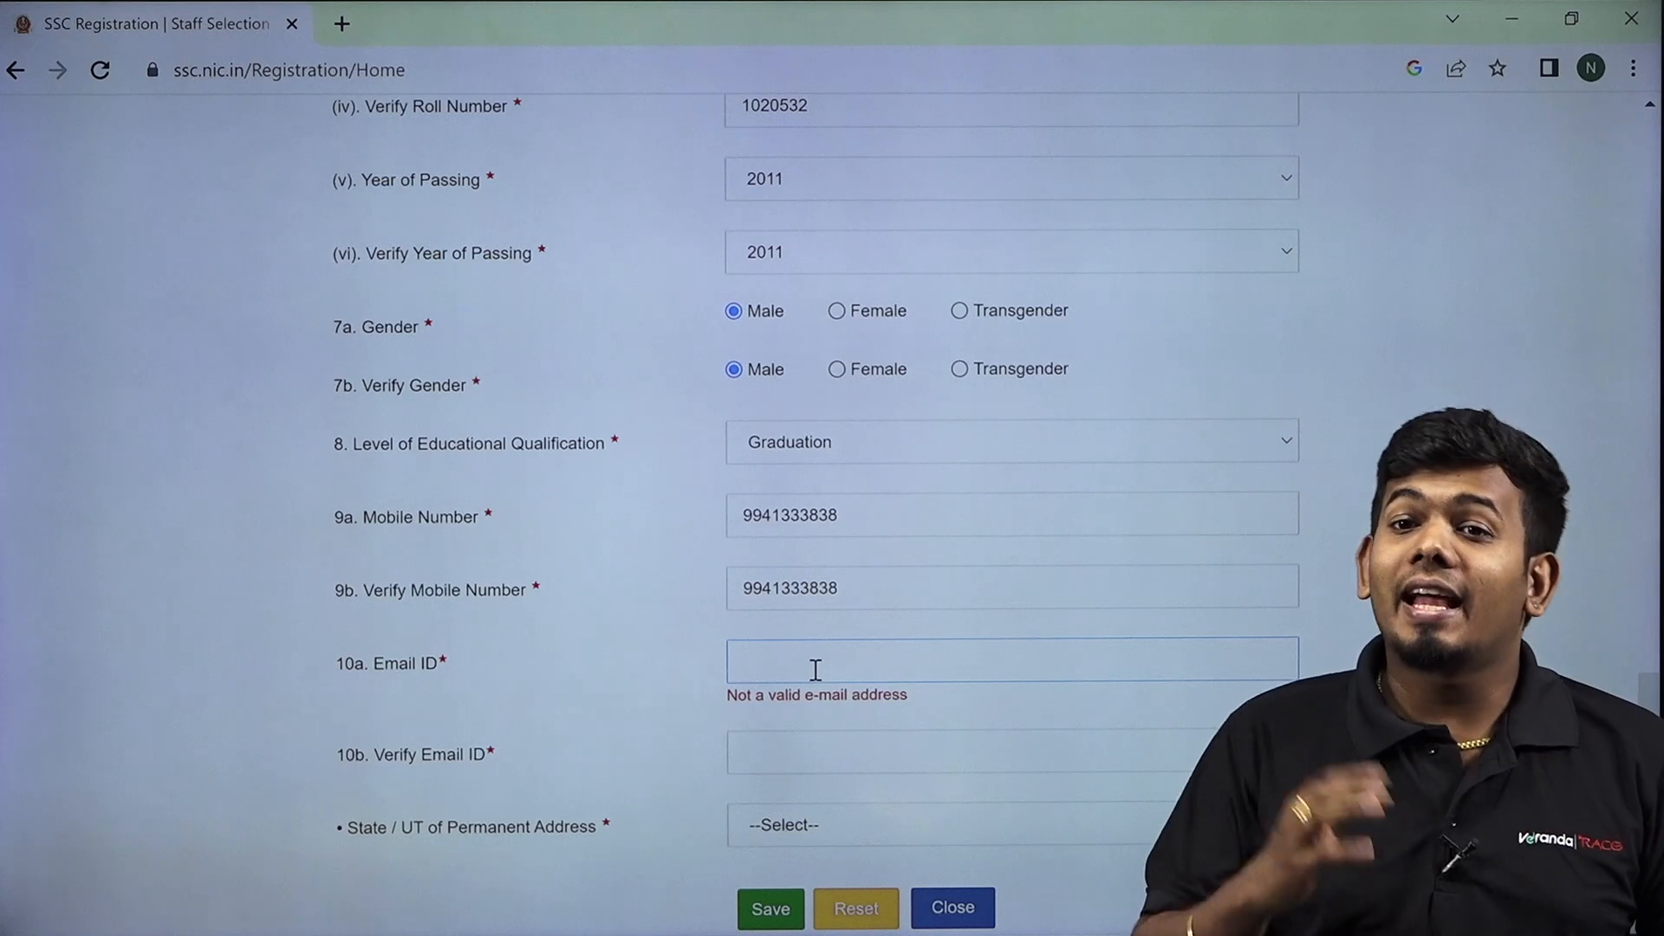
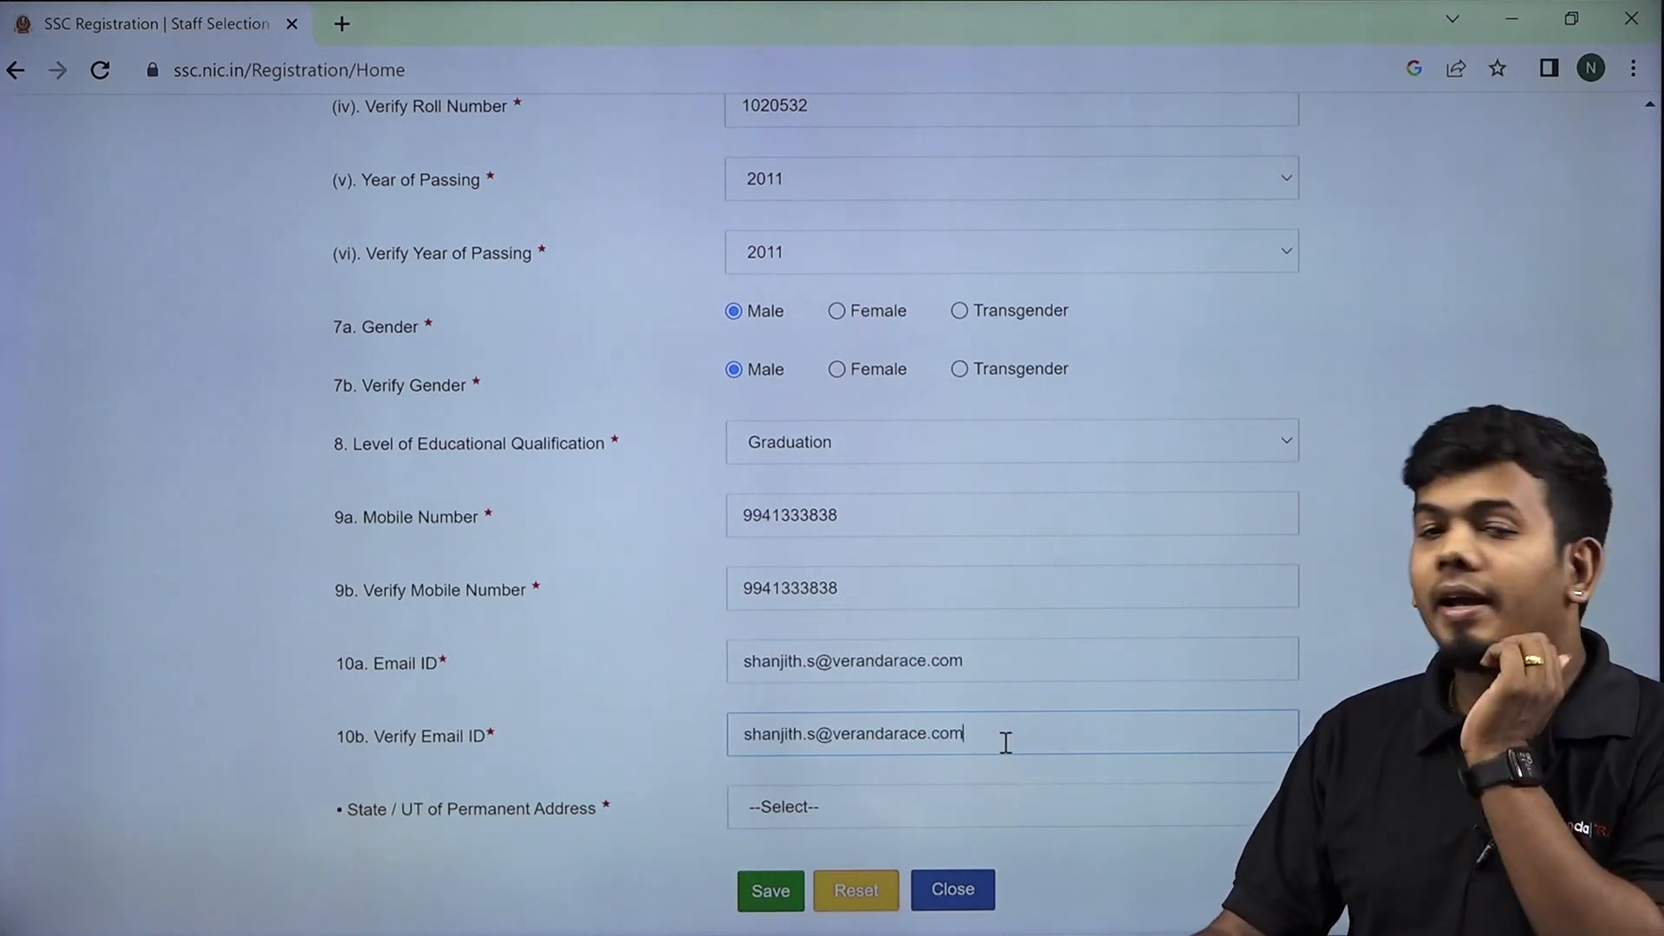
Finish the matching e-mail verification entry and set the permanent address State/UT to Tamil Nadu.
click(939, 816)
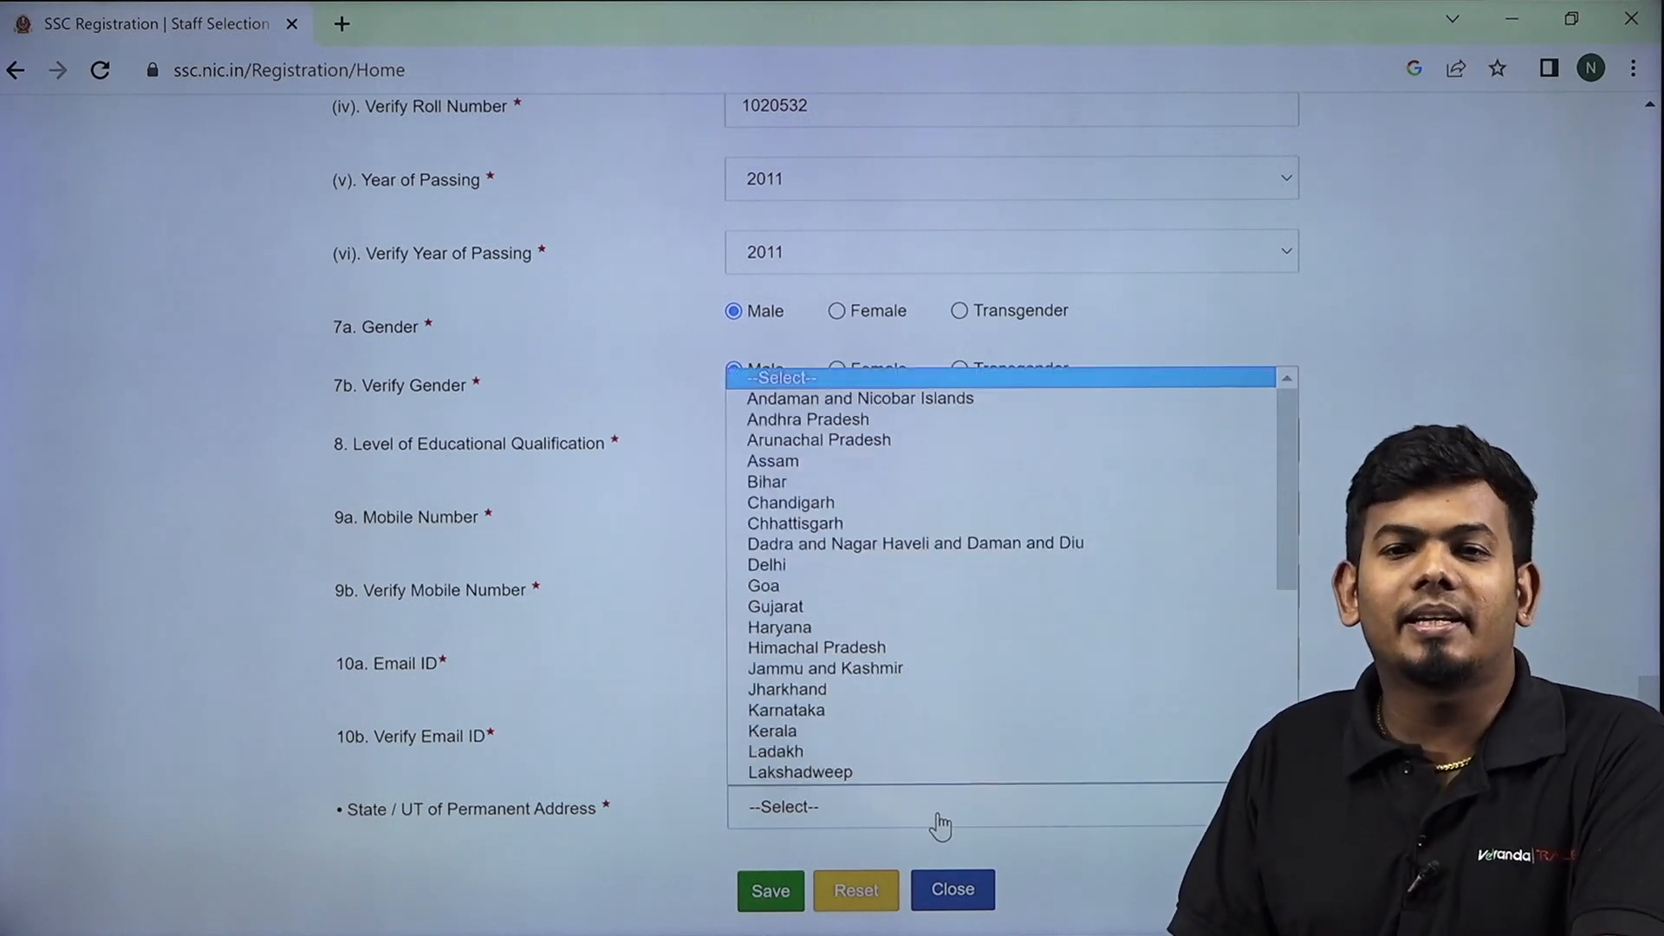
scroll(913, 663, down, 5)
click(912, 668)
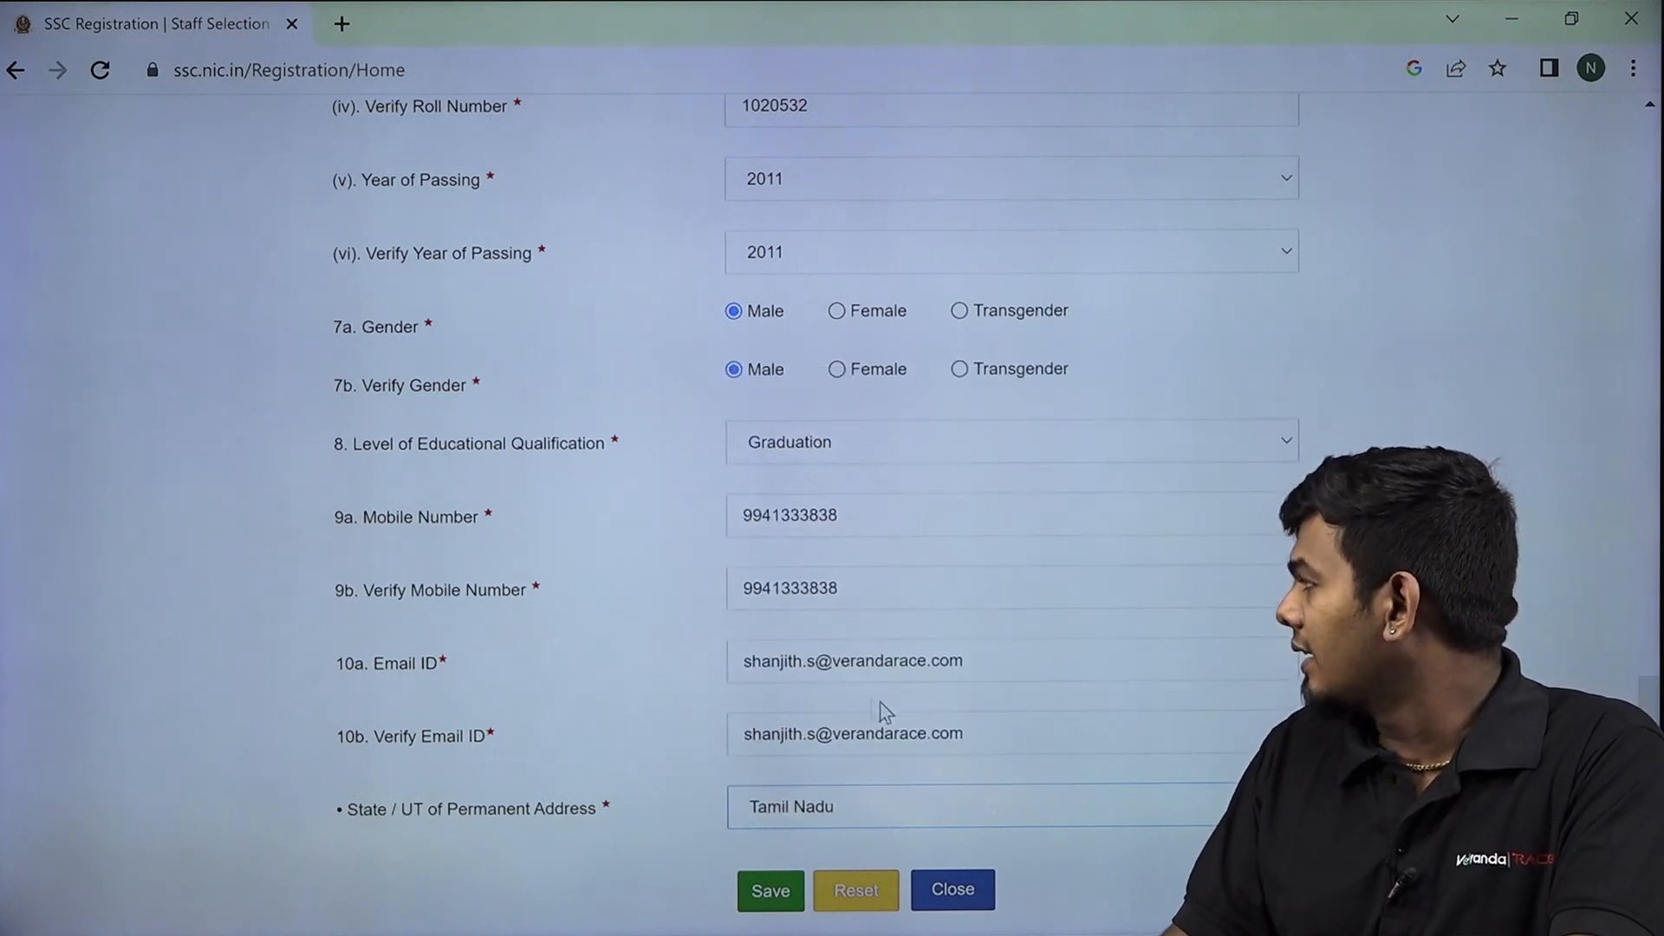
scroll(777, 622, up, 3)
scroll(780, 646, down, 5)
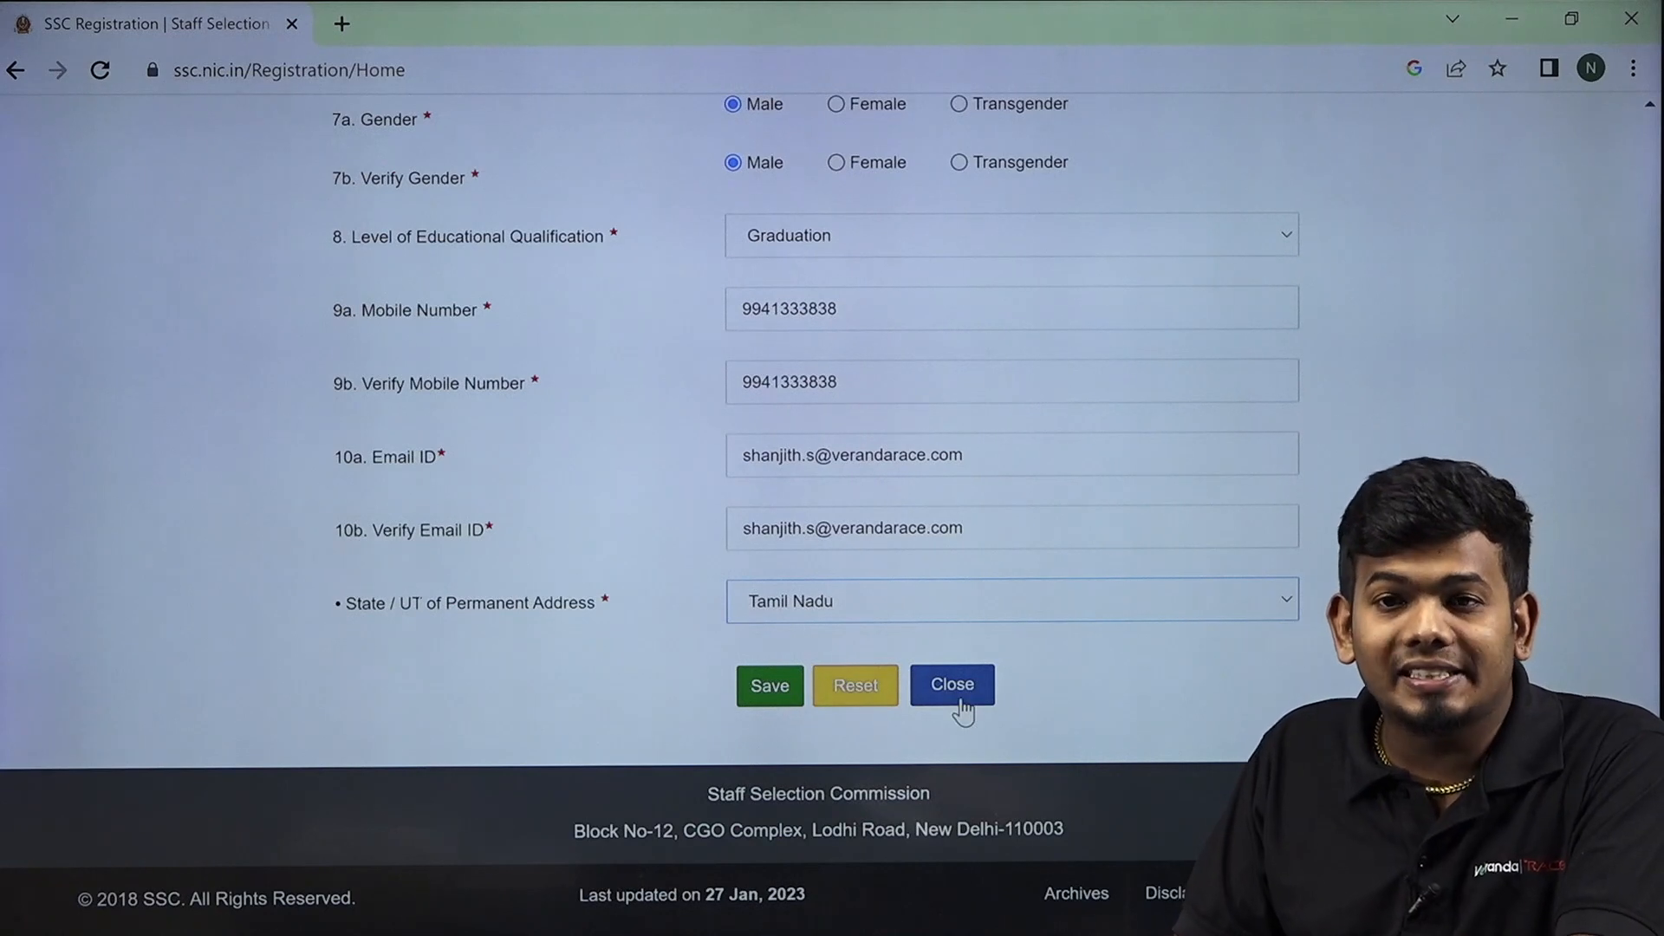
Save the Basic Details and confirm the mobile number and e-mail are correct.
click(770, 688)
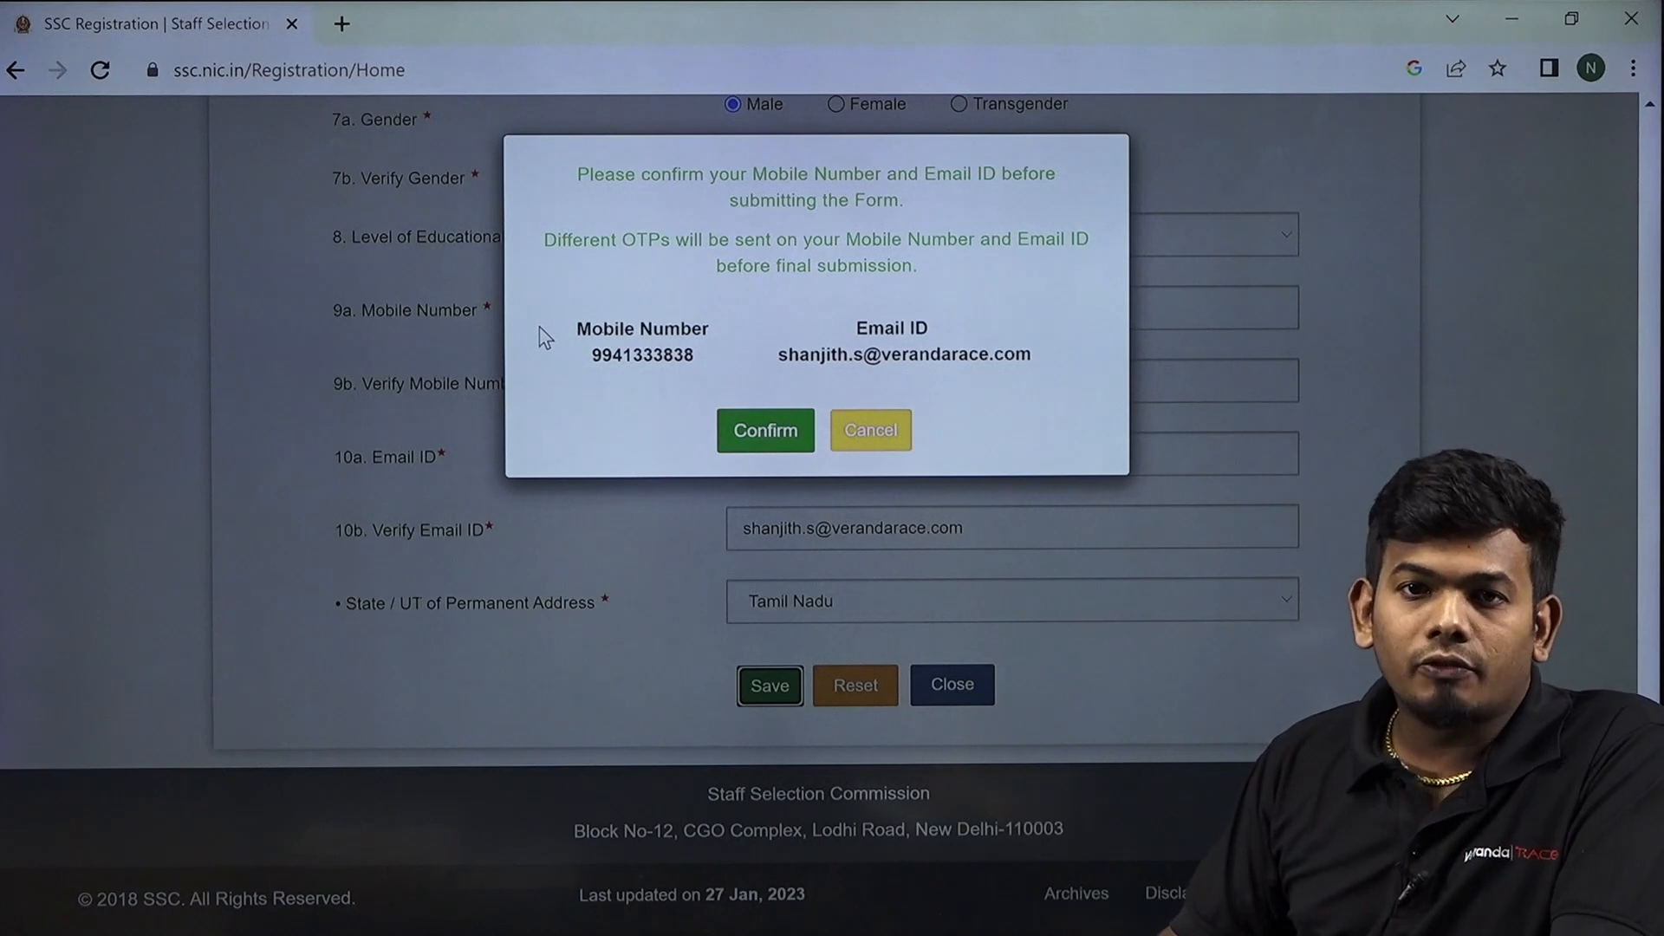
click(741, 444)
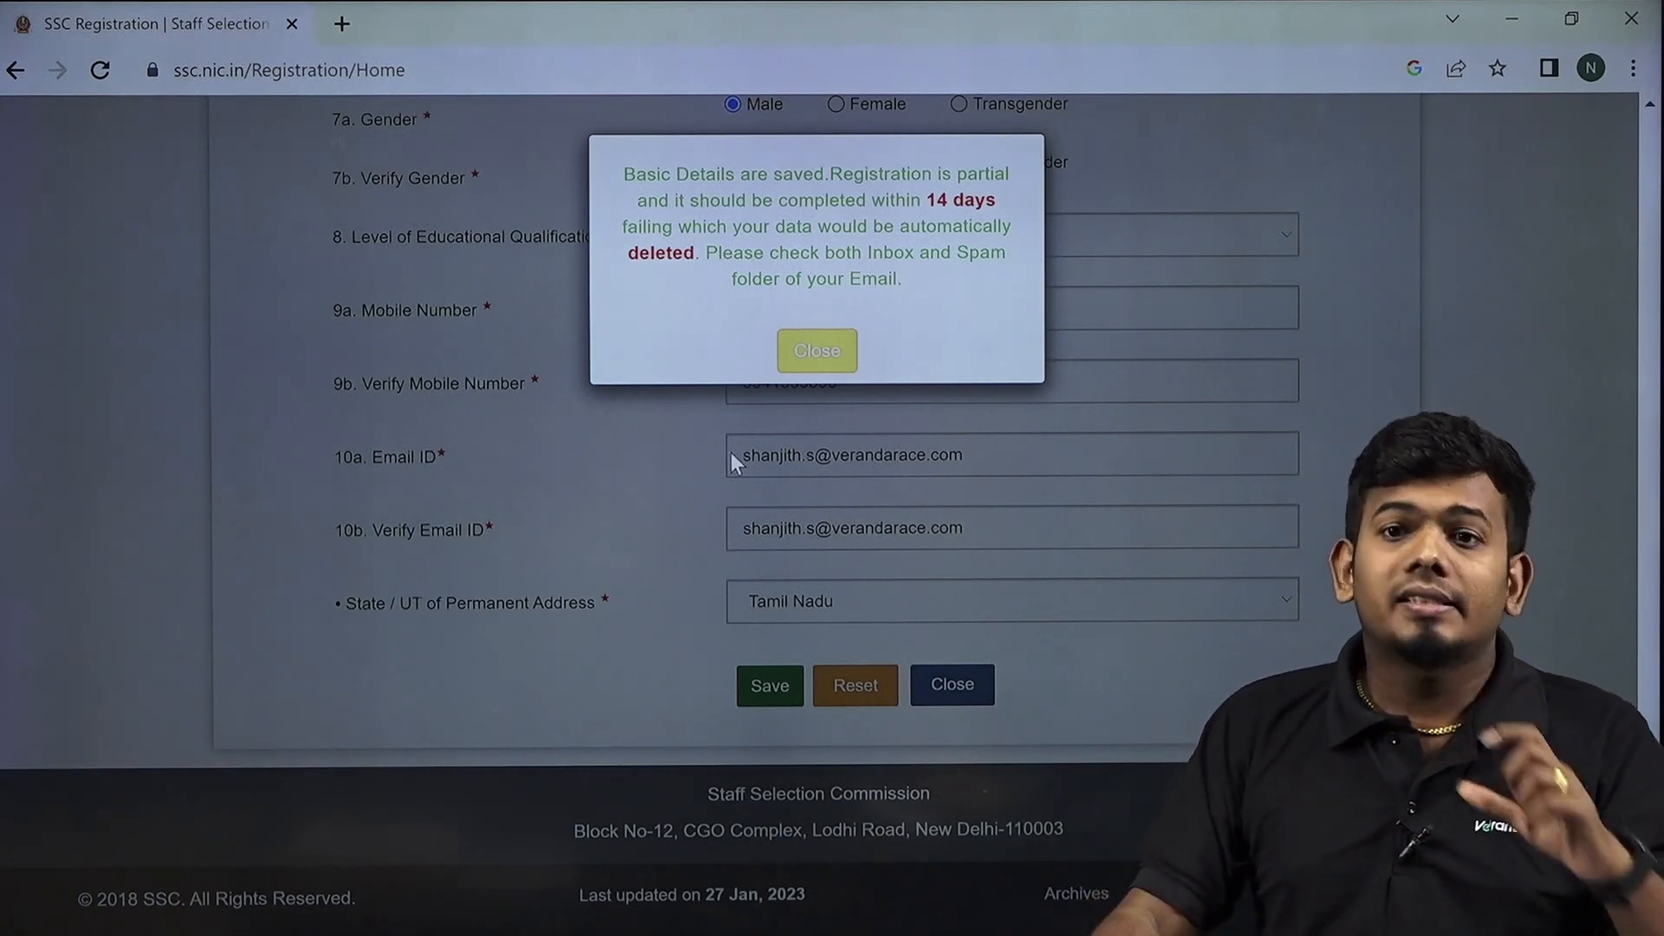
Close the 'Basic Details are saved' notice to reach the registration number page.
click(832, 371)
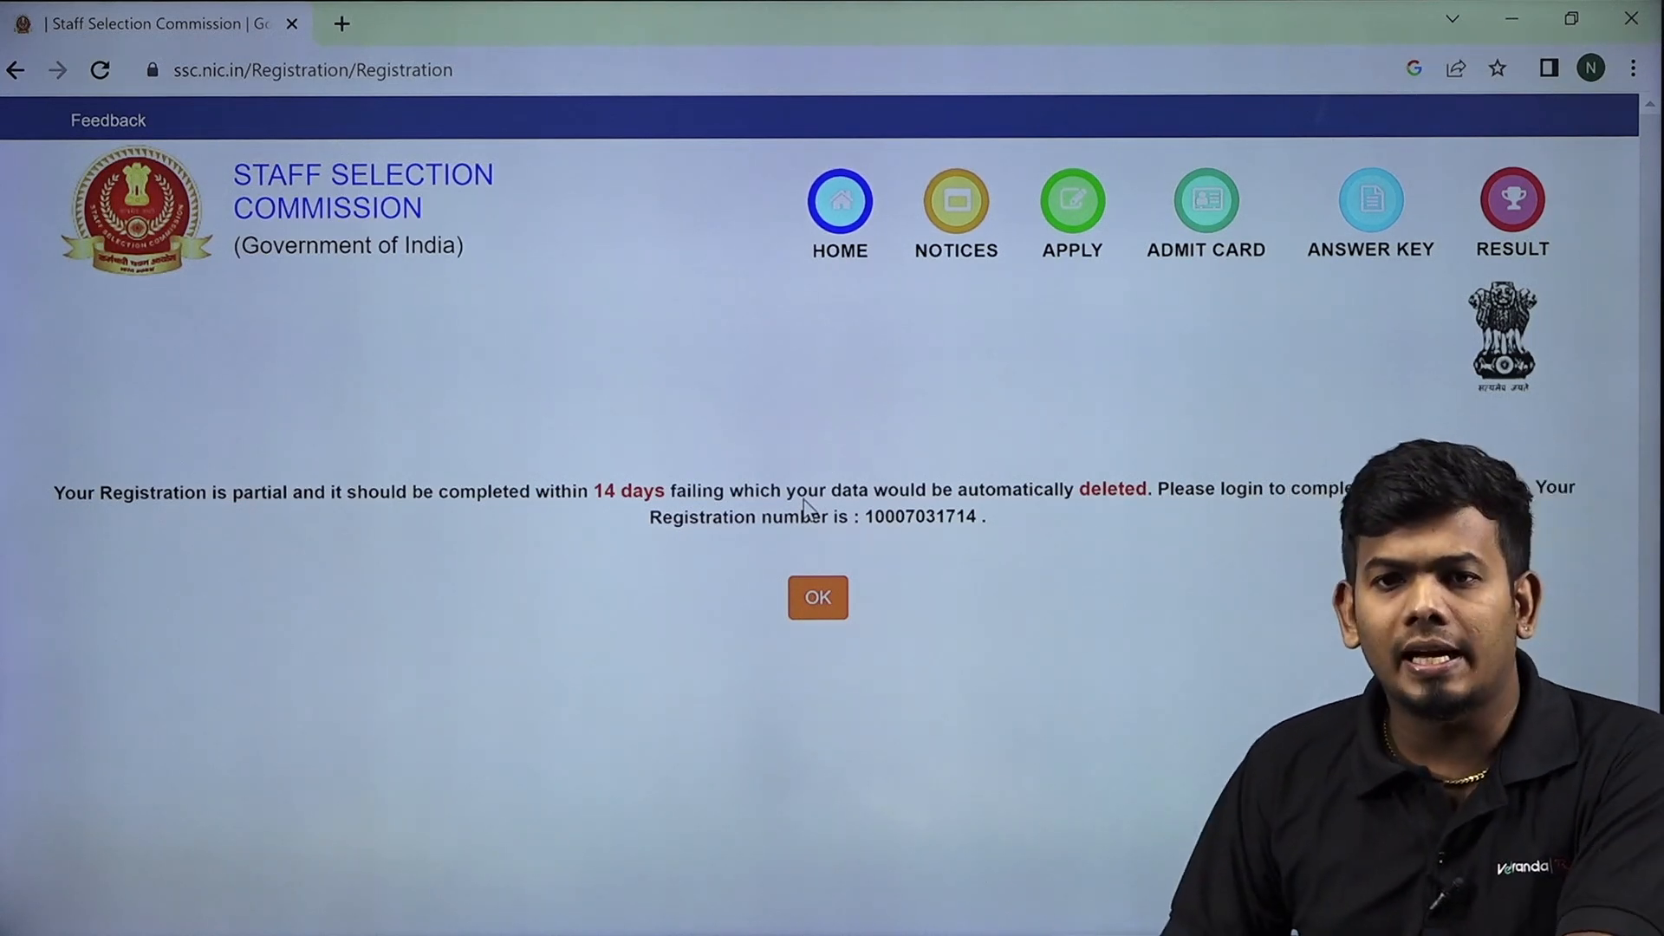
Return to the home page and log in with the pasted registration number, password and captcha.
click(818, 607)
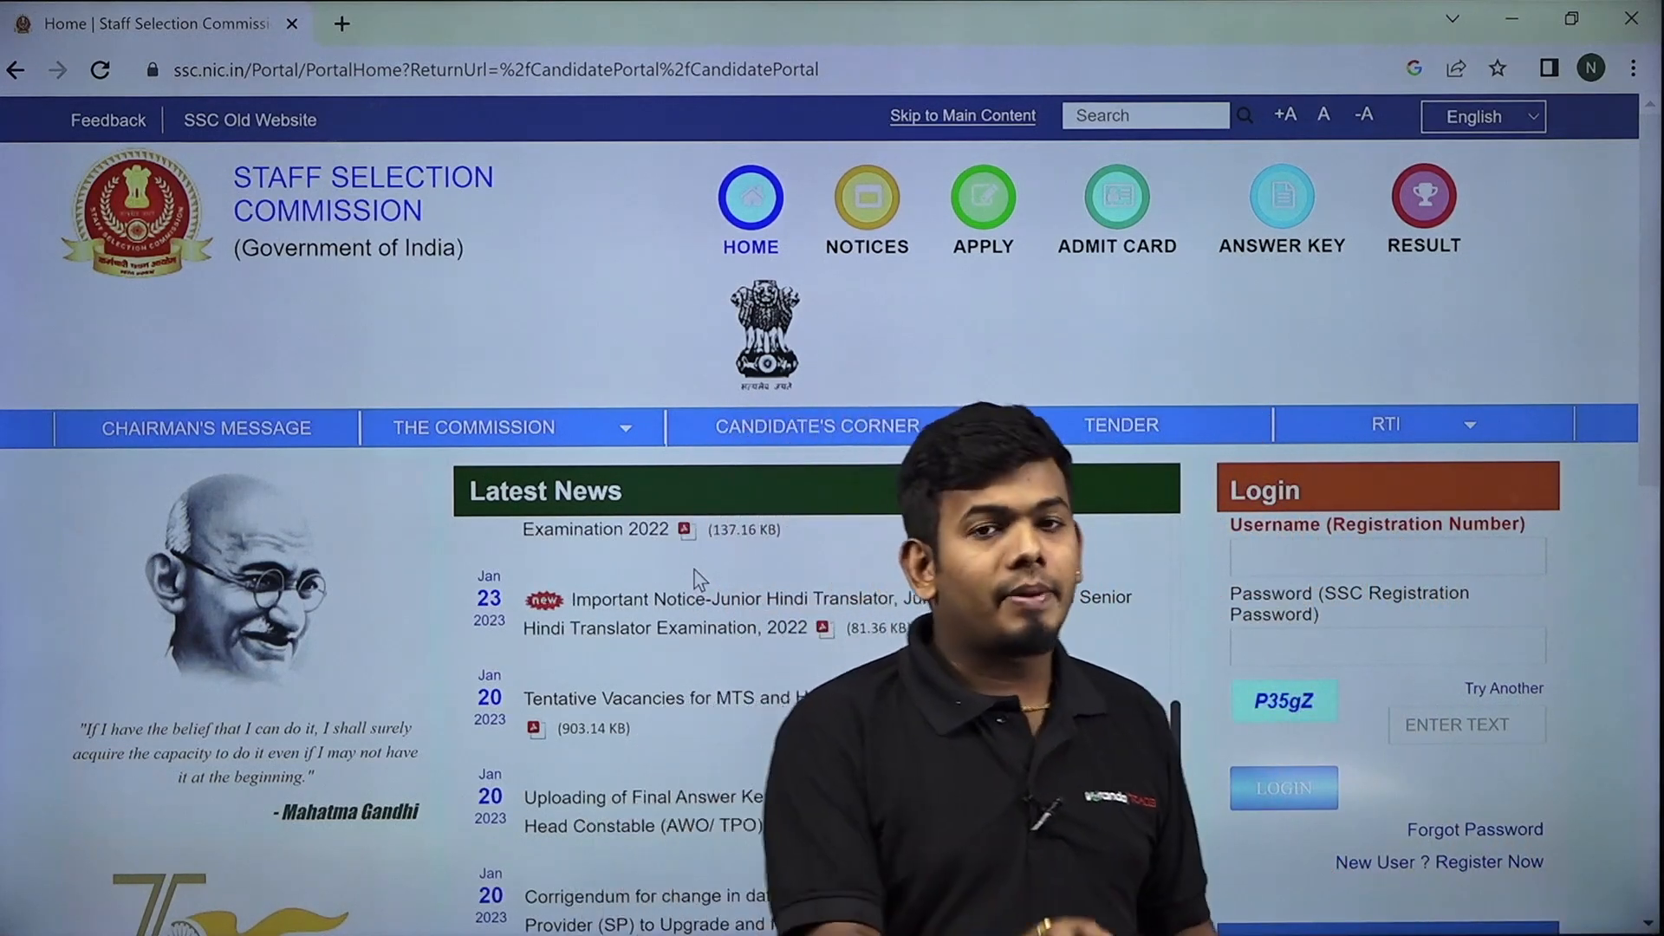
scroll(780, 559, down, 3)
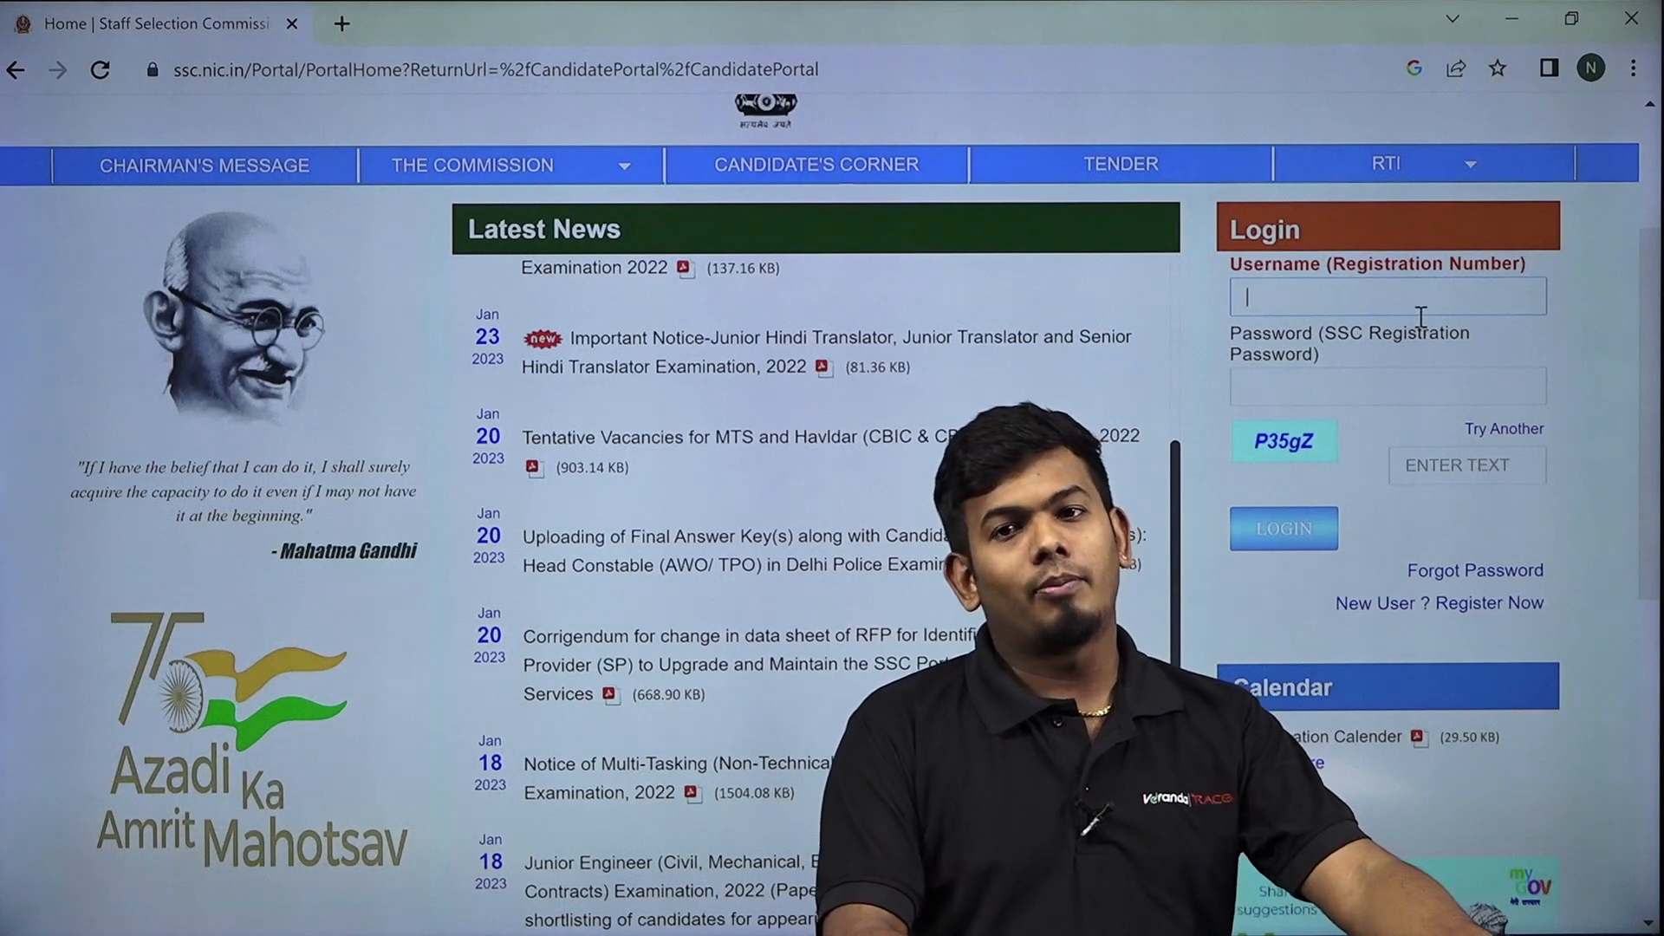
key(ctrl+v)
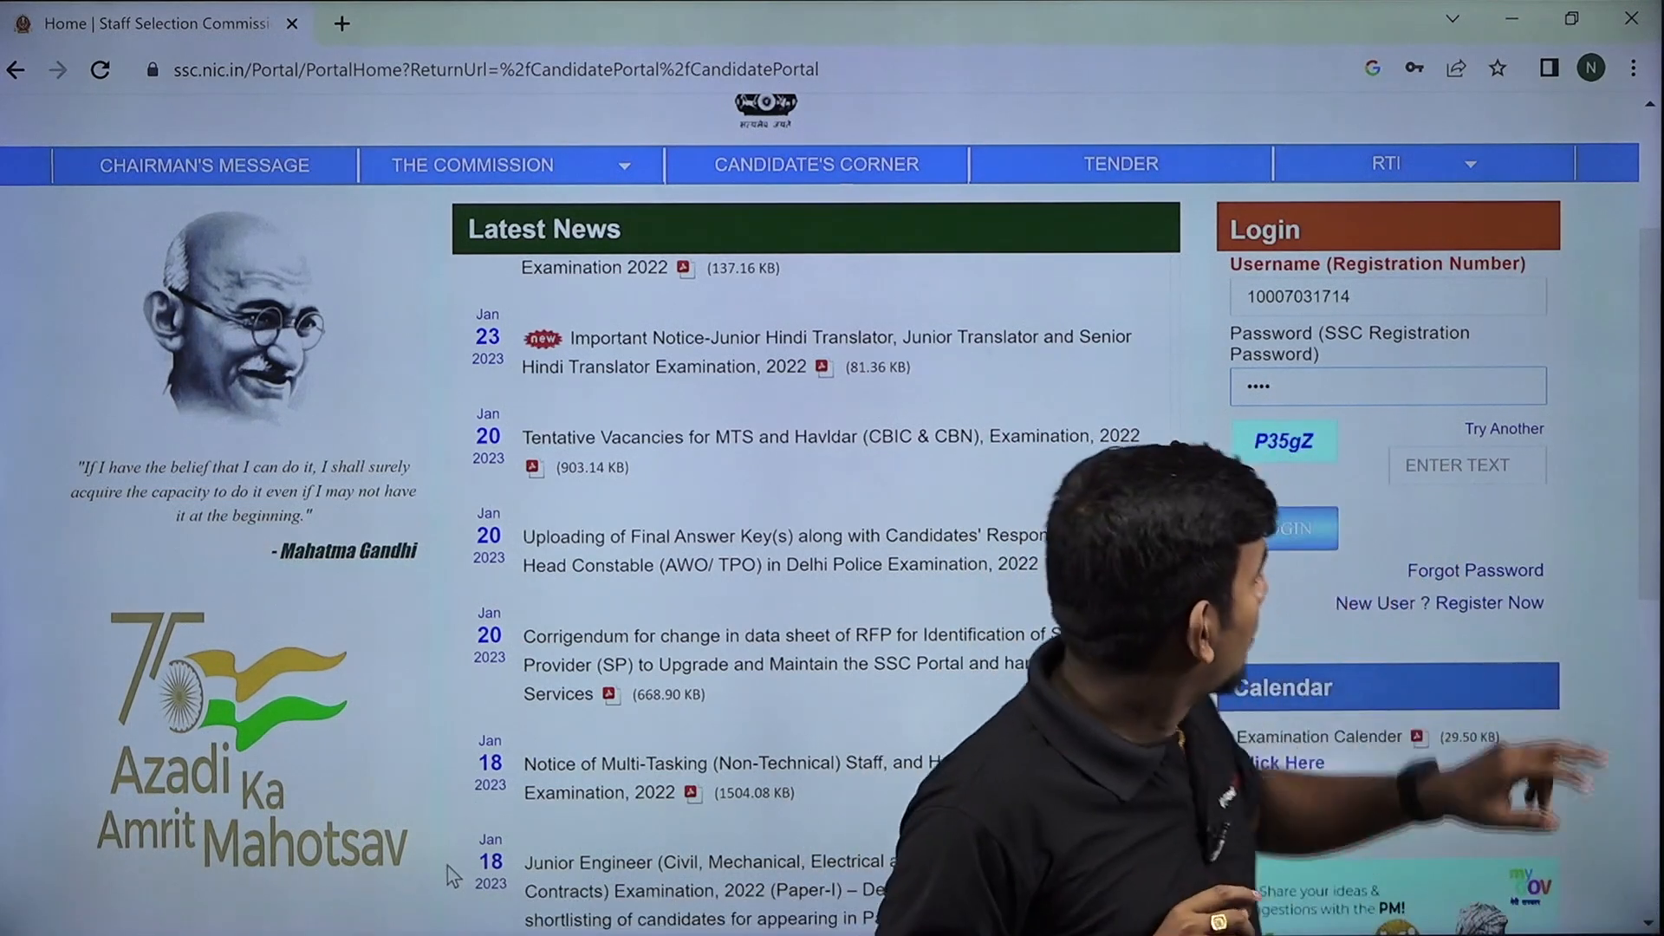
click(1465, 465)
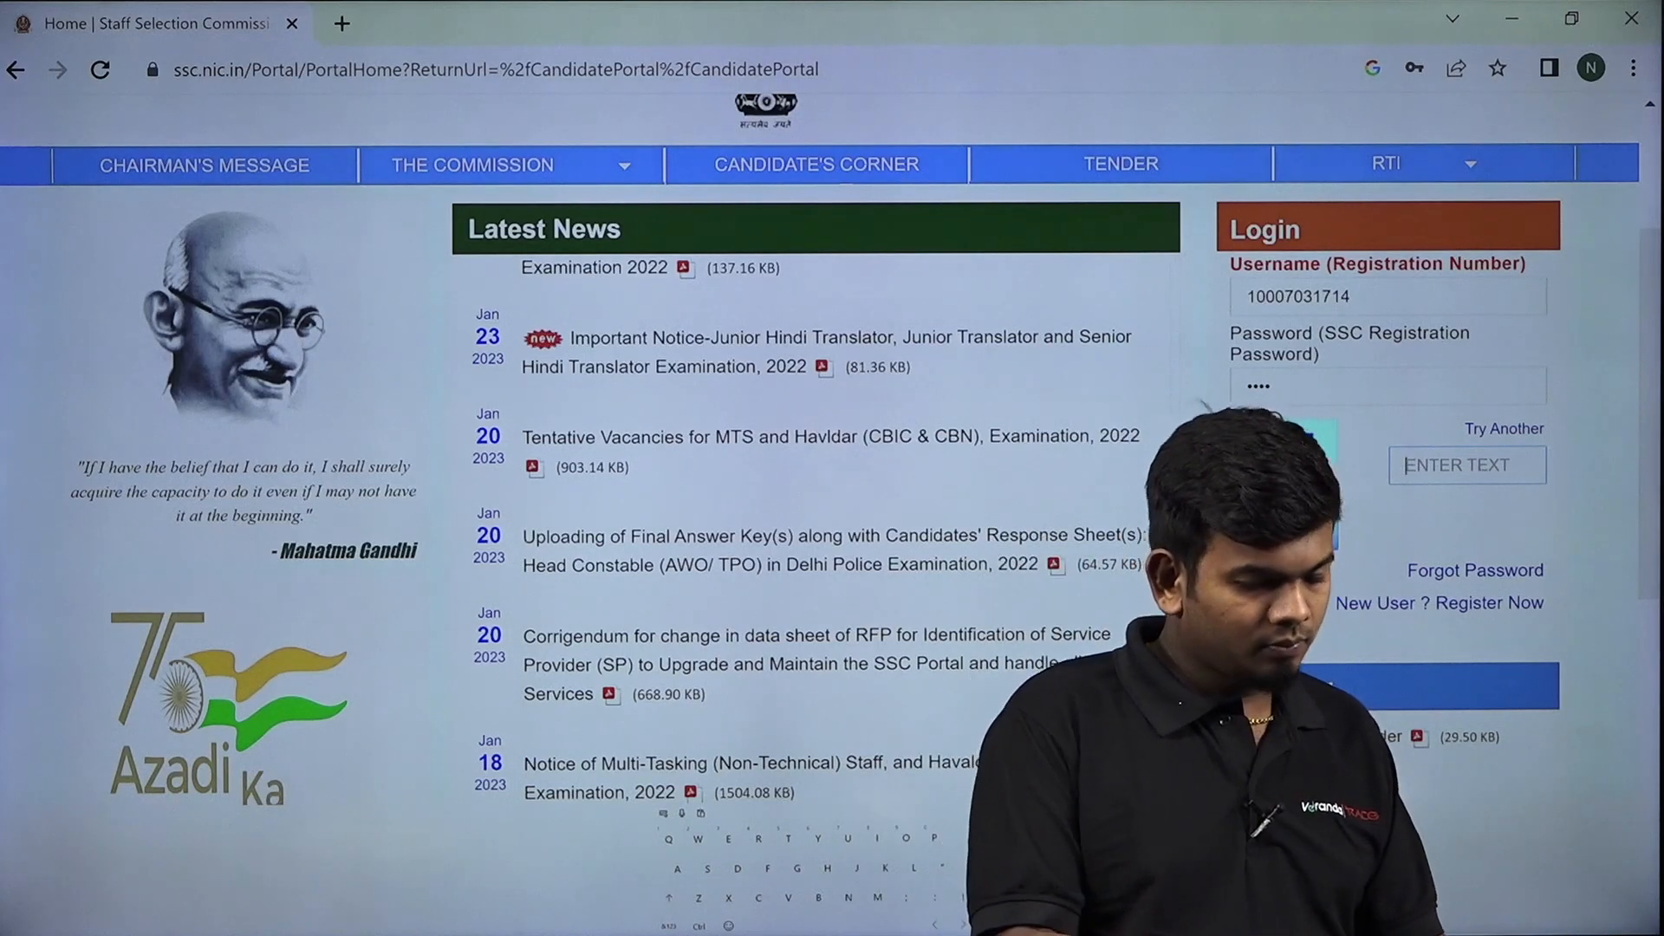
text(p)
key(BackSpace)
text(P)
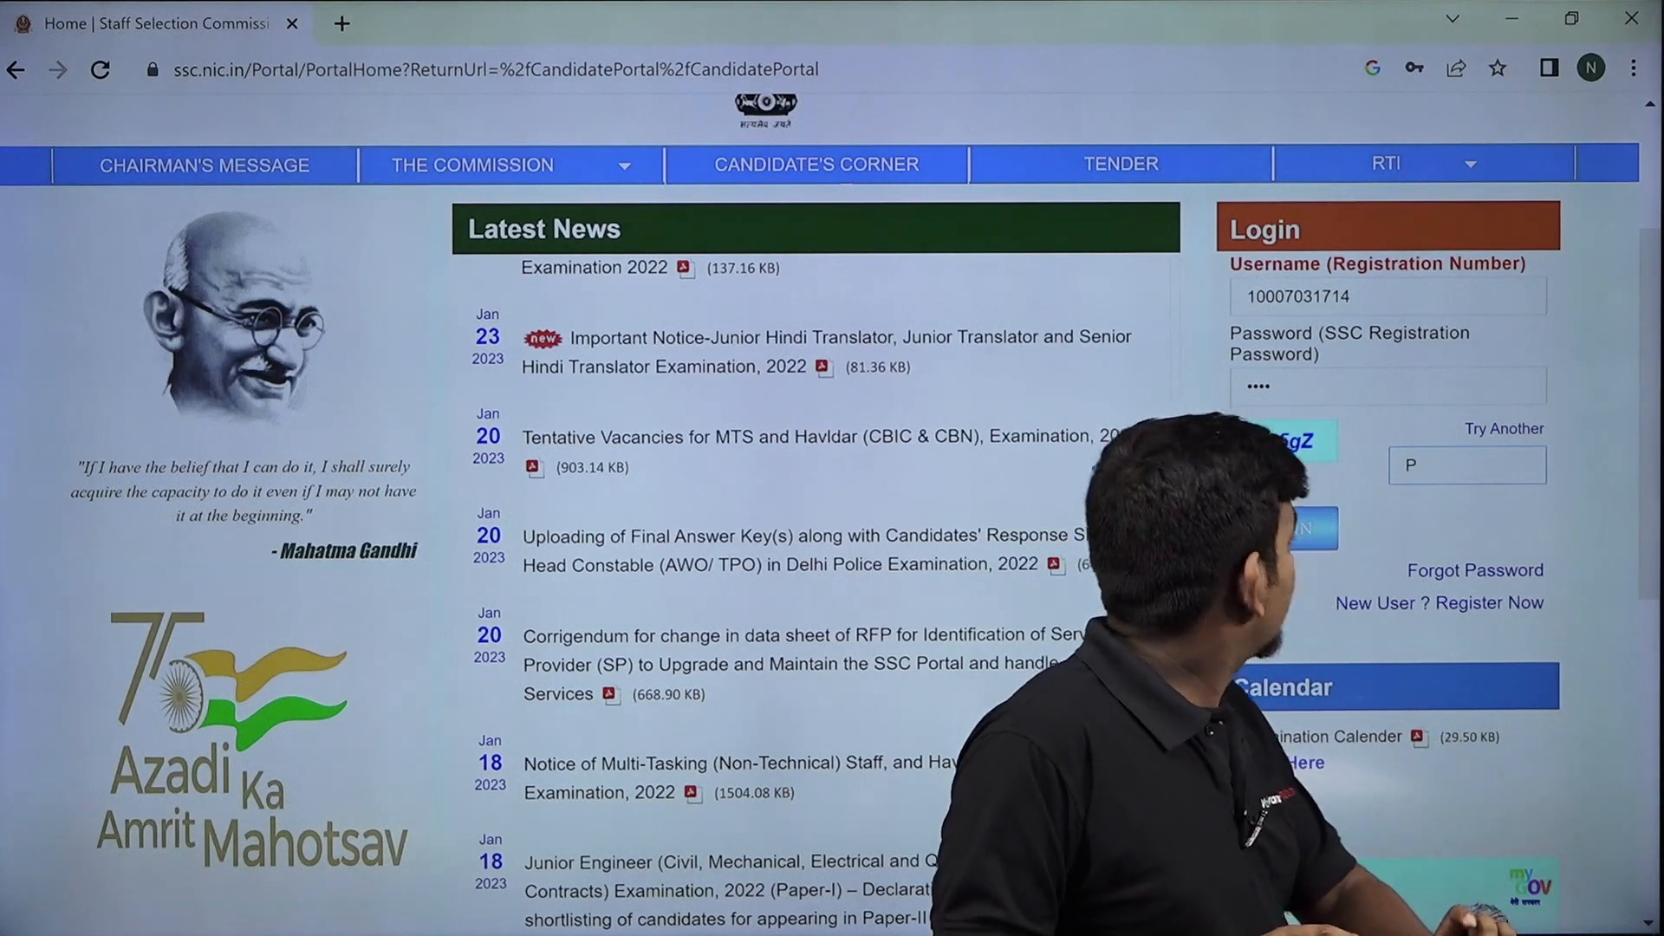
text(35gZ)
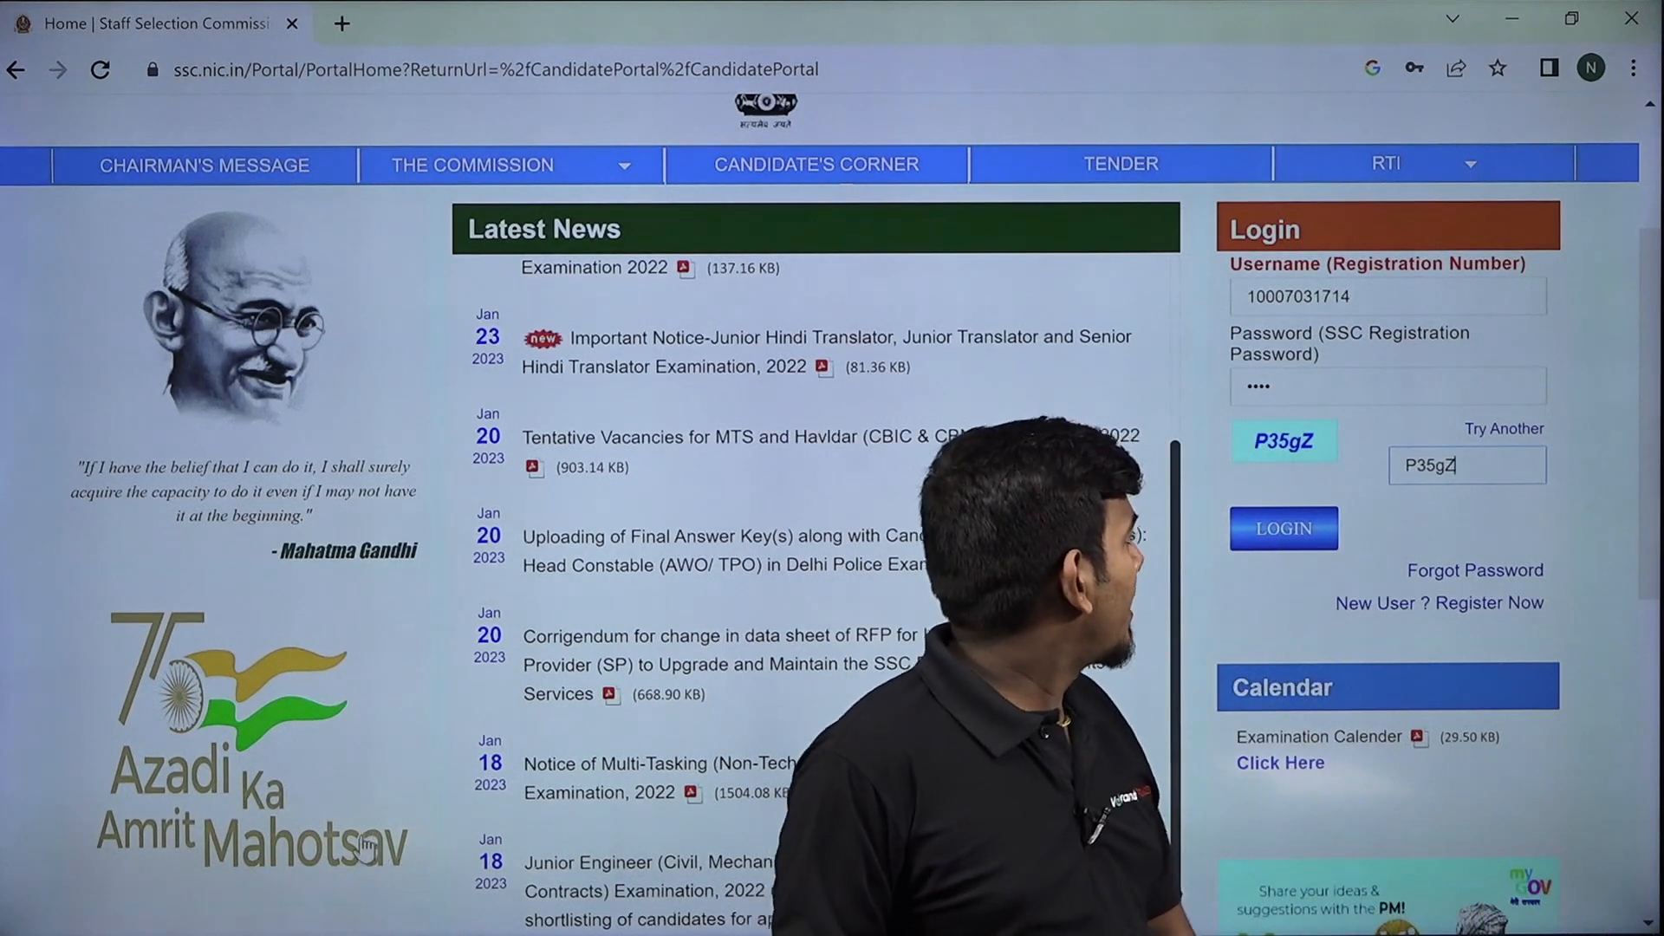
click(1285, 529)
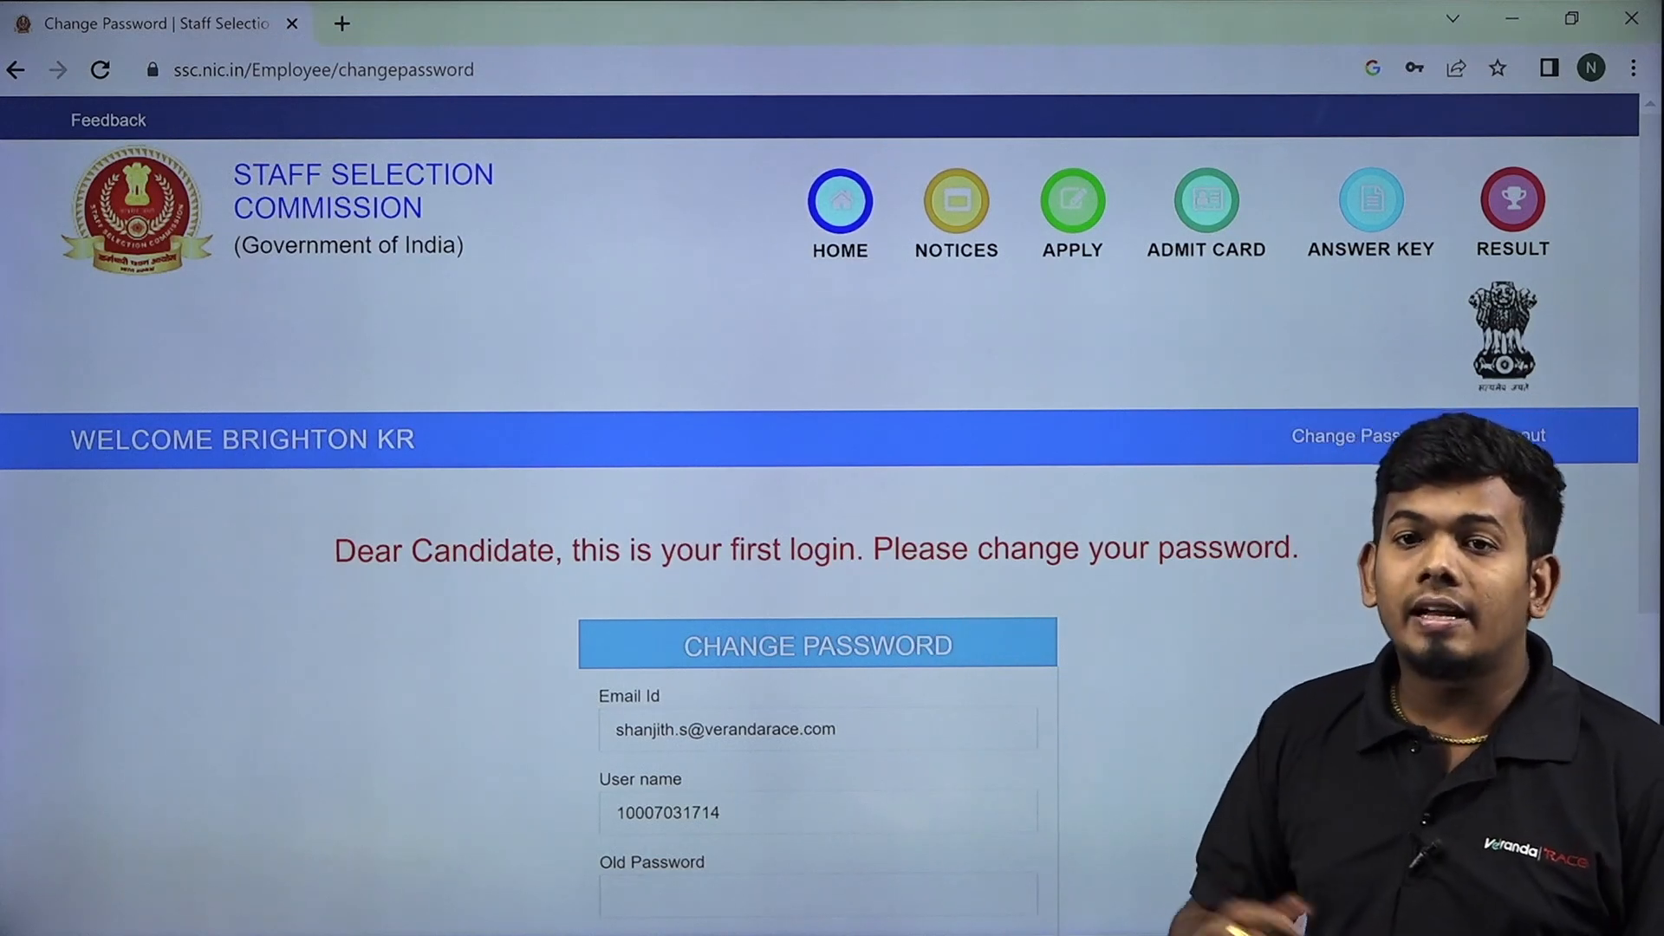
Scroll down the first-login Change Password page to the Old Password field.
mouse_move(735, 912)
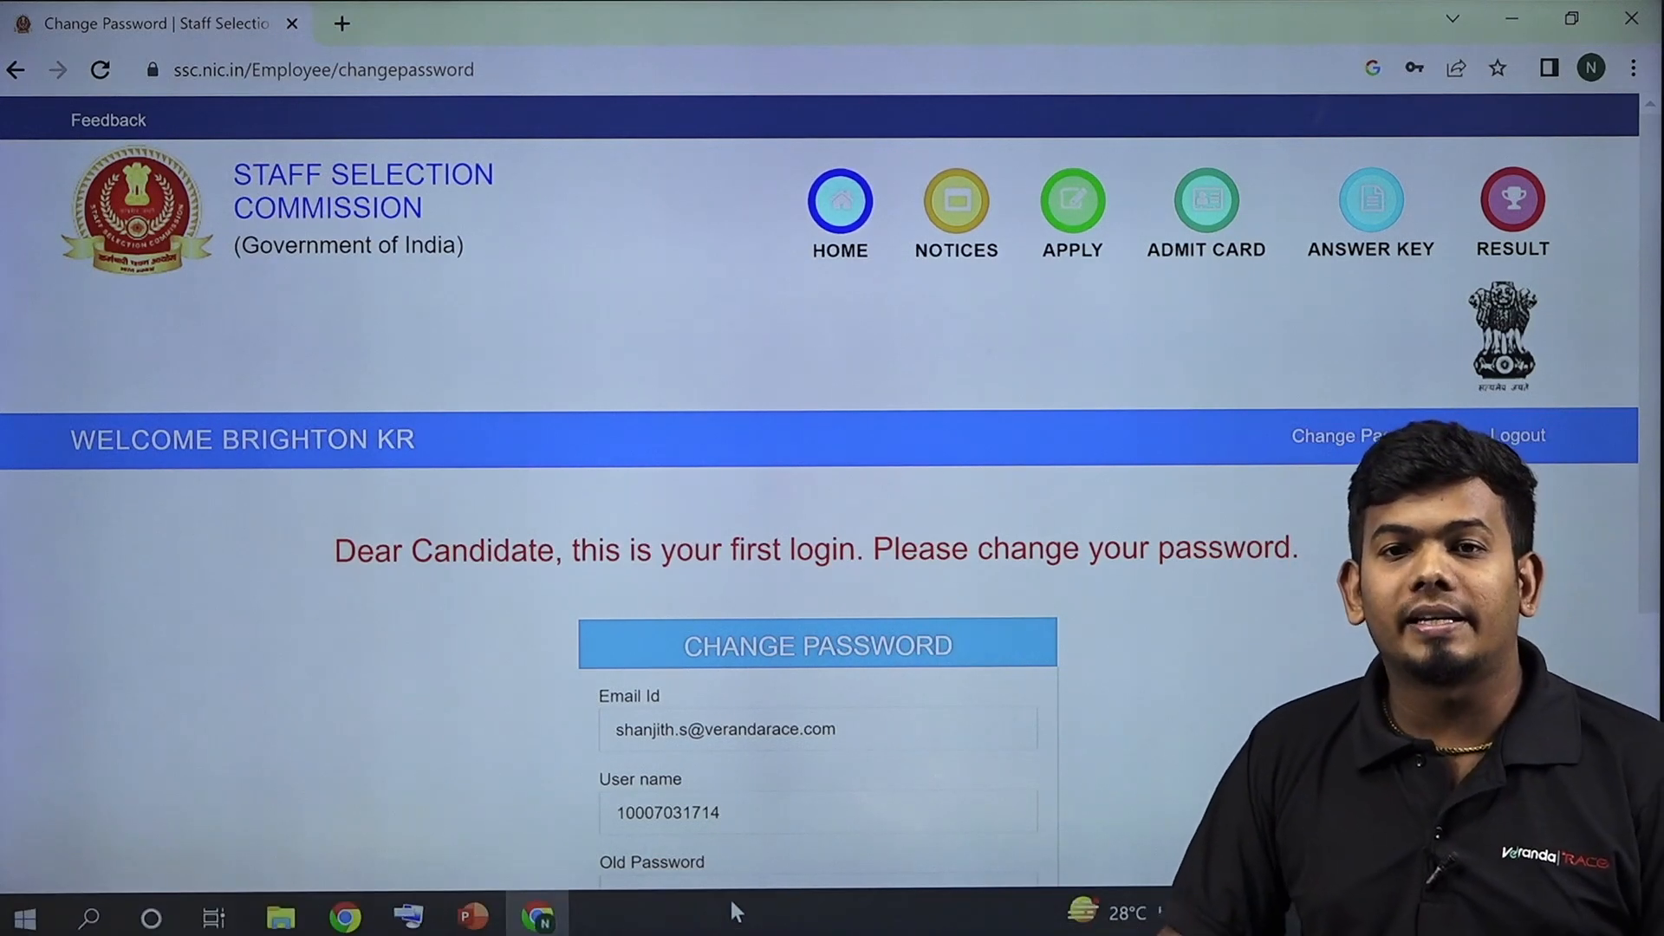
scroll(738, 744, down, 3)
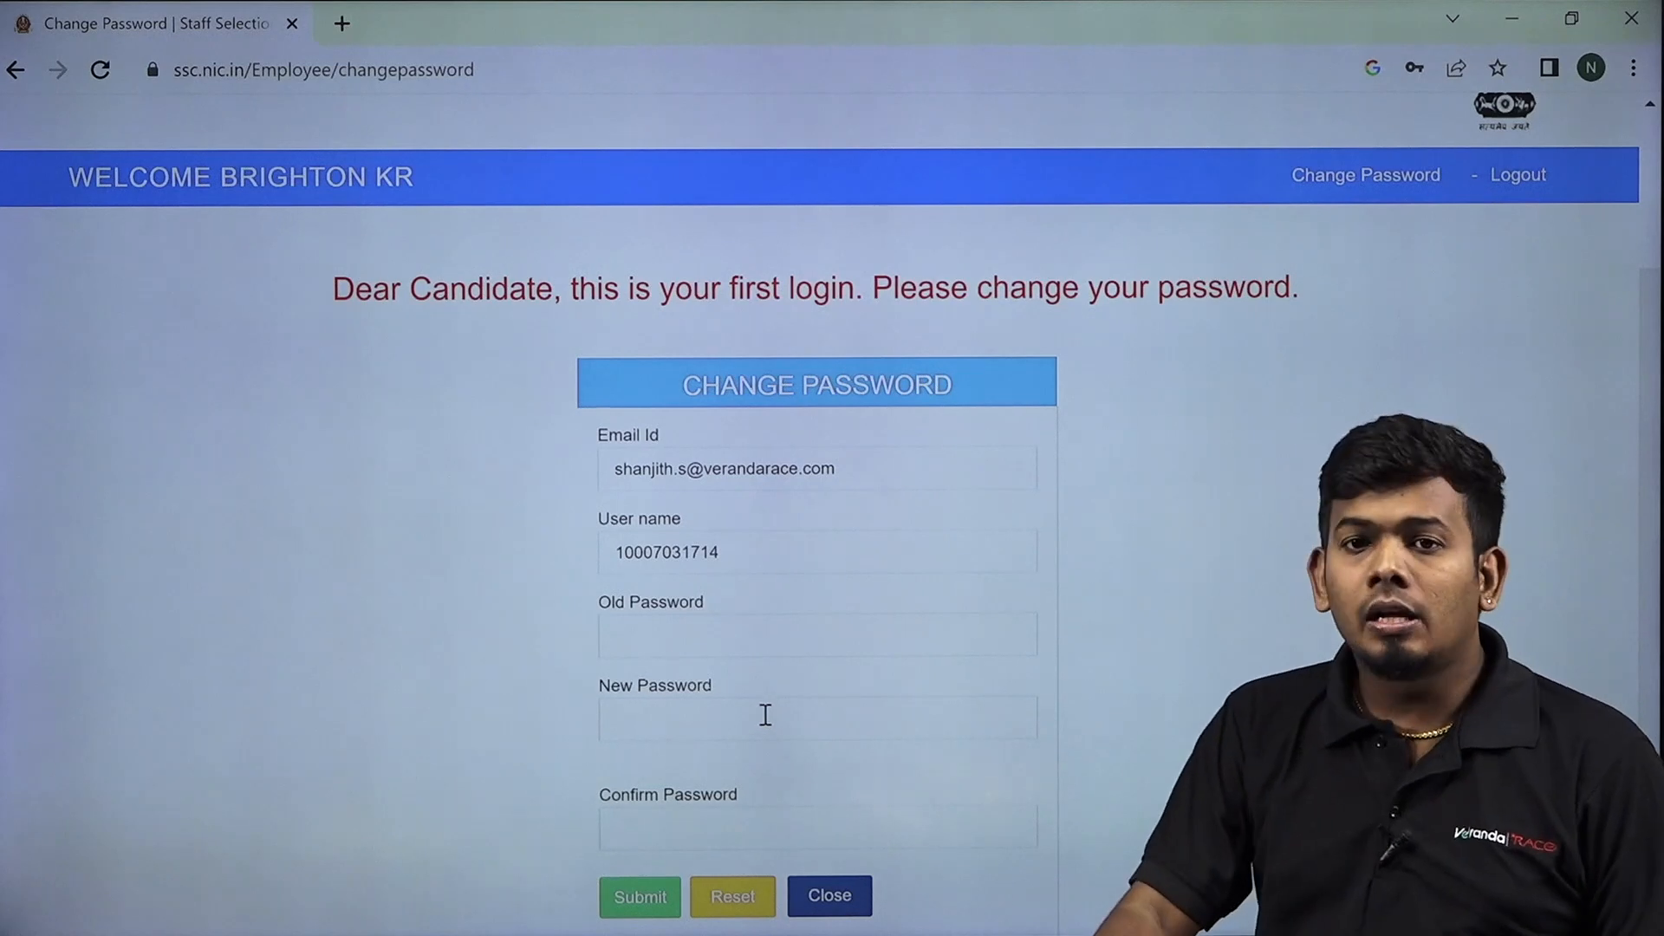
scroll(630, 669, down, 1)
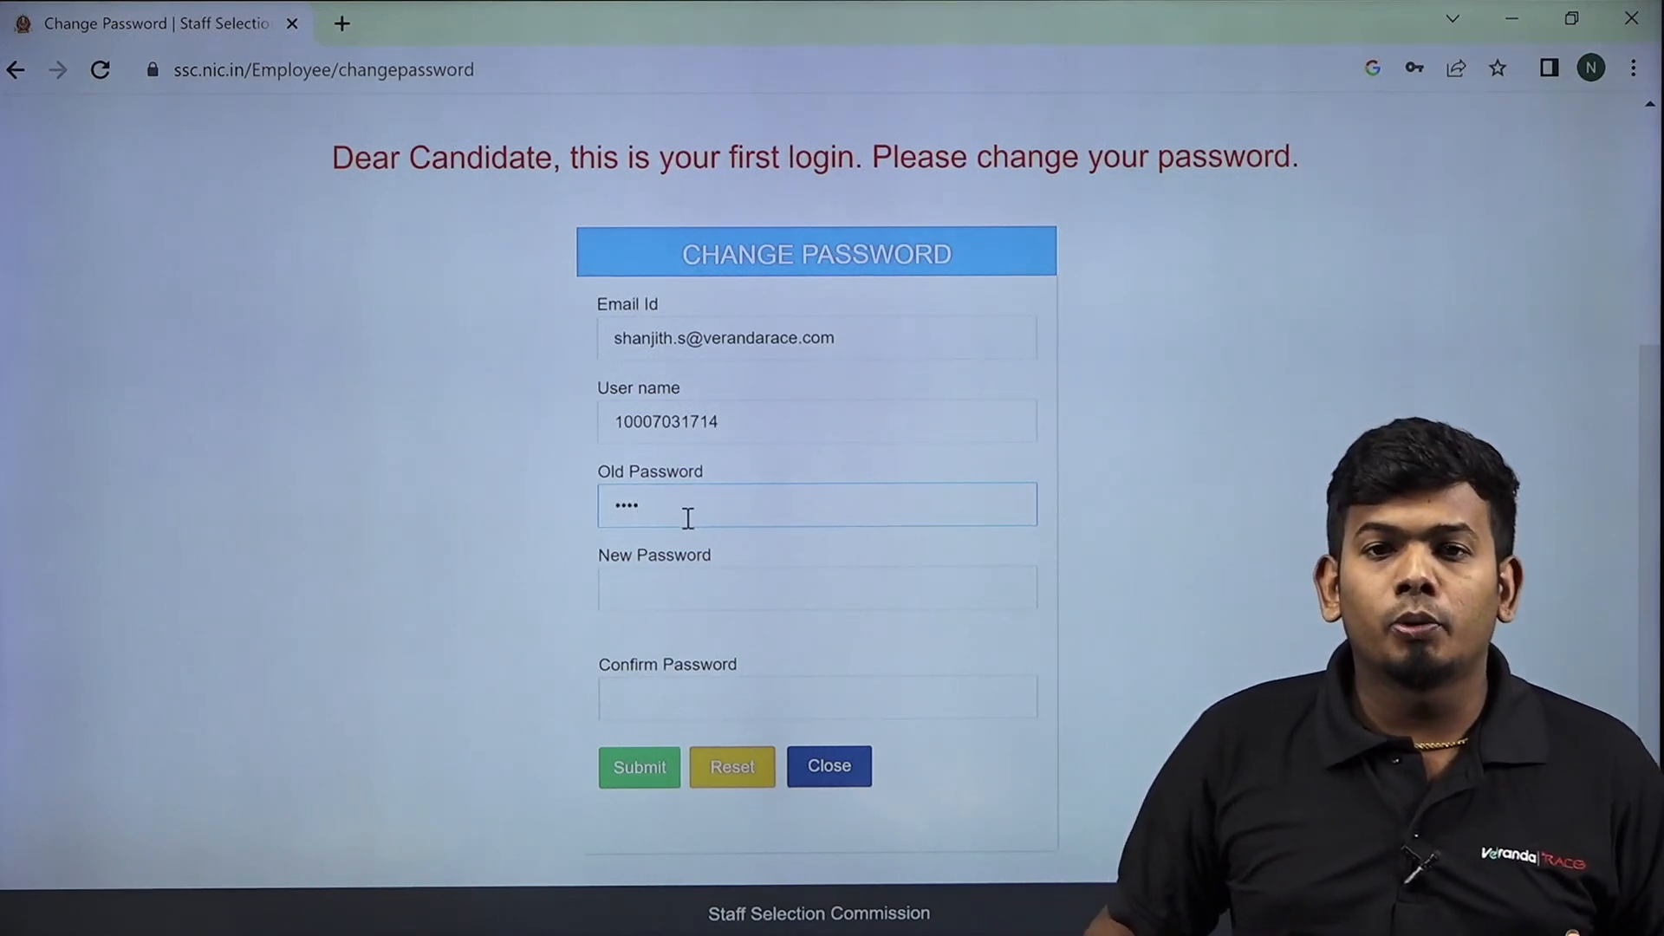
Enter a strong new password, retype it in Confirm Password, and submit the change.
click(646, 605)
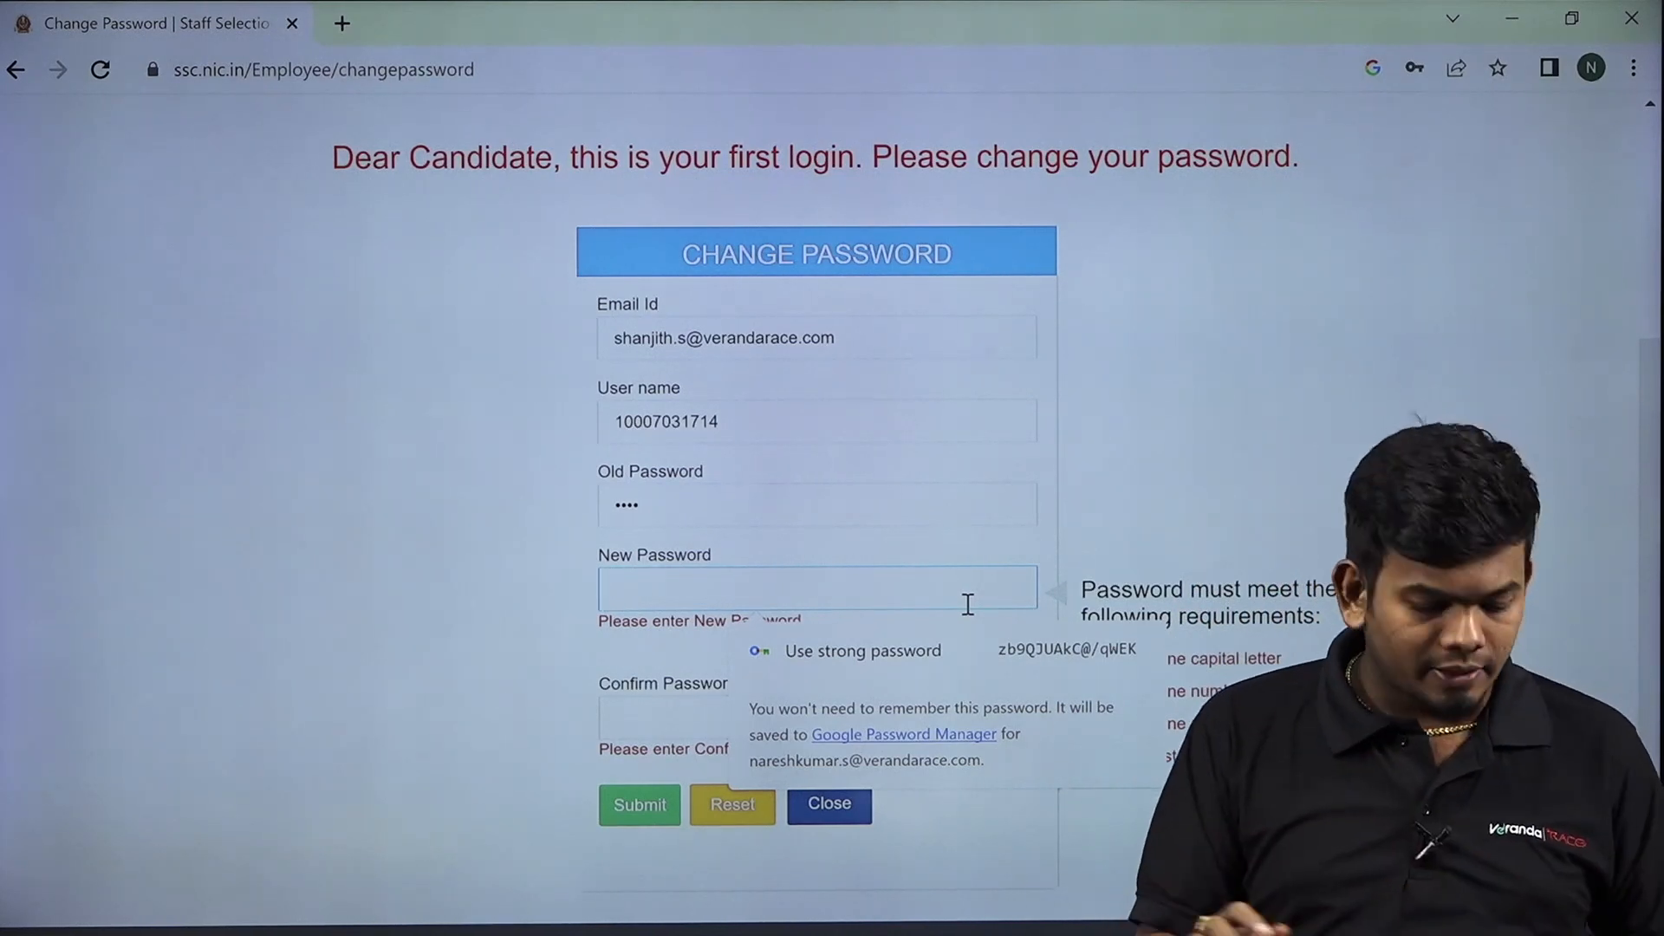
text(•)
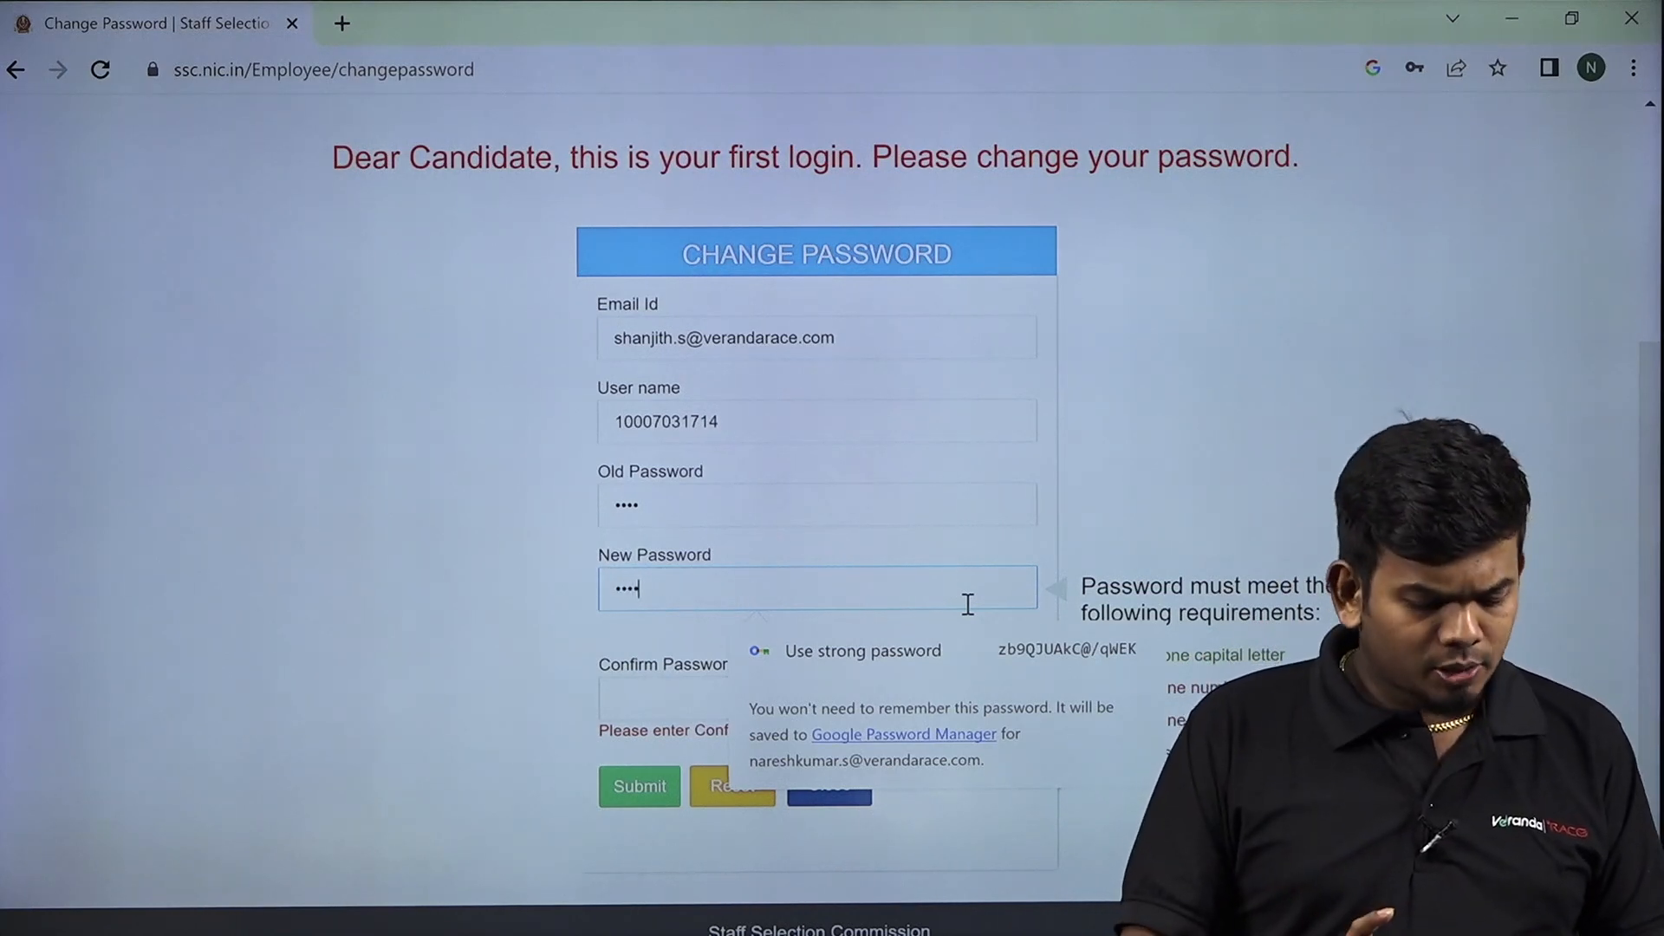
text(a)
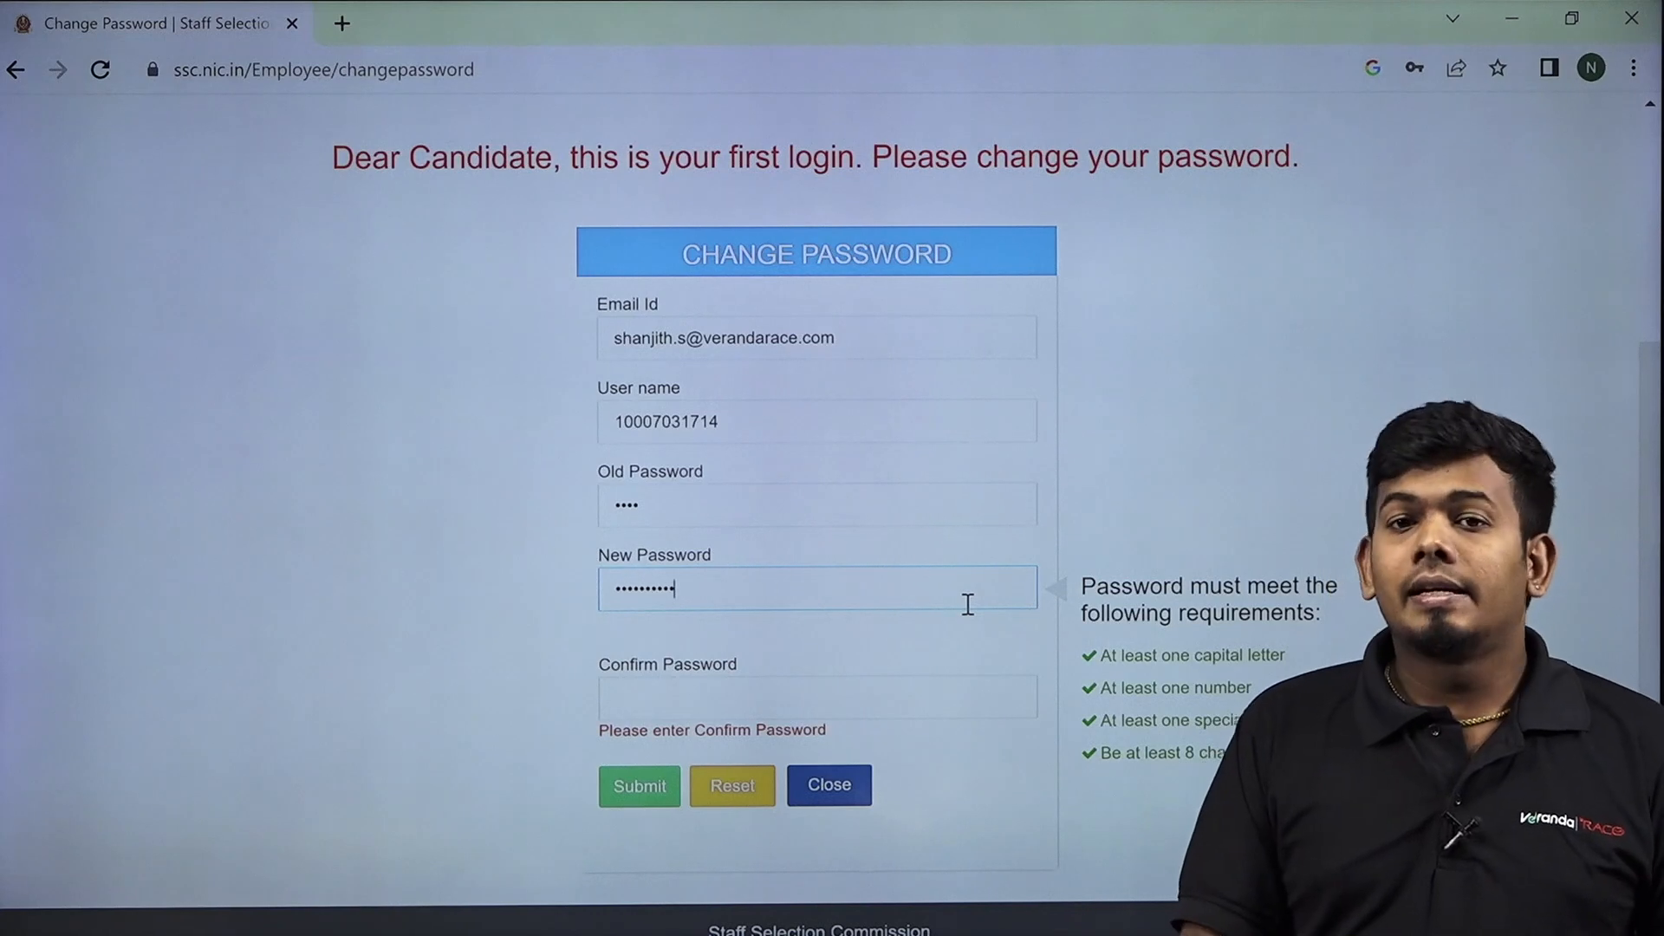
click(932, 696)
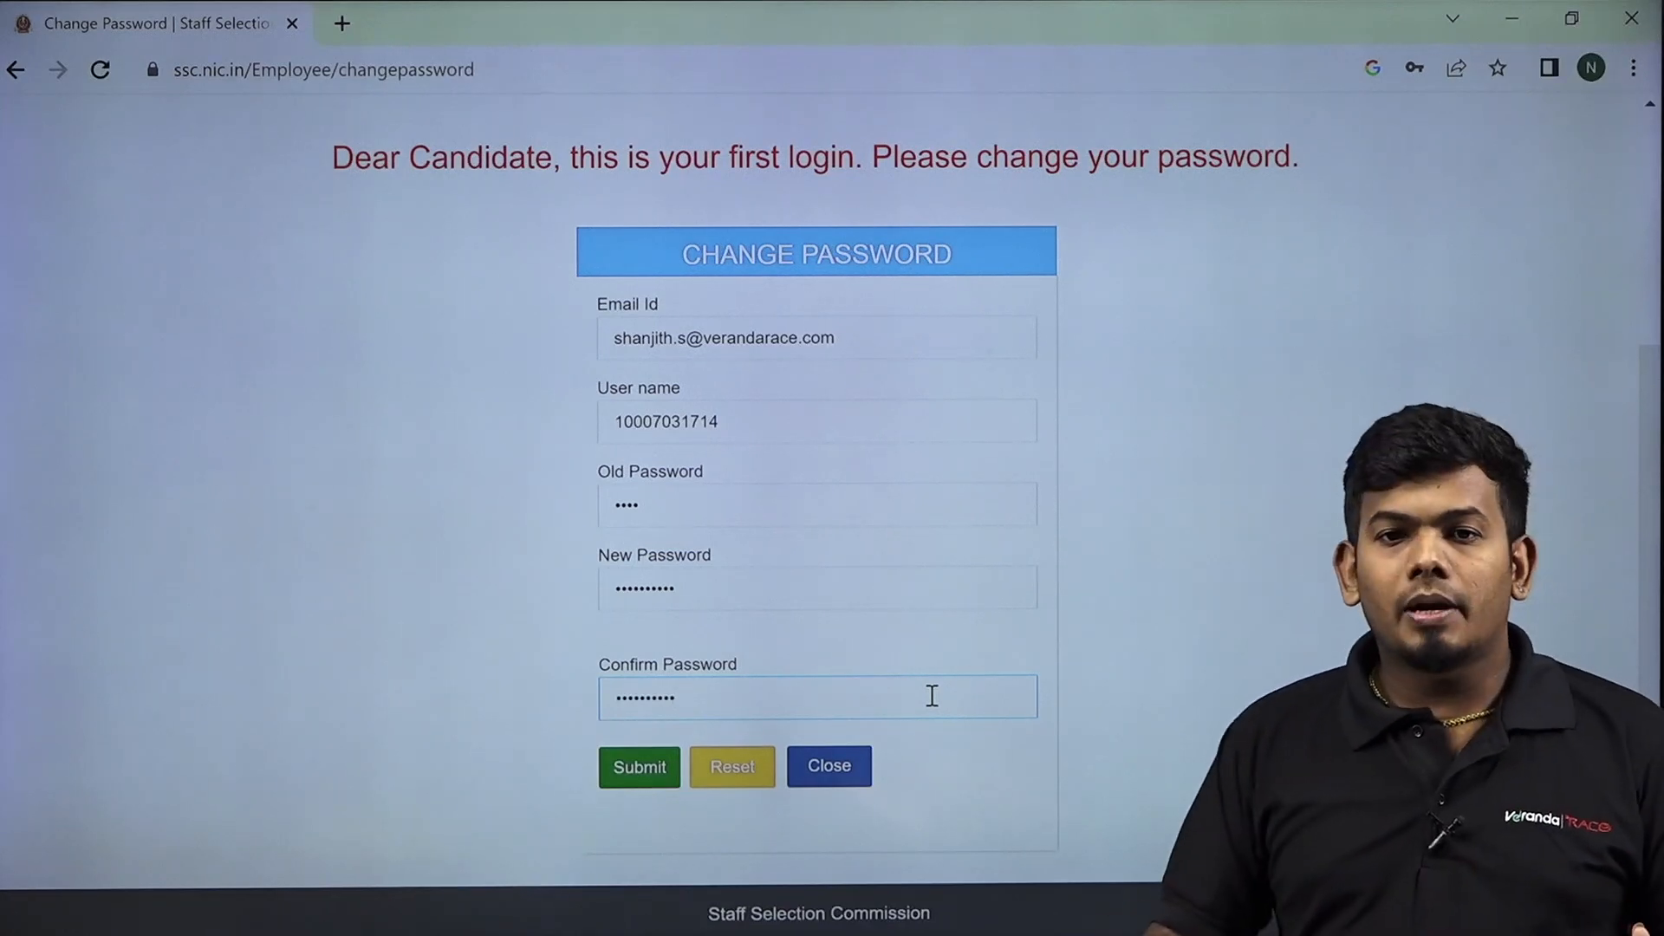
click(669, 782)
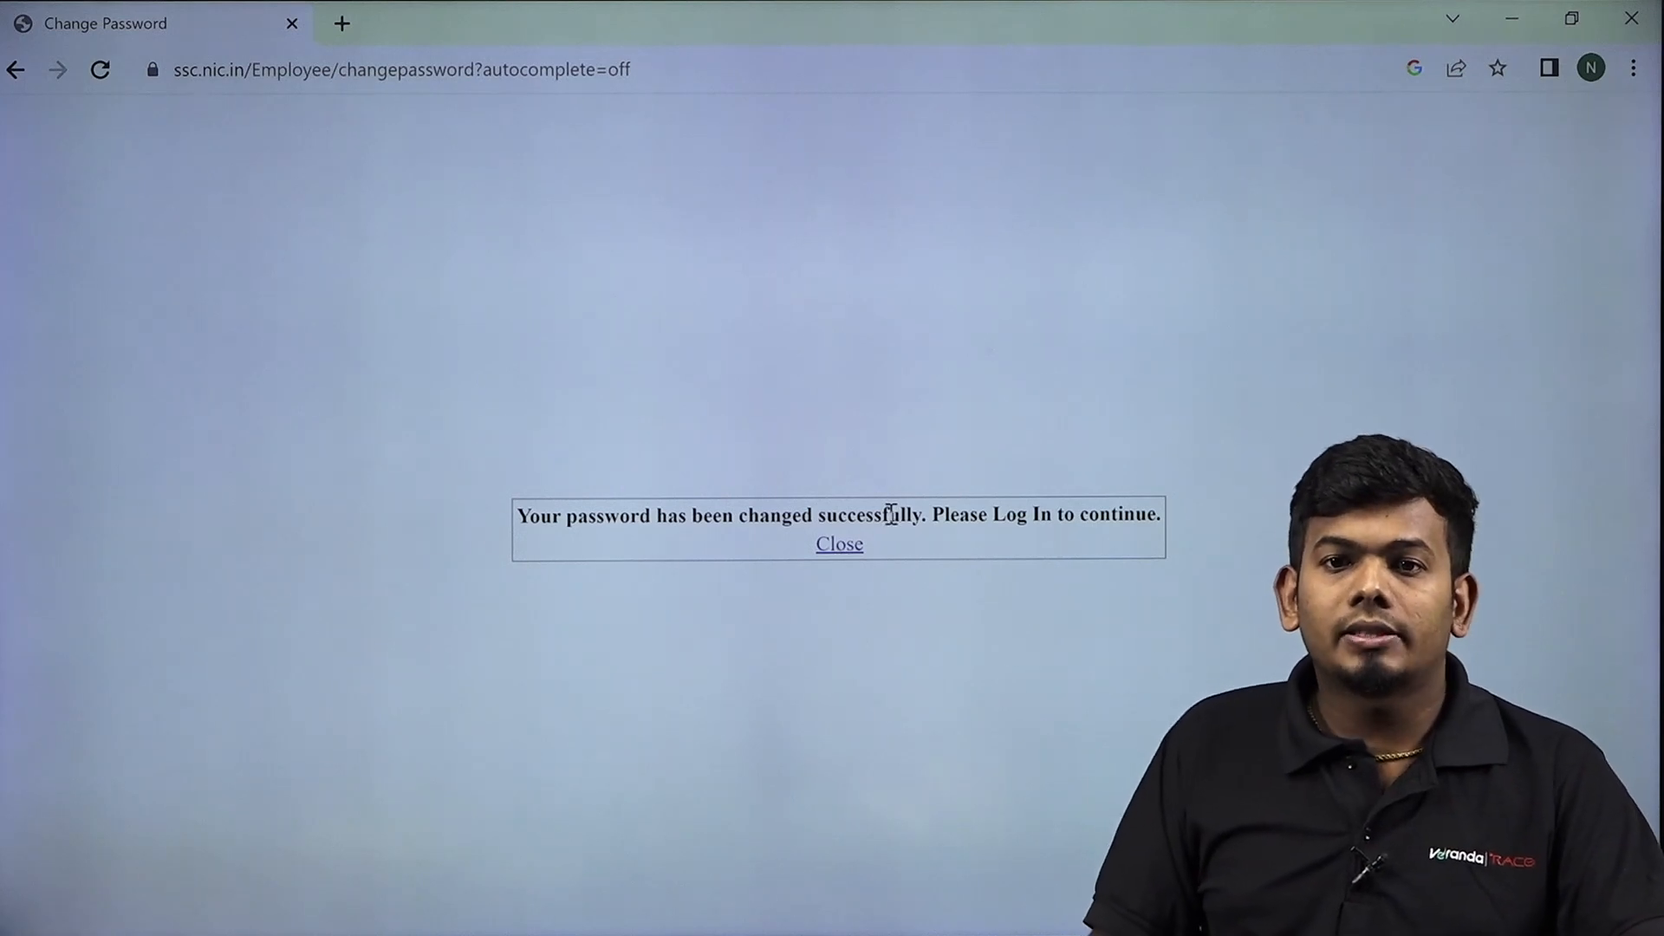
Go to the home page and log in with the registration number, new password and captcha.
click(846, 547)
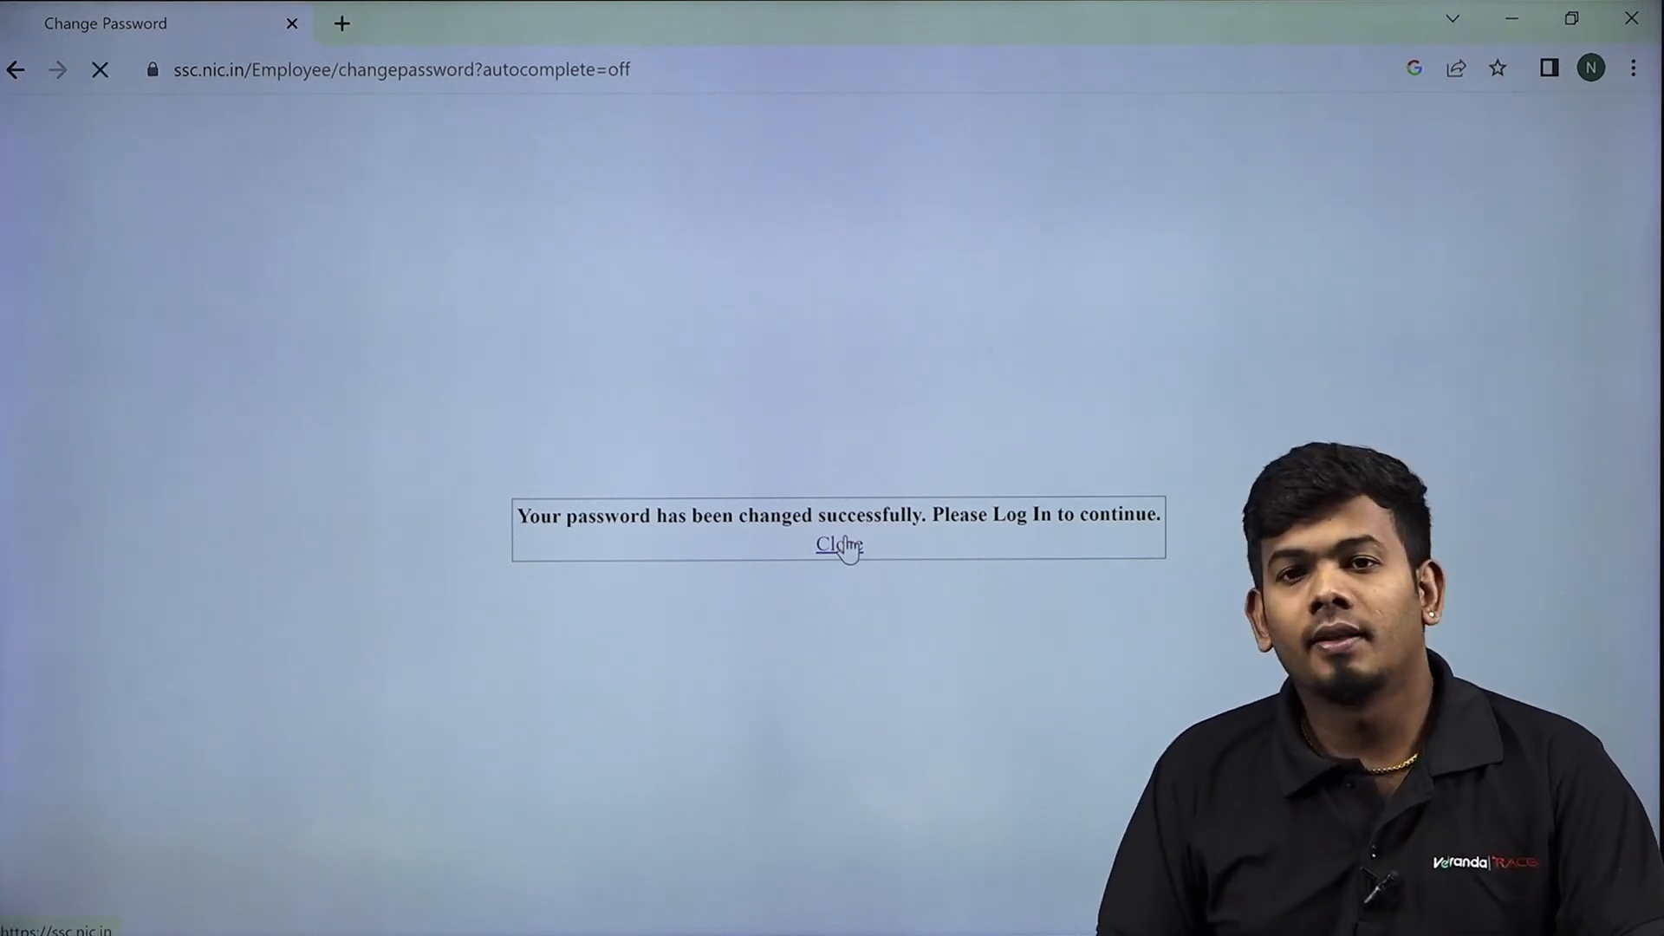
scroll(838, 567, down, 3)
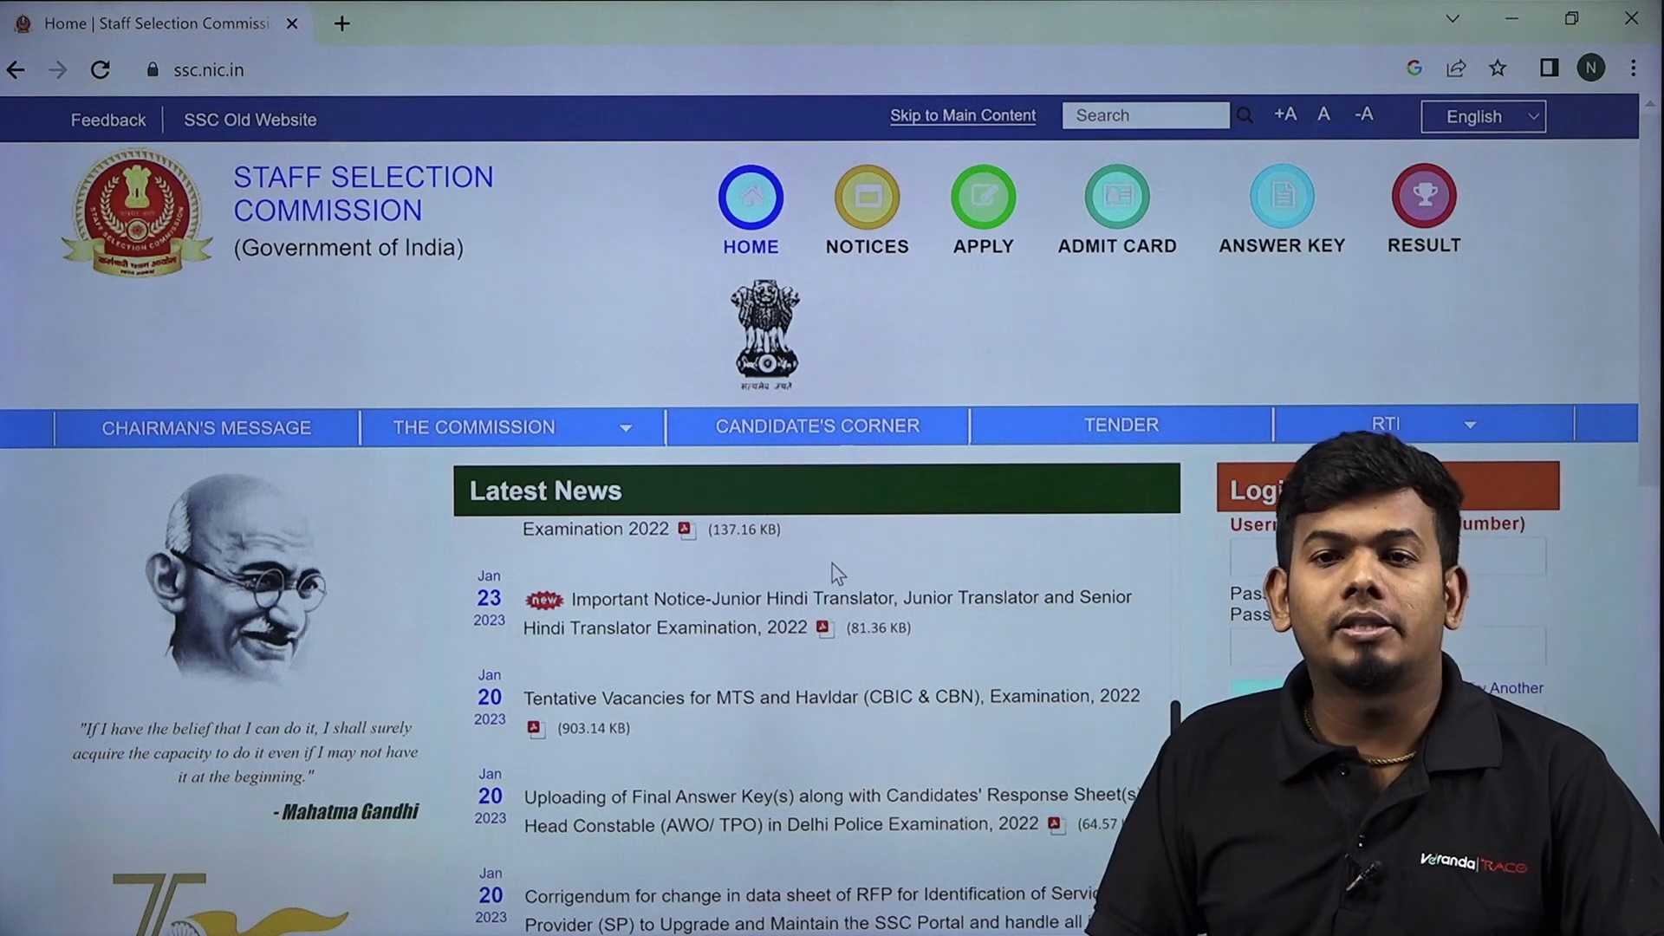
scroll(1246, 355, down, 3)
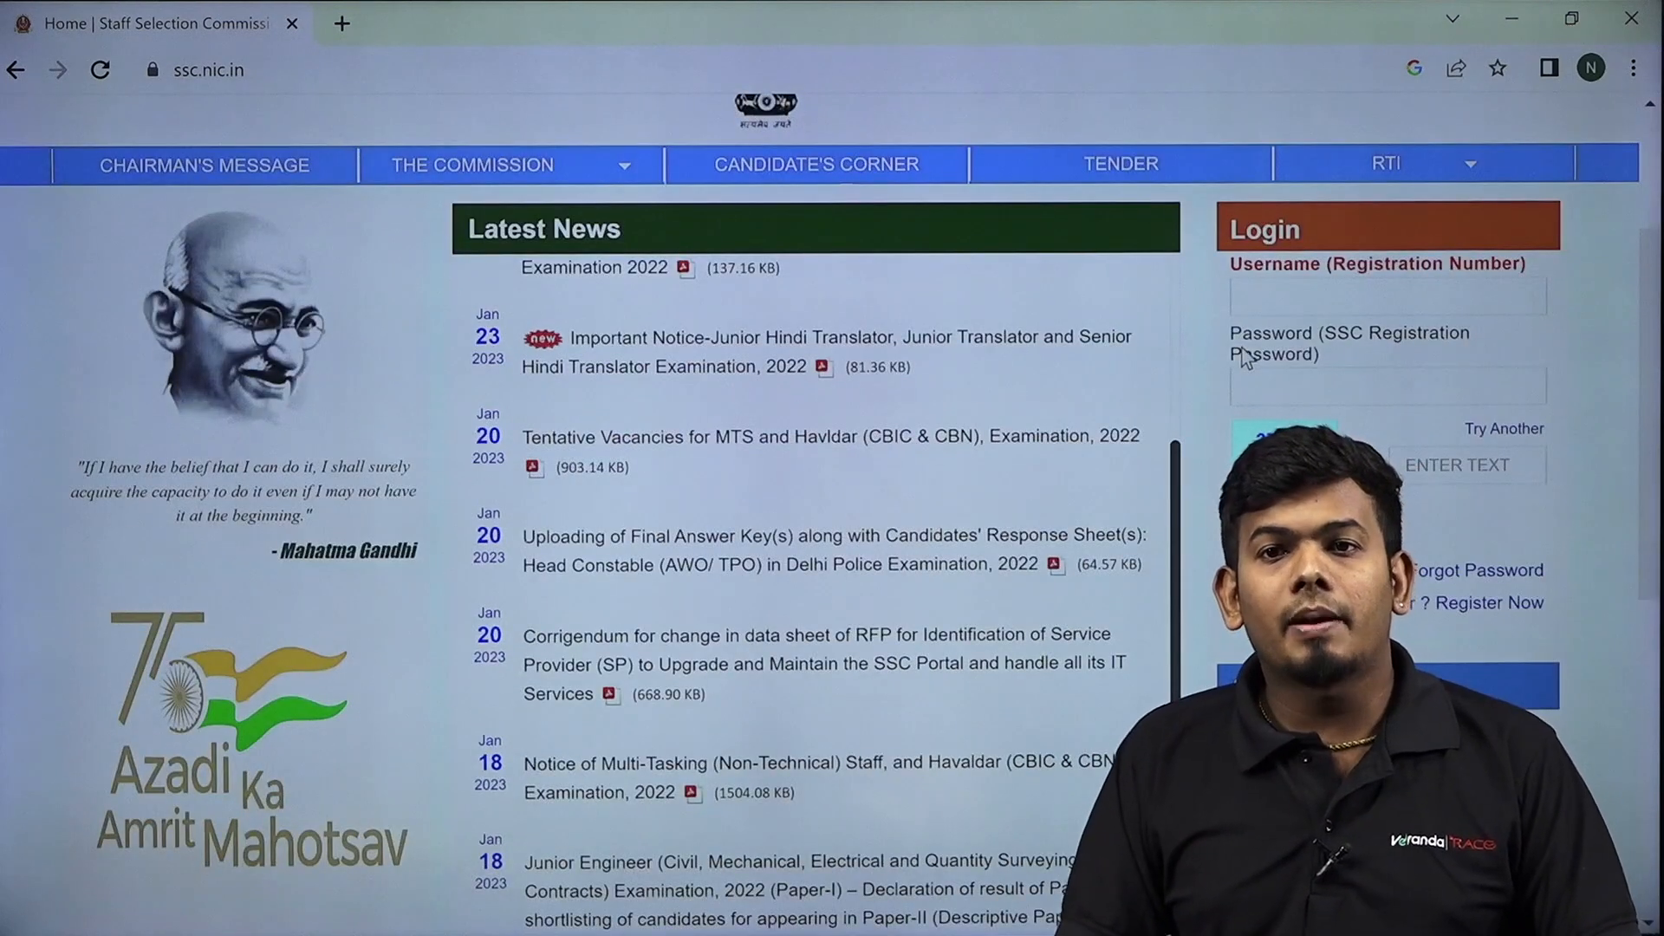
click(1321, 290)
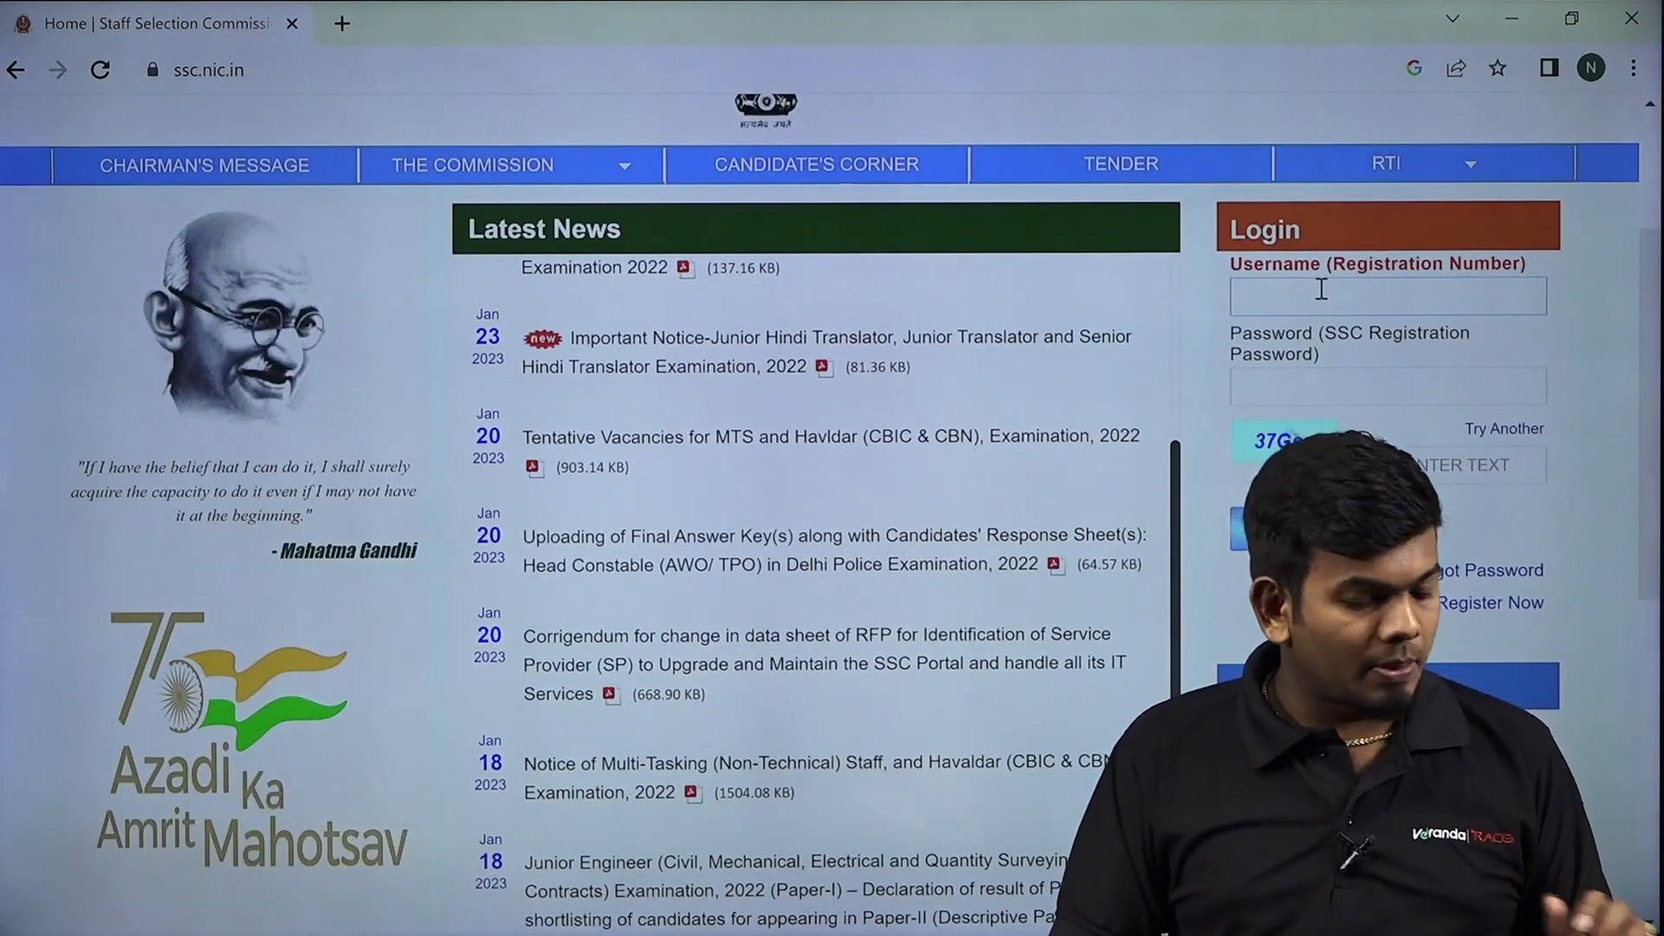
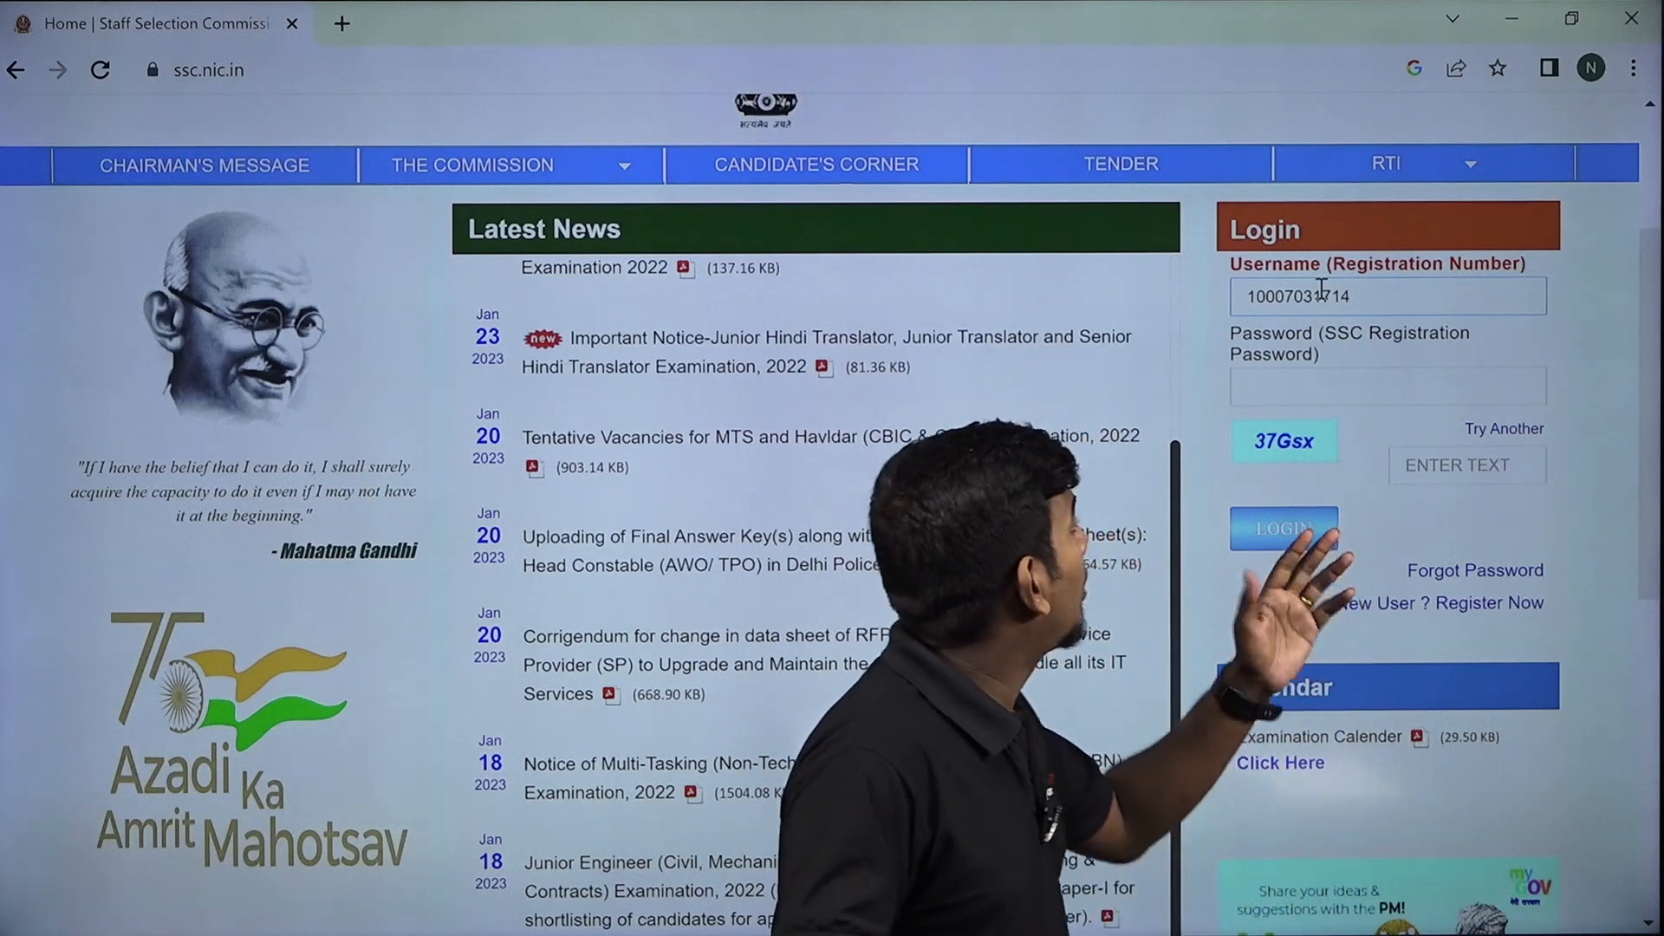
click(1313, 386)
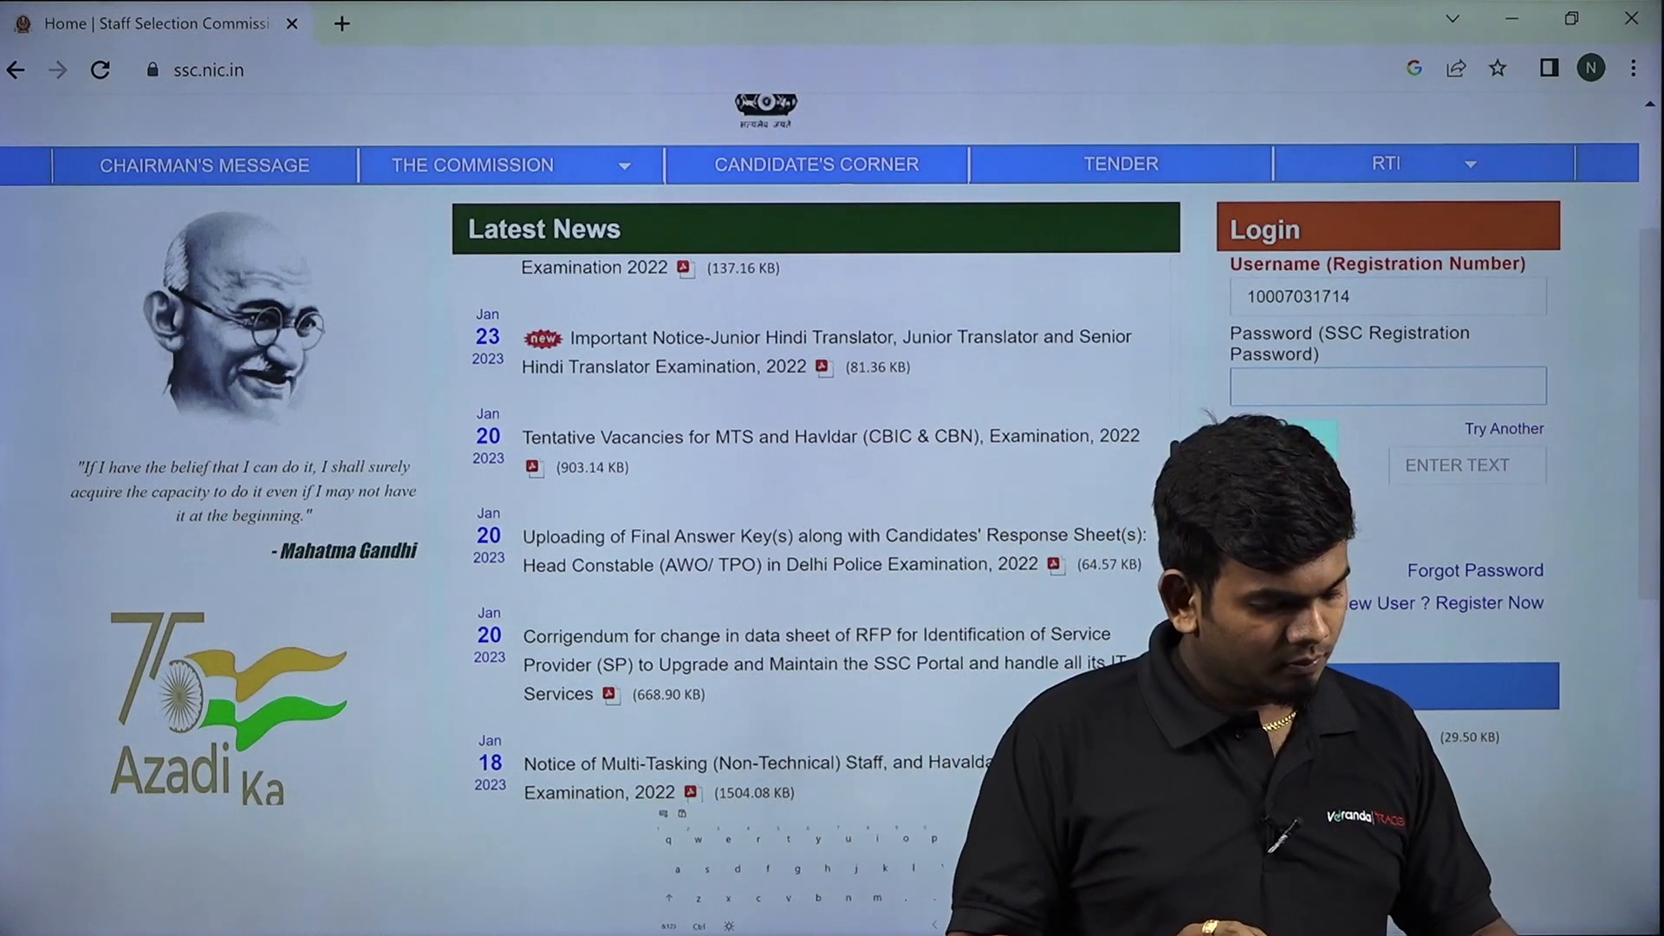
text(•)
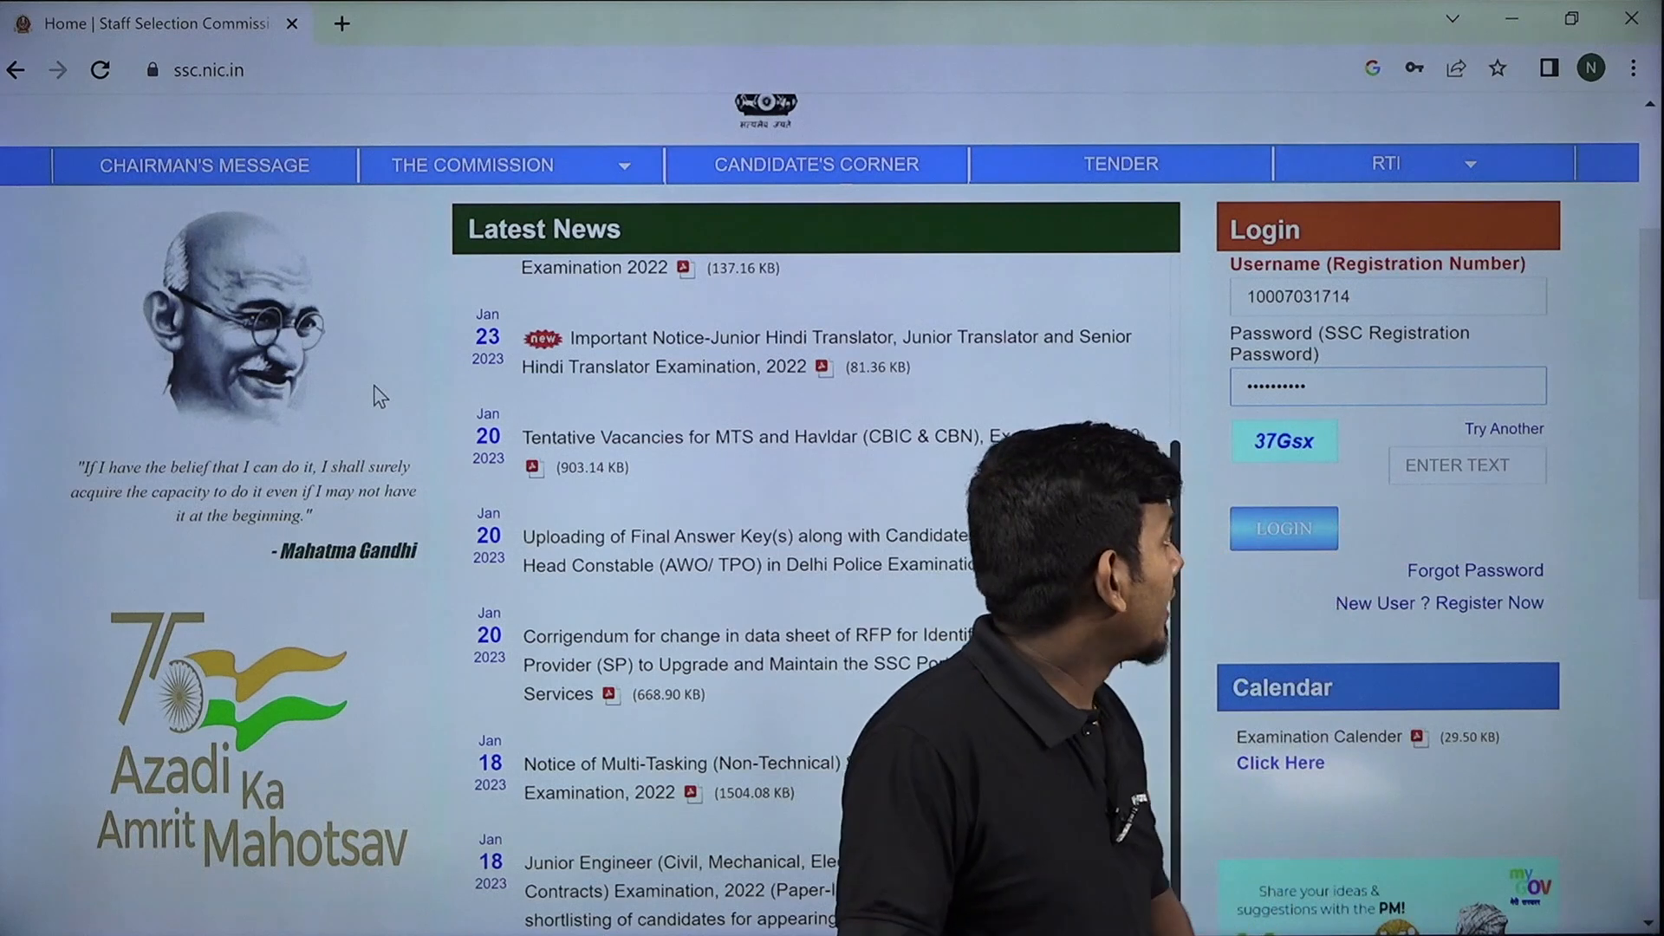
click(1467, 466)
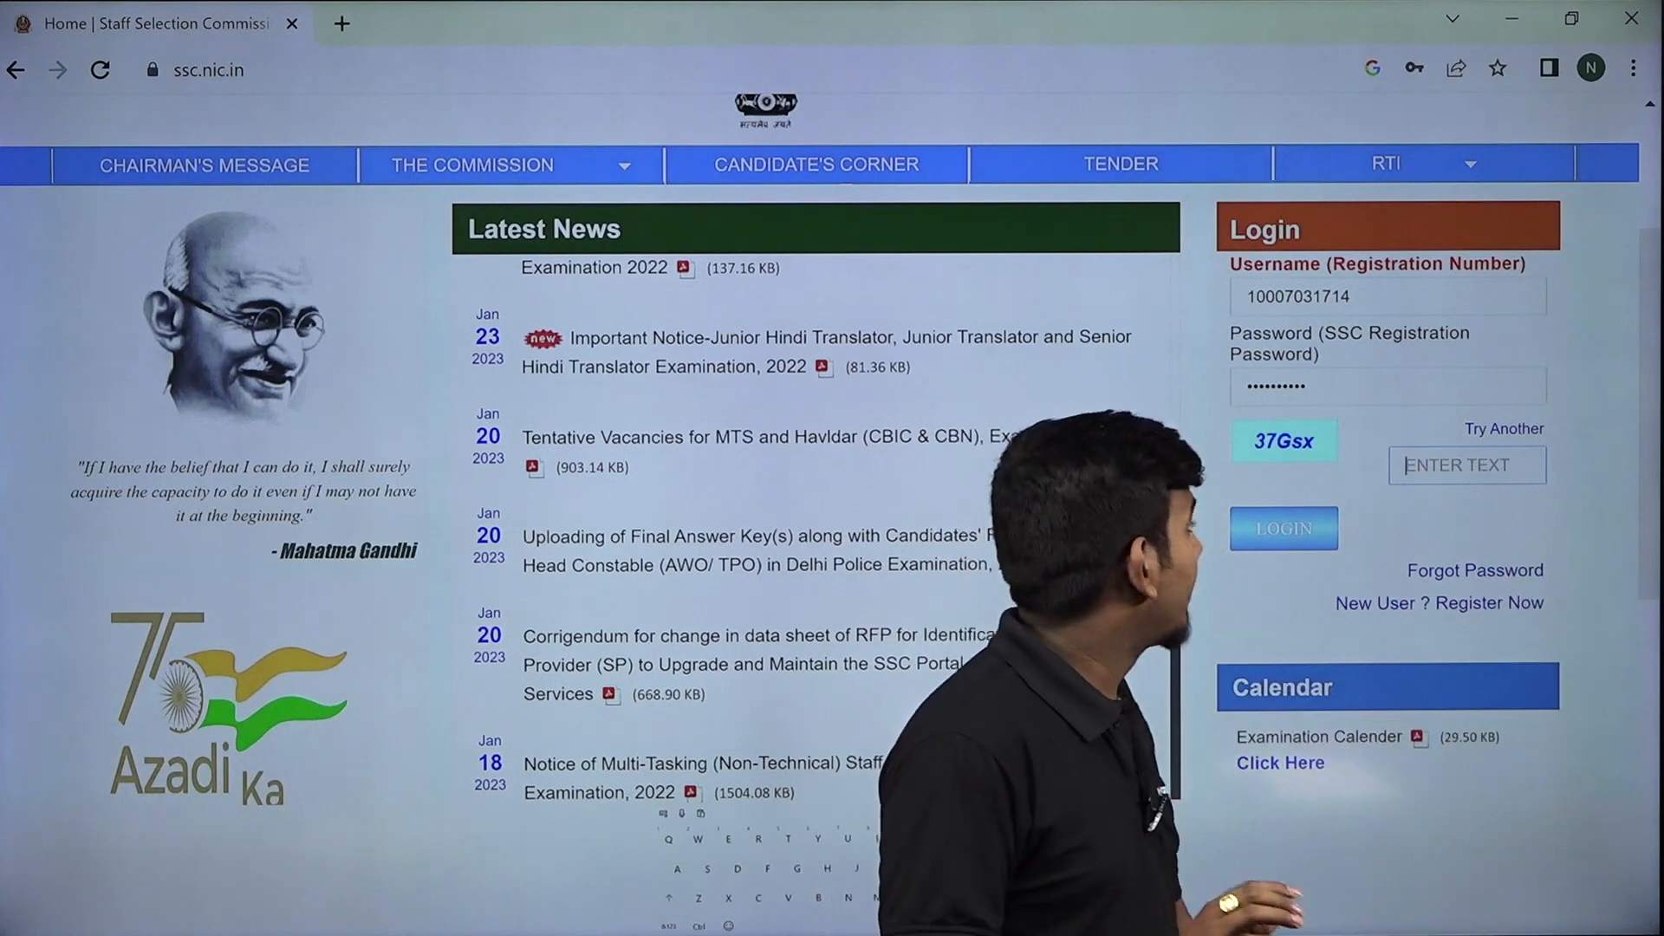
text(37G)
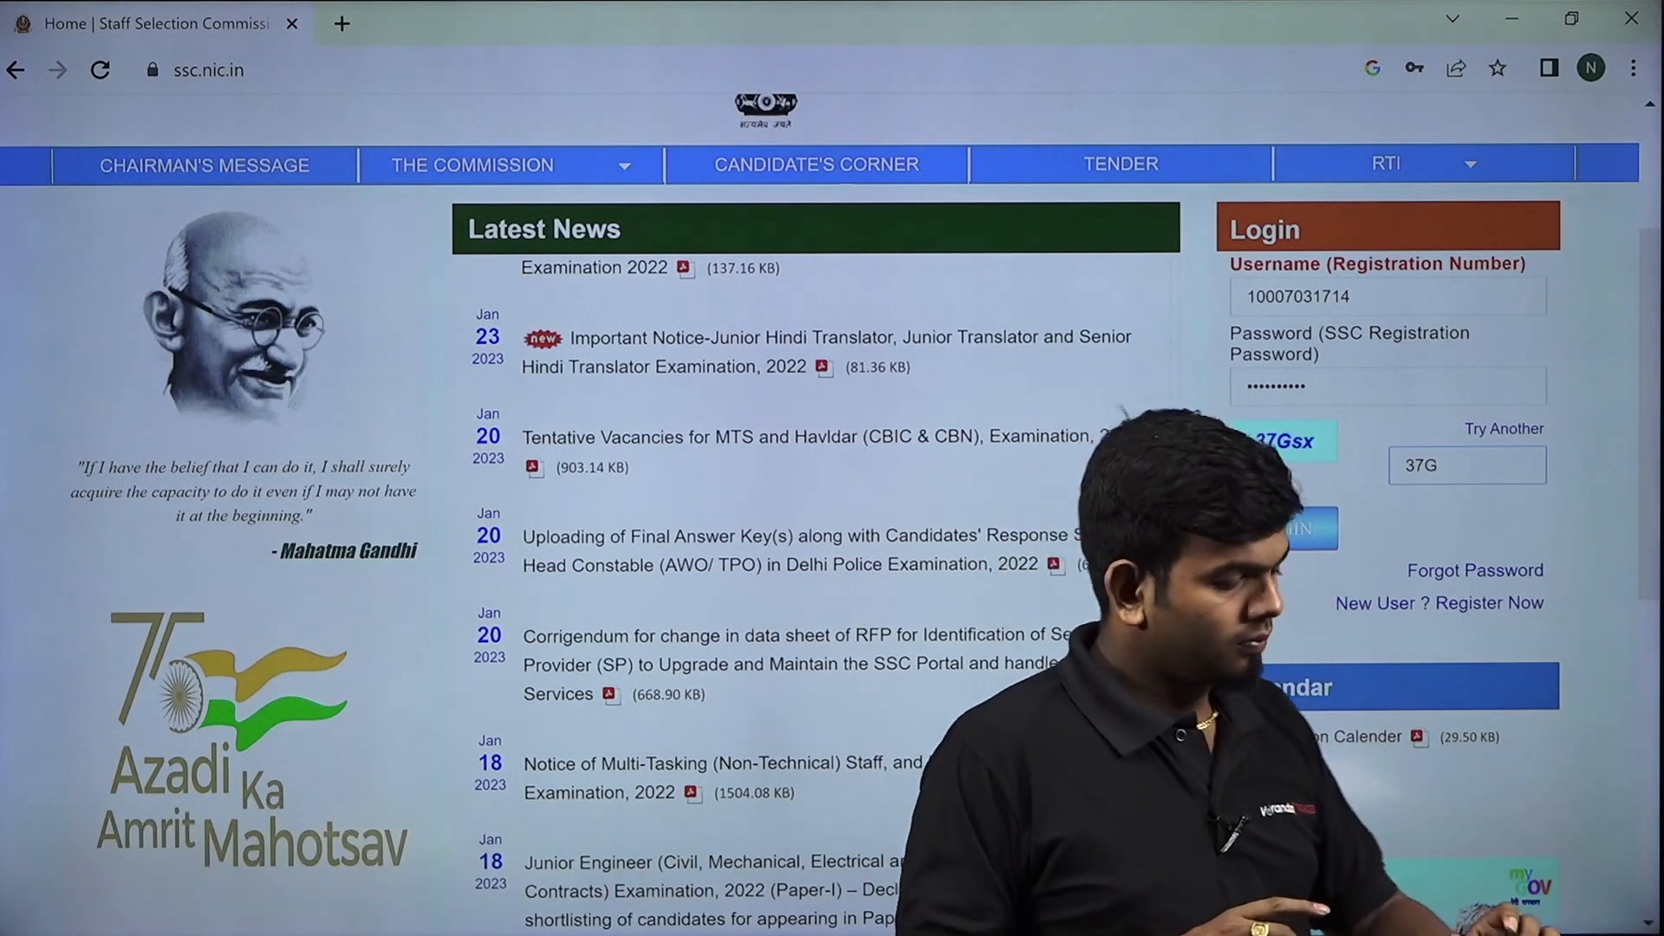
text(sx)
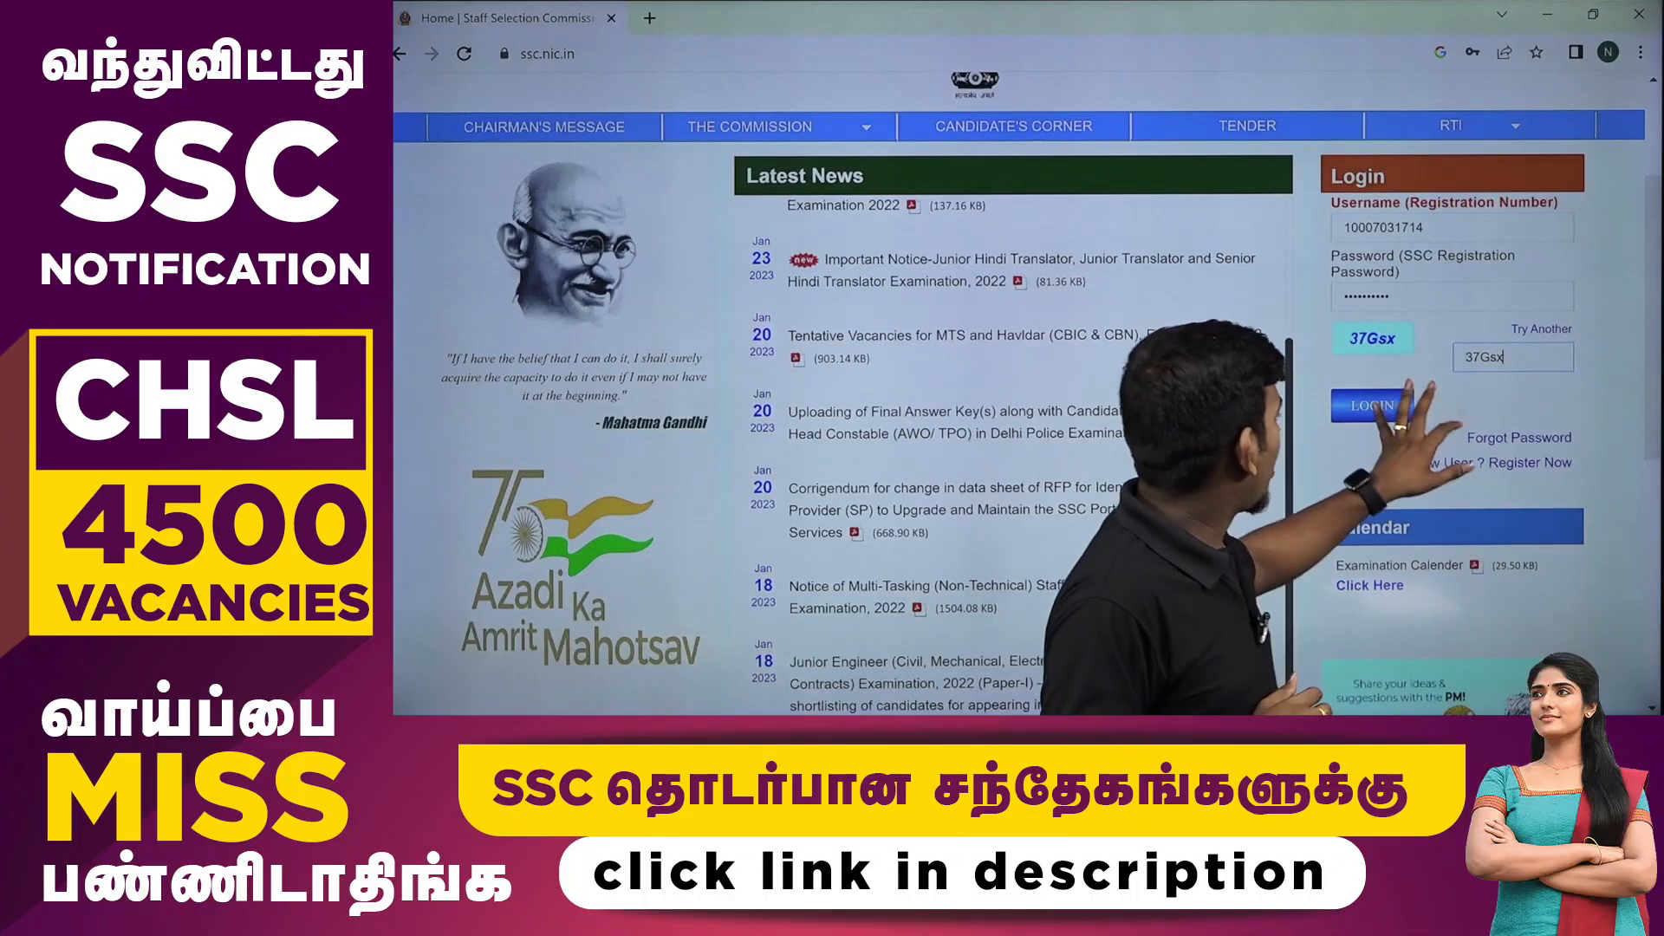
click(1285, 527)
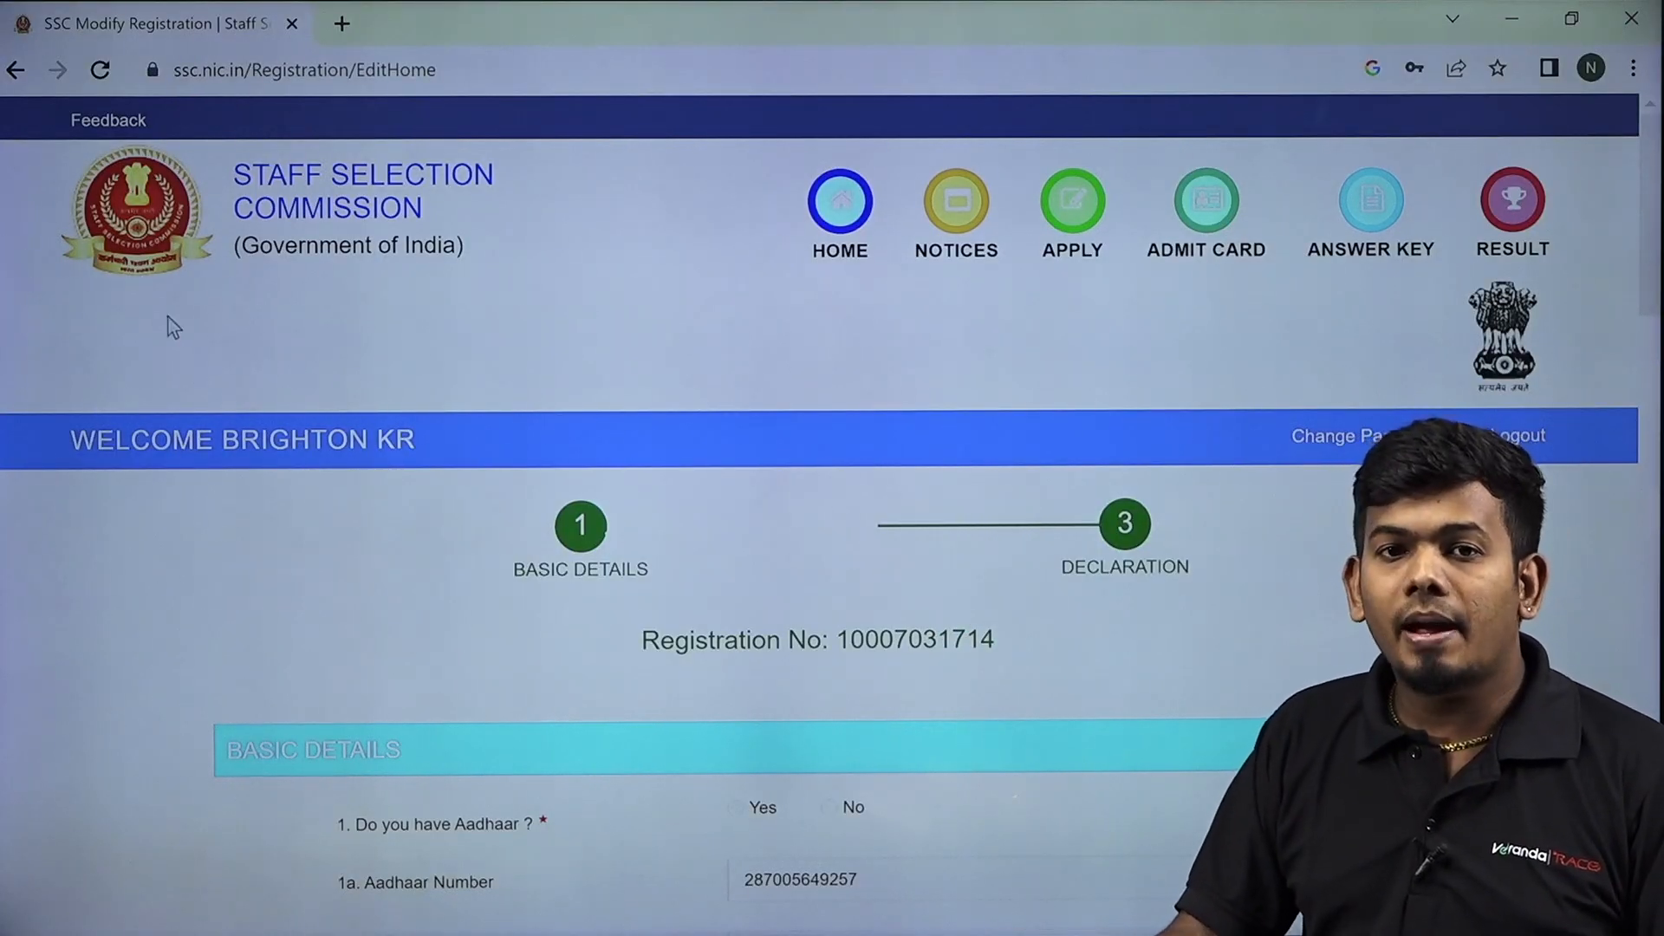
Scroll through the saved Basic Details down to the mobile, e-mail and Save/Next buttons.
scroll(346, 428, down, 3)
scroll(408, 437, down, 2)
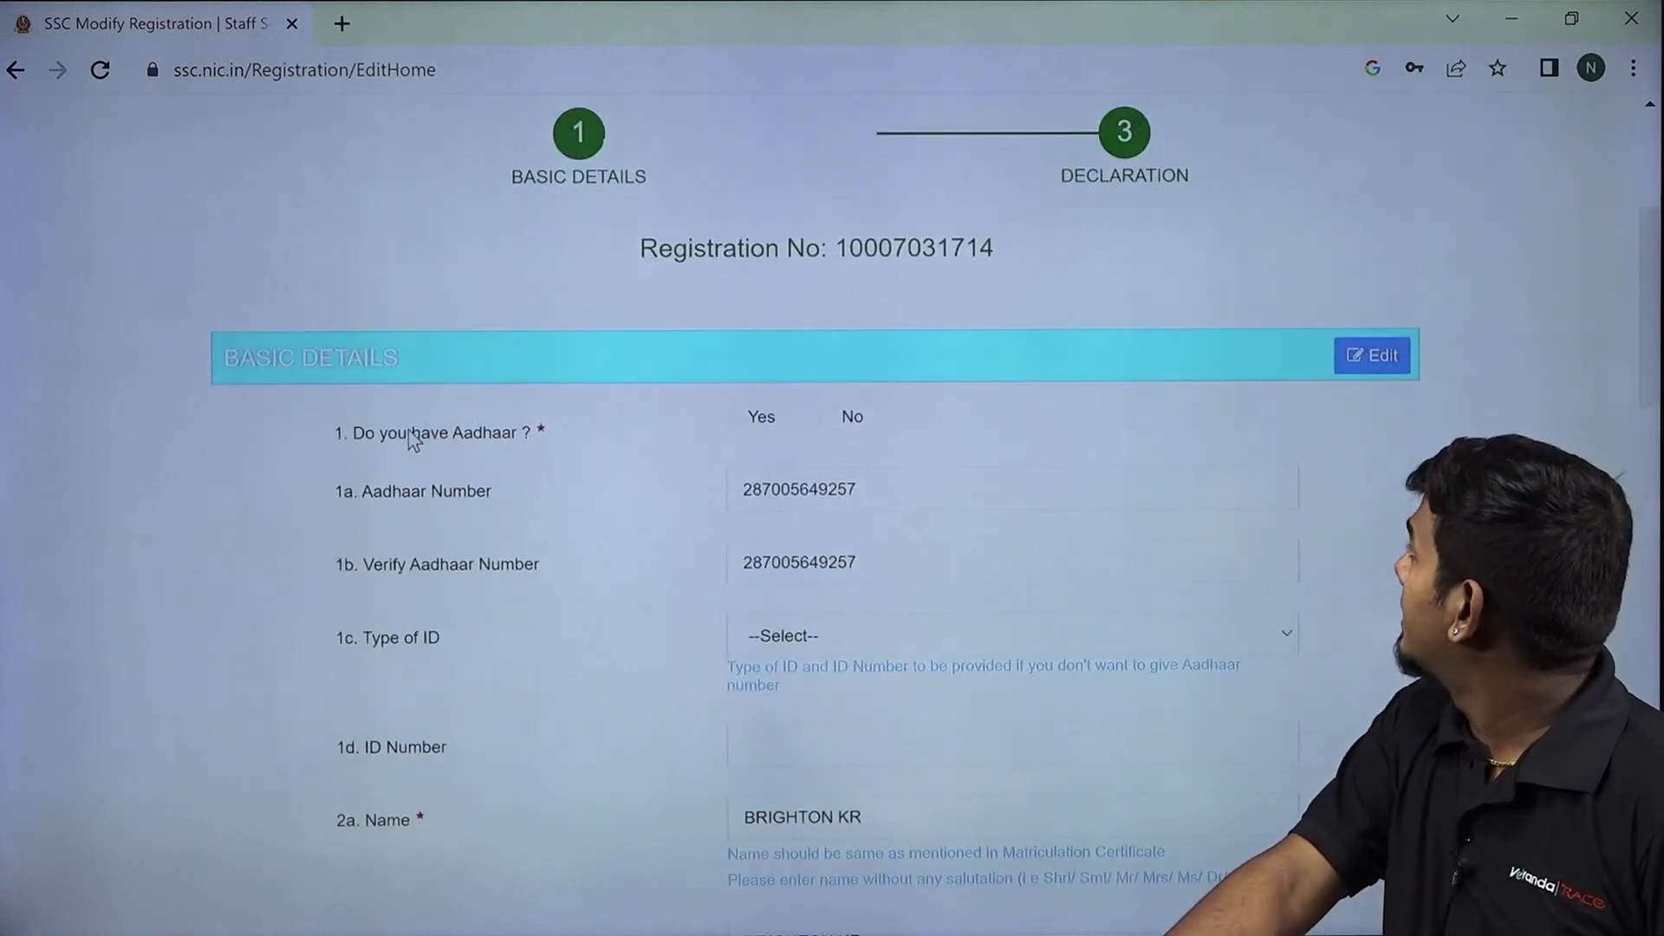
scroll(465, 426, down, 13)
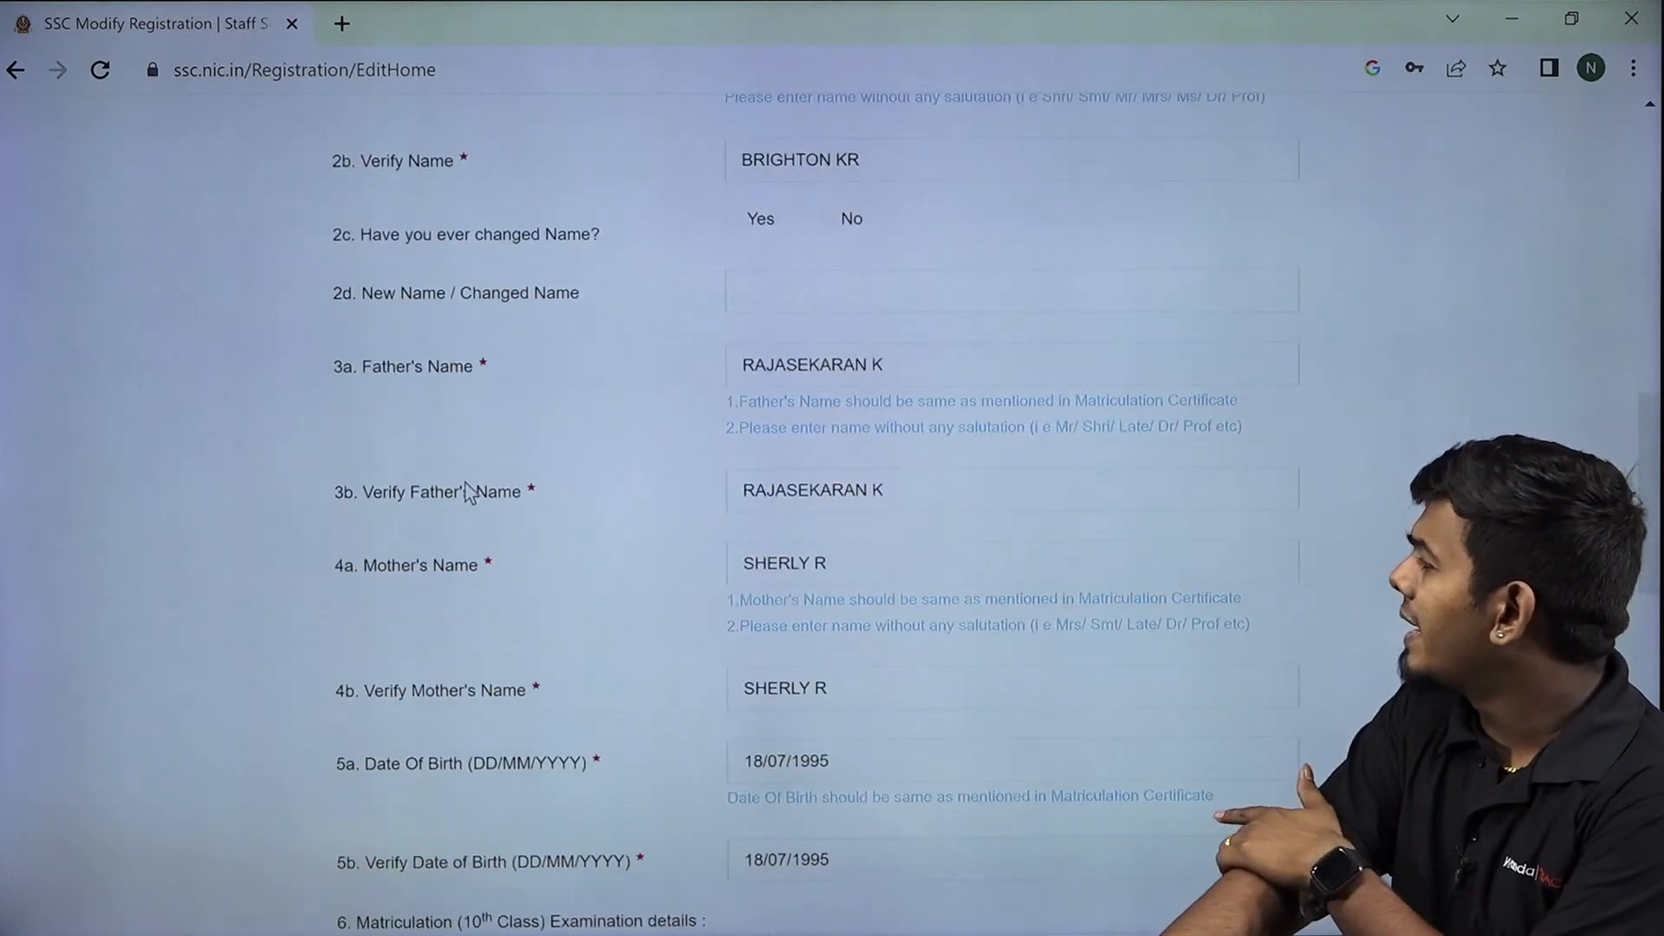
scroll(520, 490, down, 11)
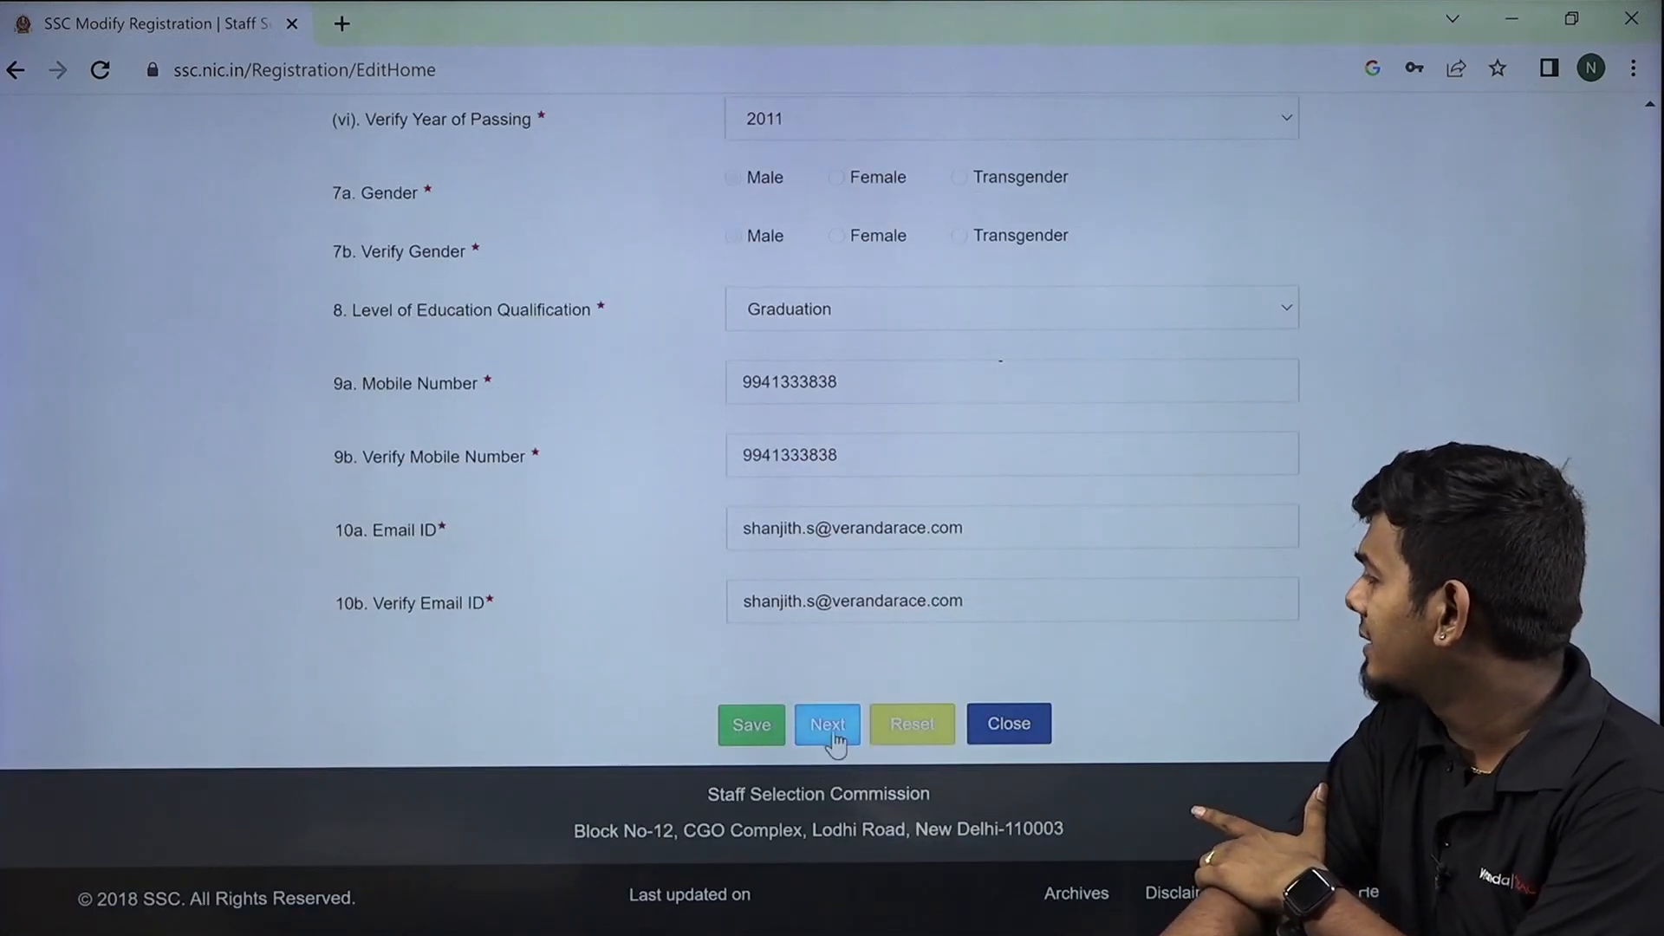
Proceed with Next to the Additional and Contact Details section and look over its fields.
click(802, 726)
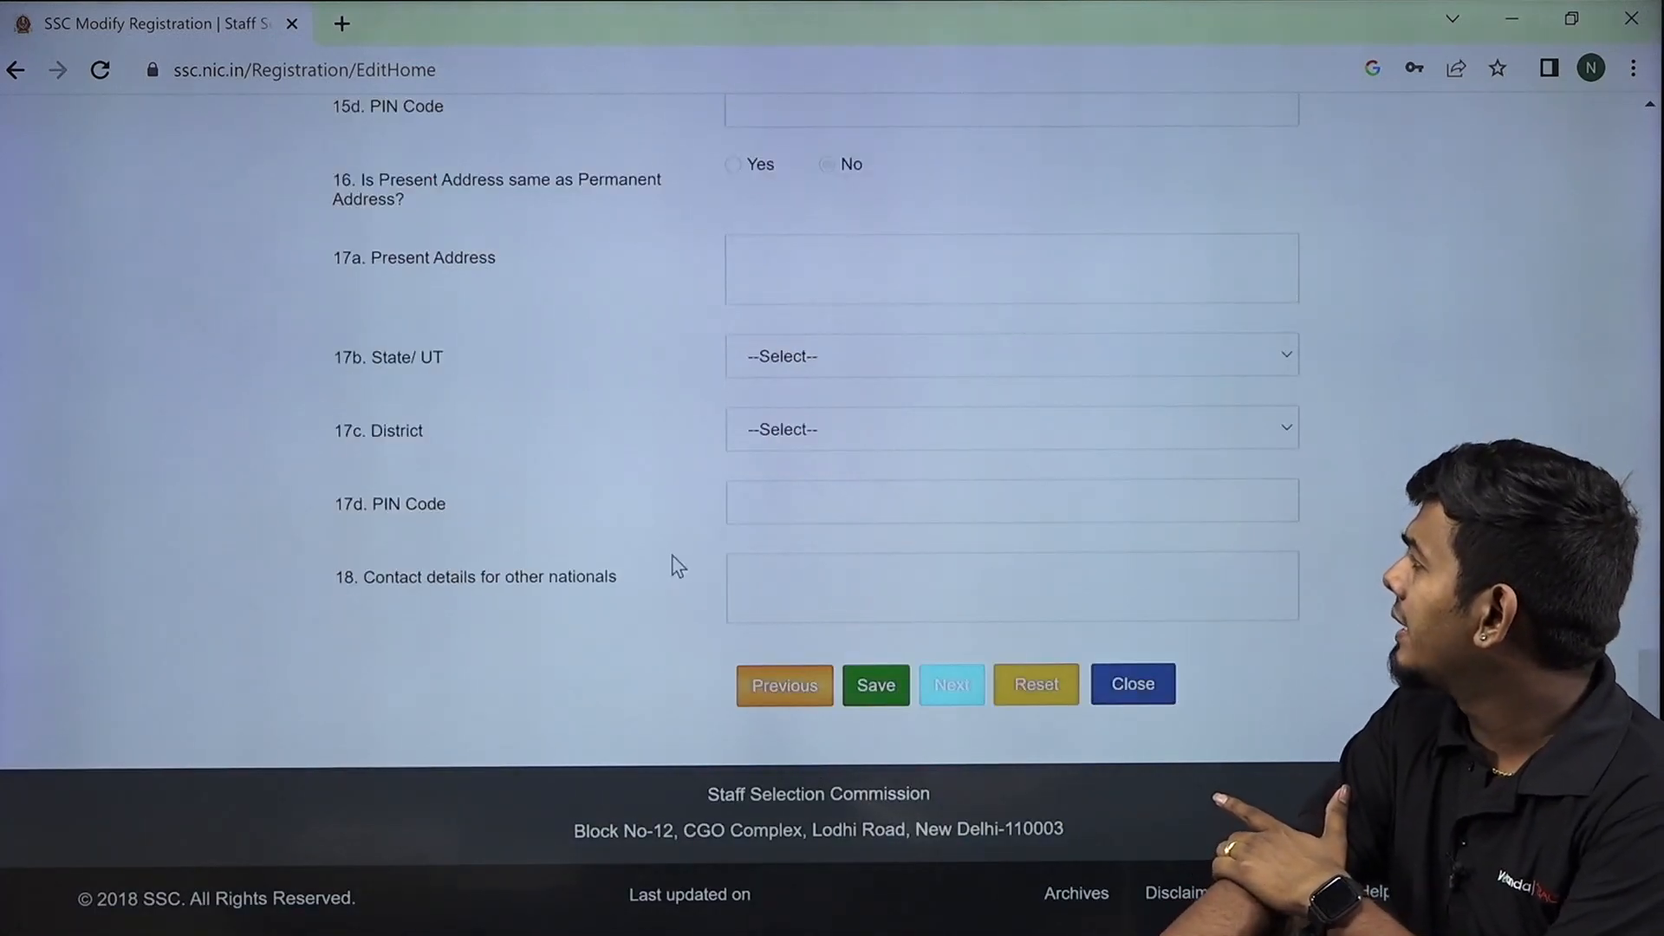
scroll(660, 574, up, 10)
scroll(660, 610, up, 3)
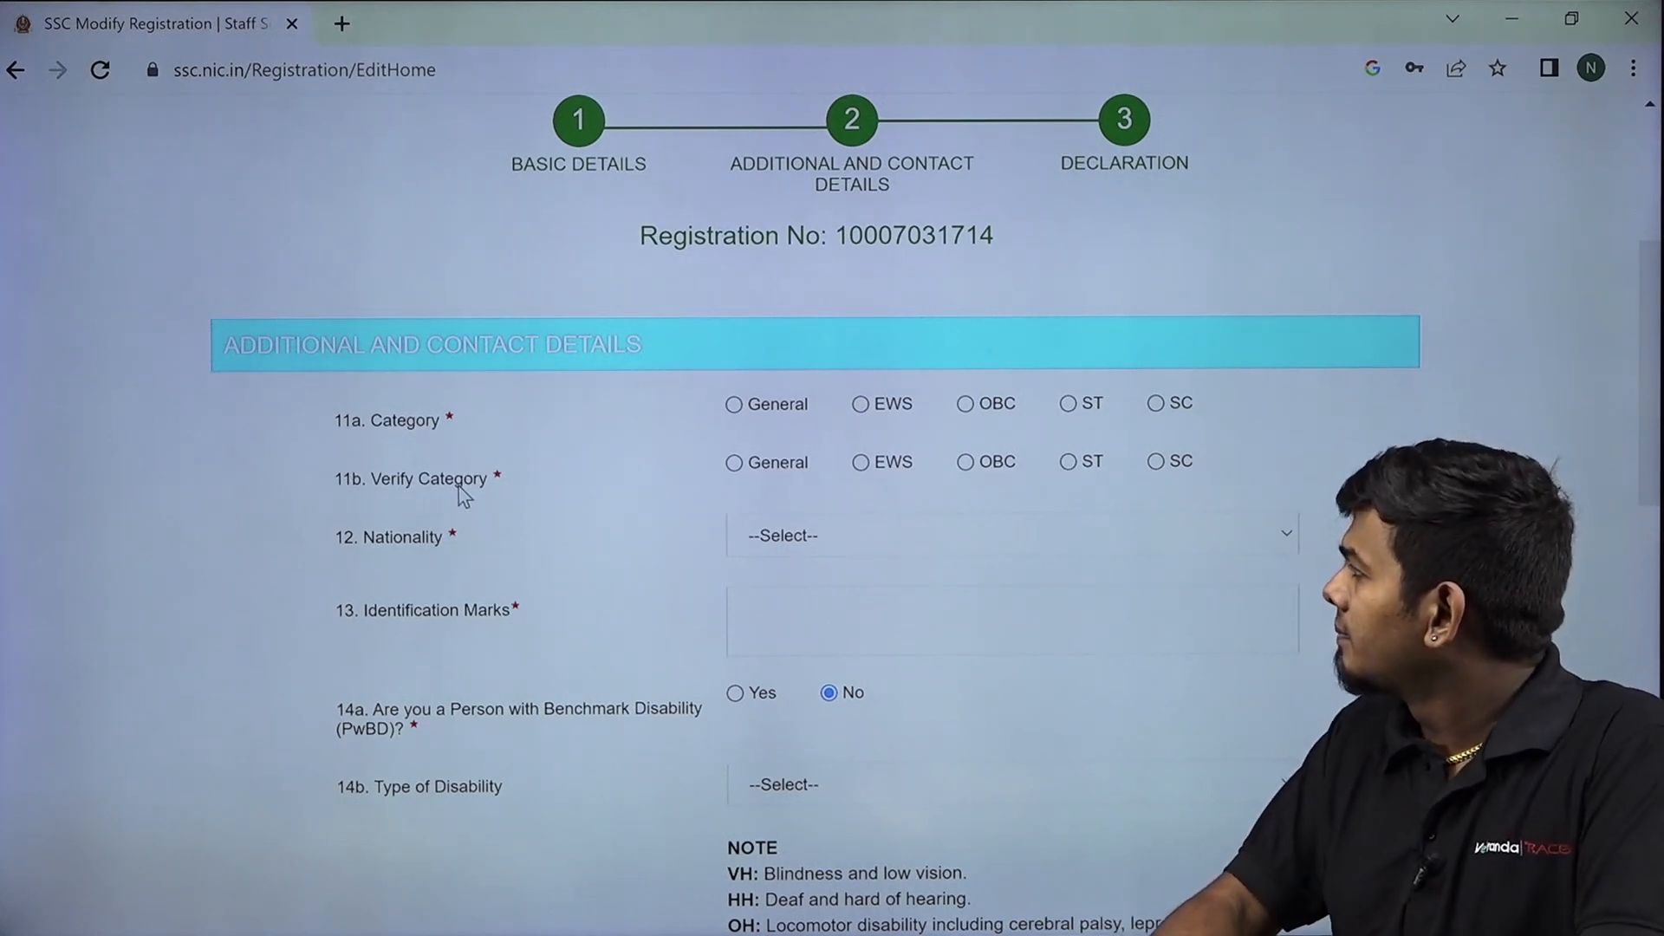
scroll(490, 485, down, 2)
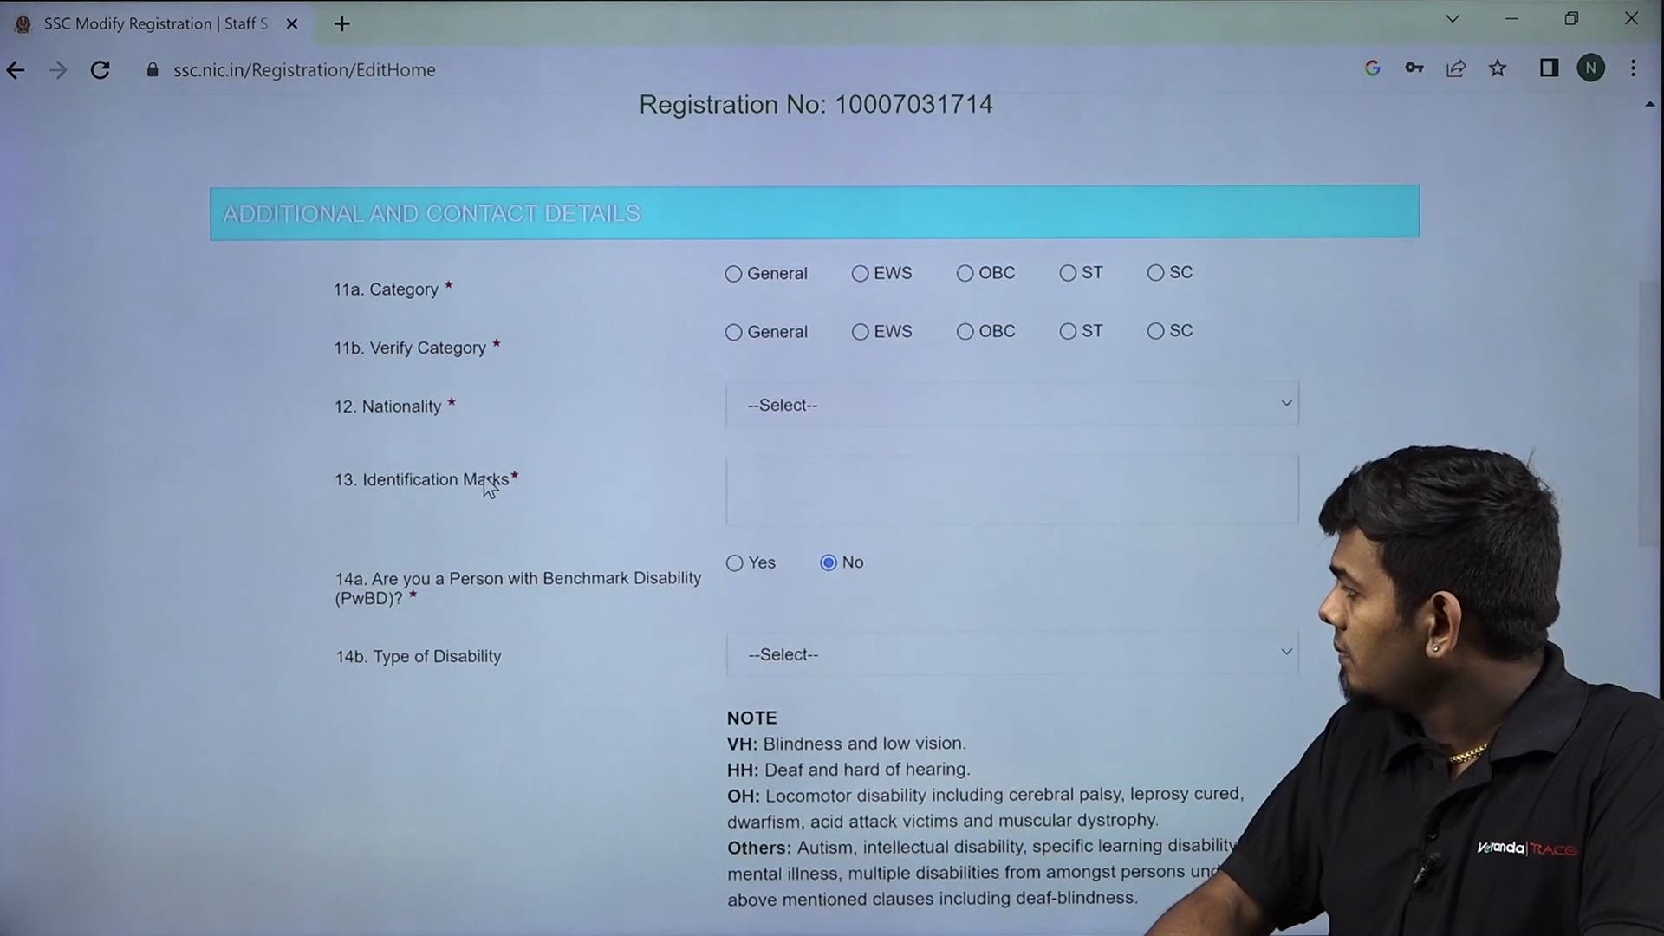
scroll(494, 484, down, 5)
scroll(494, 483, up, 4)
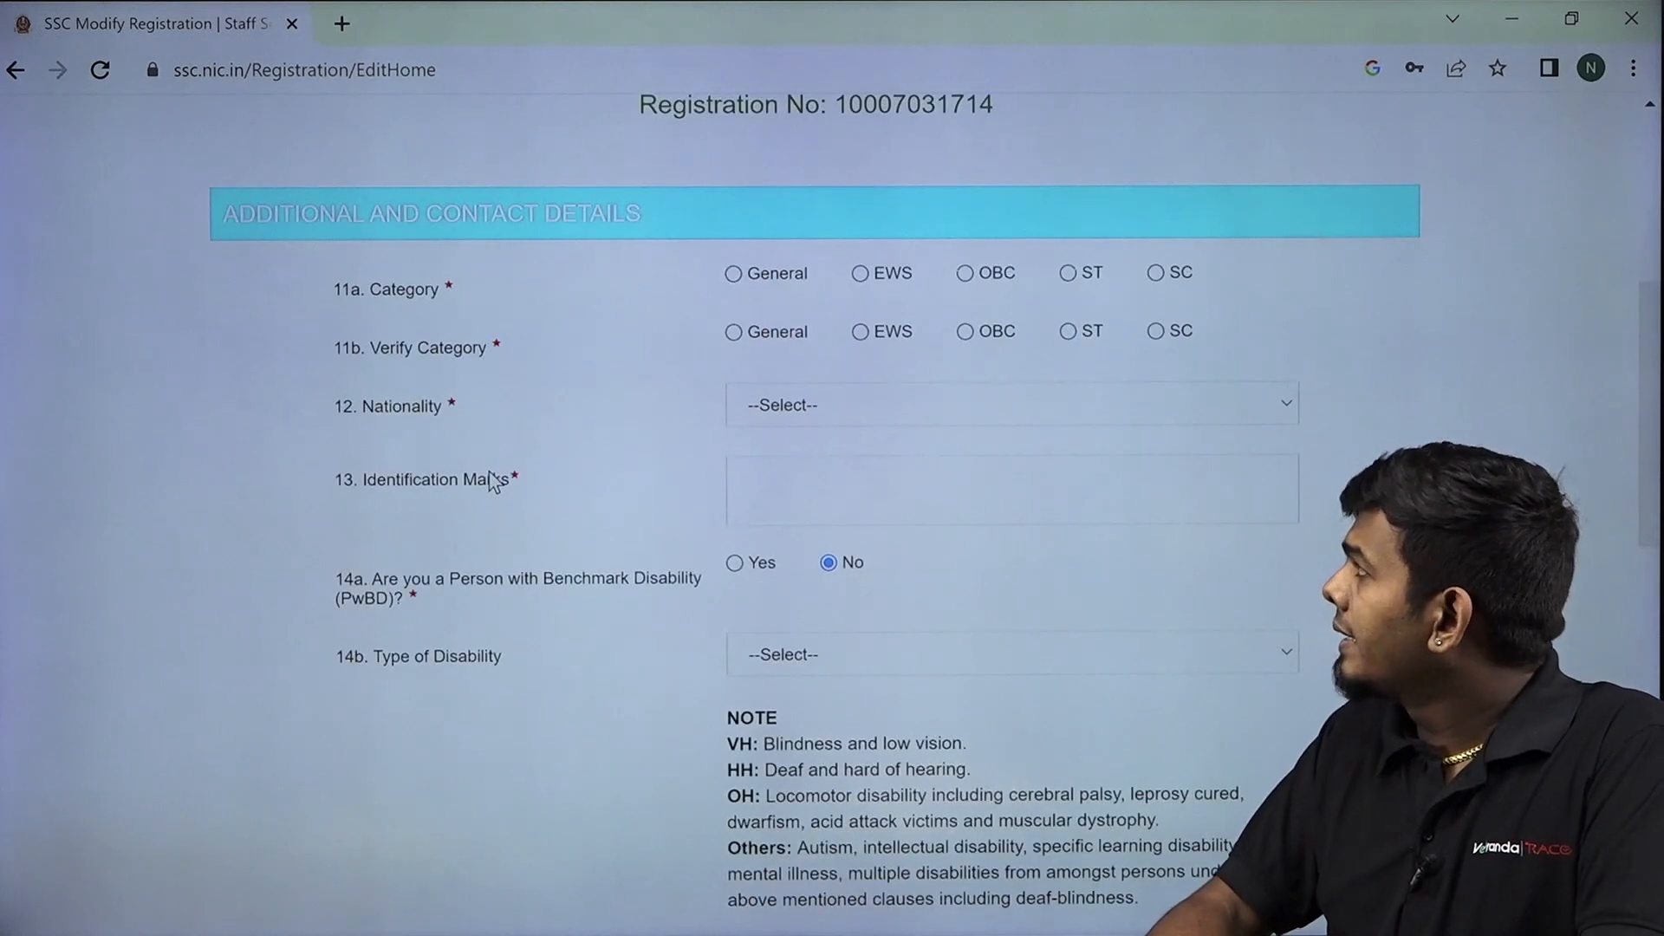
scroll(494, 482, up, 1)
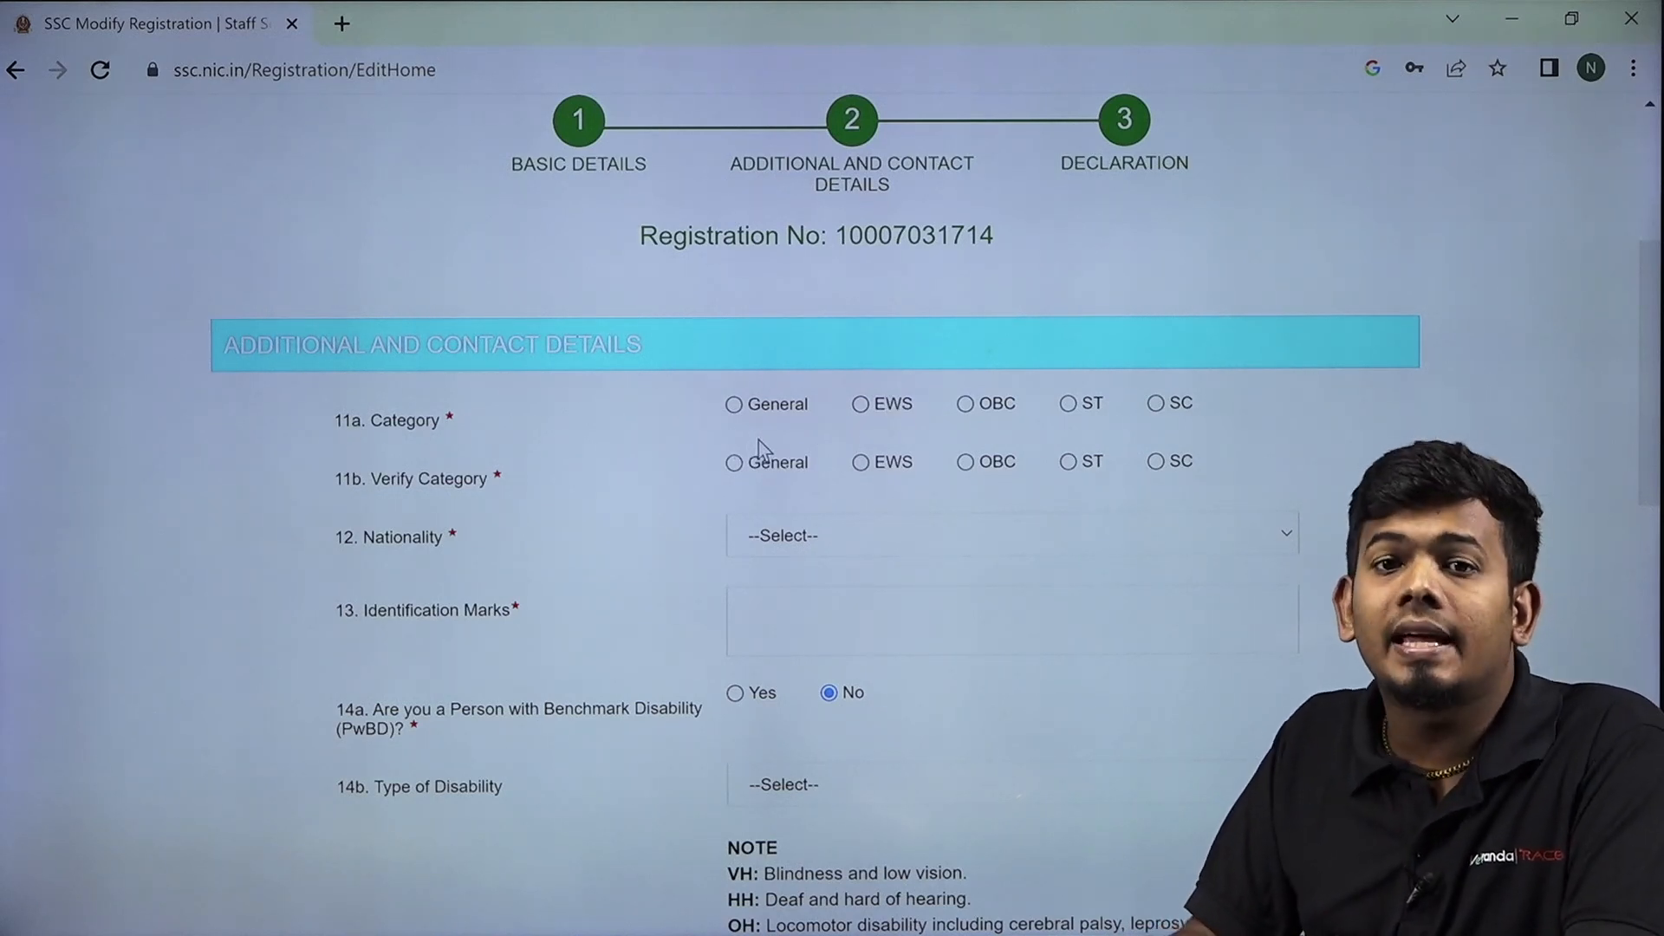
scroll(791, 442, down, 1)
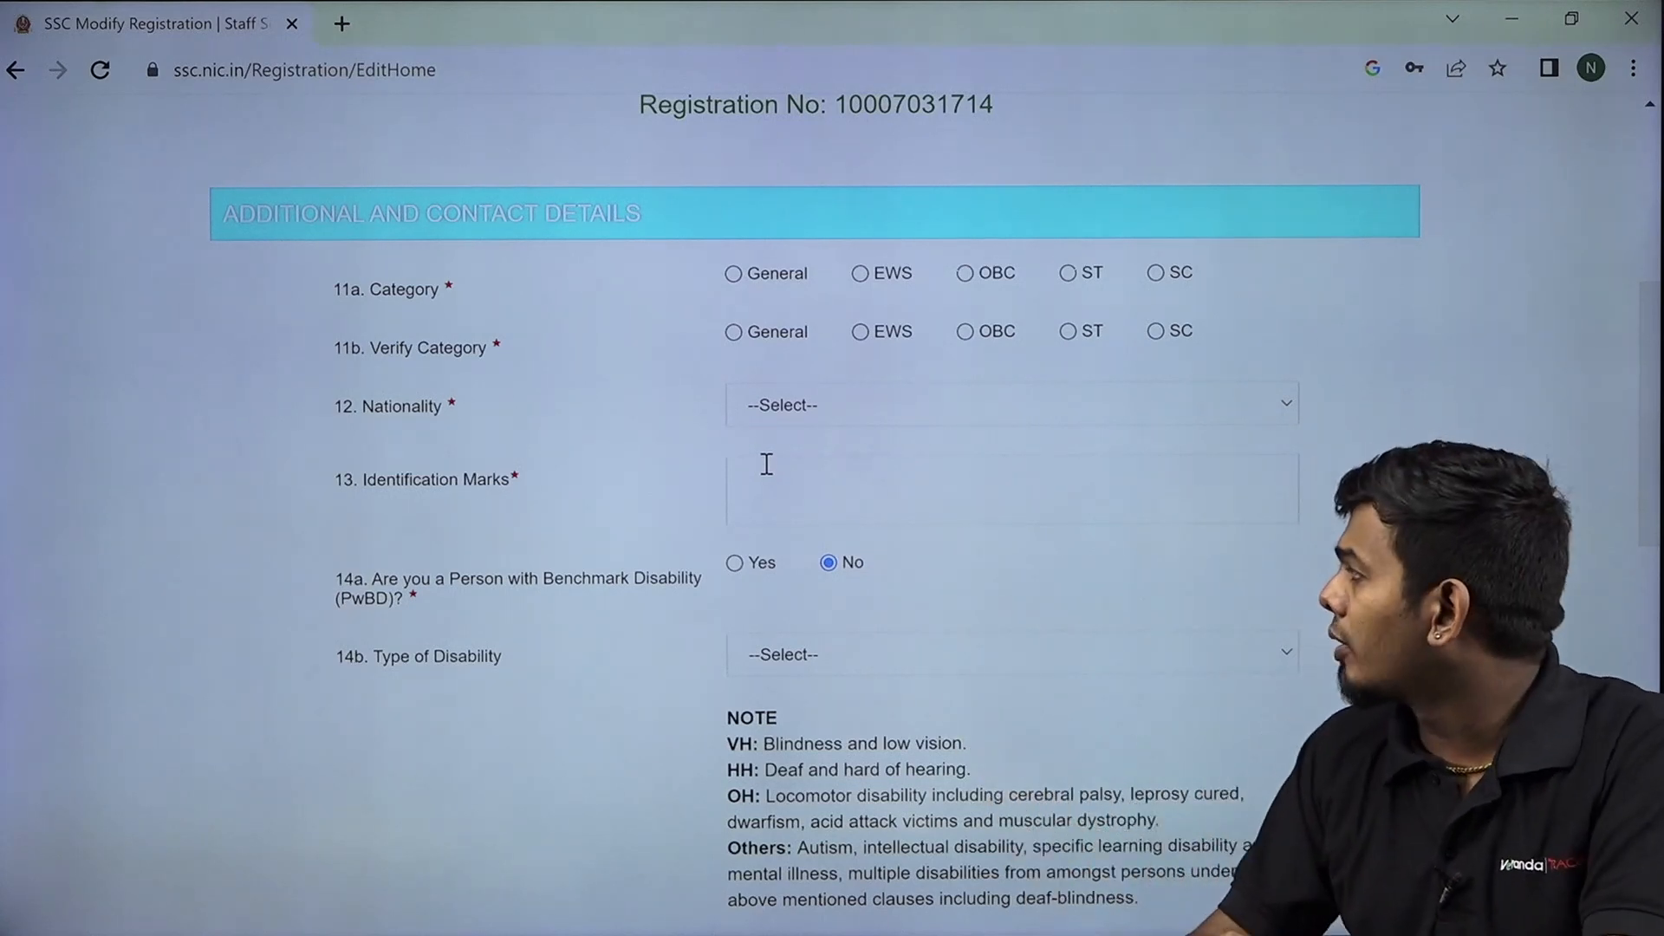
scroll(758, 510, down, 1)
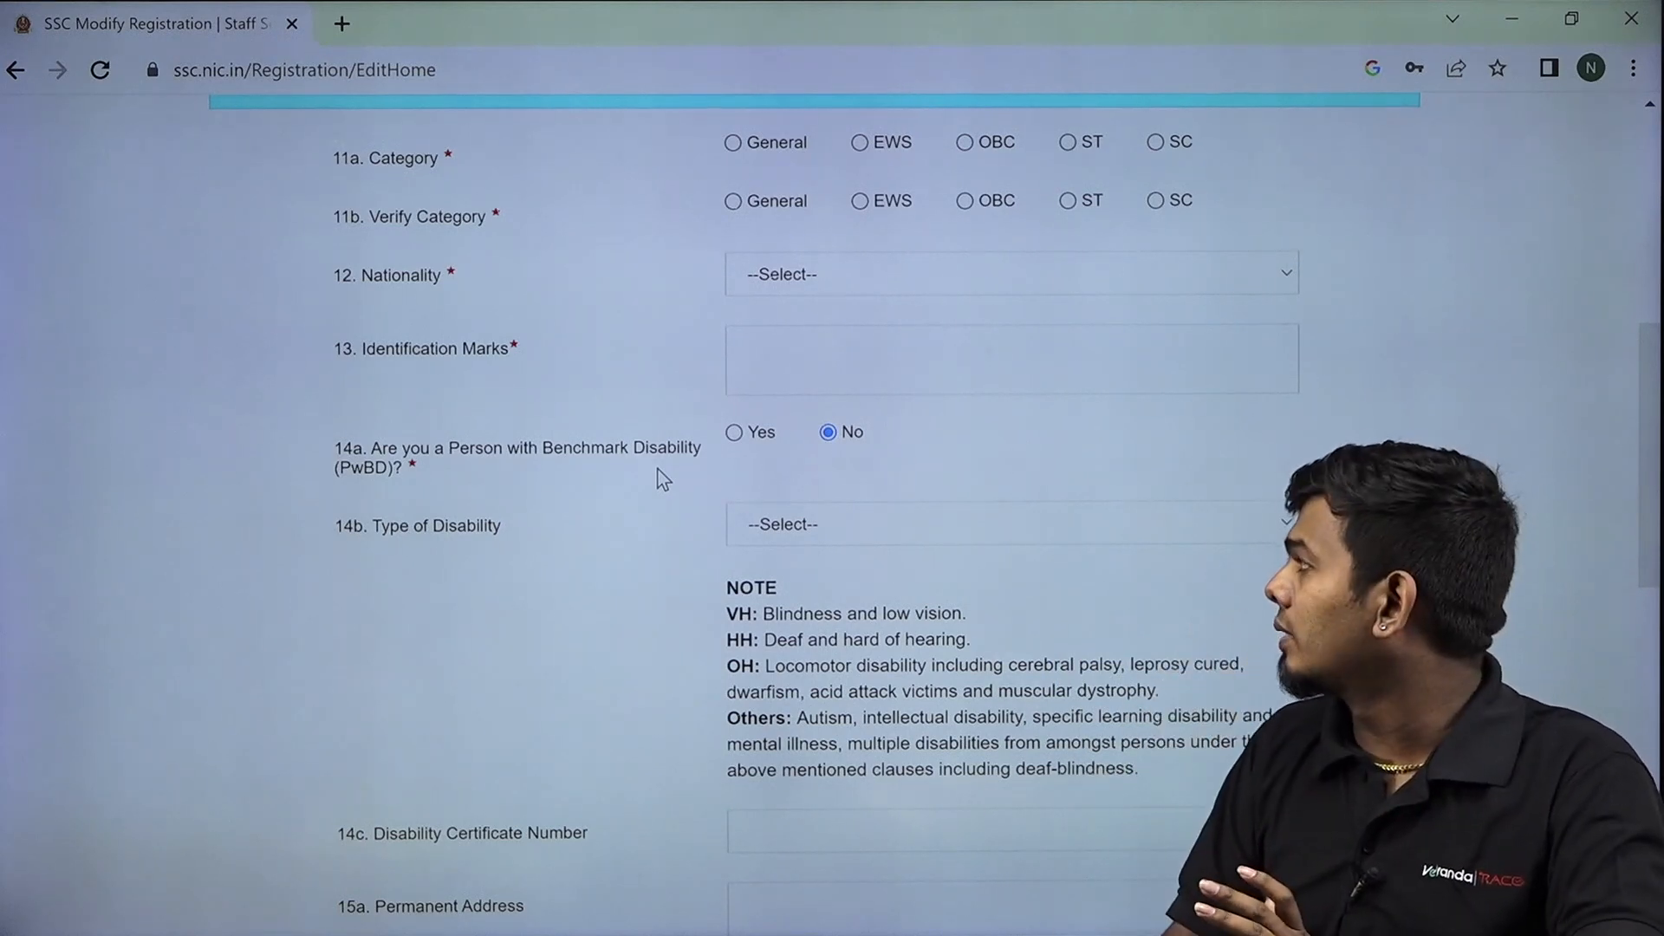
scroll(656, 523, down, 1)
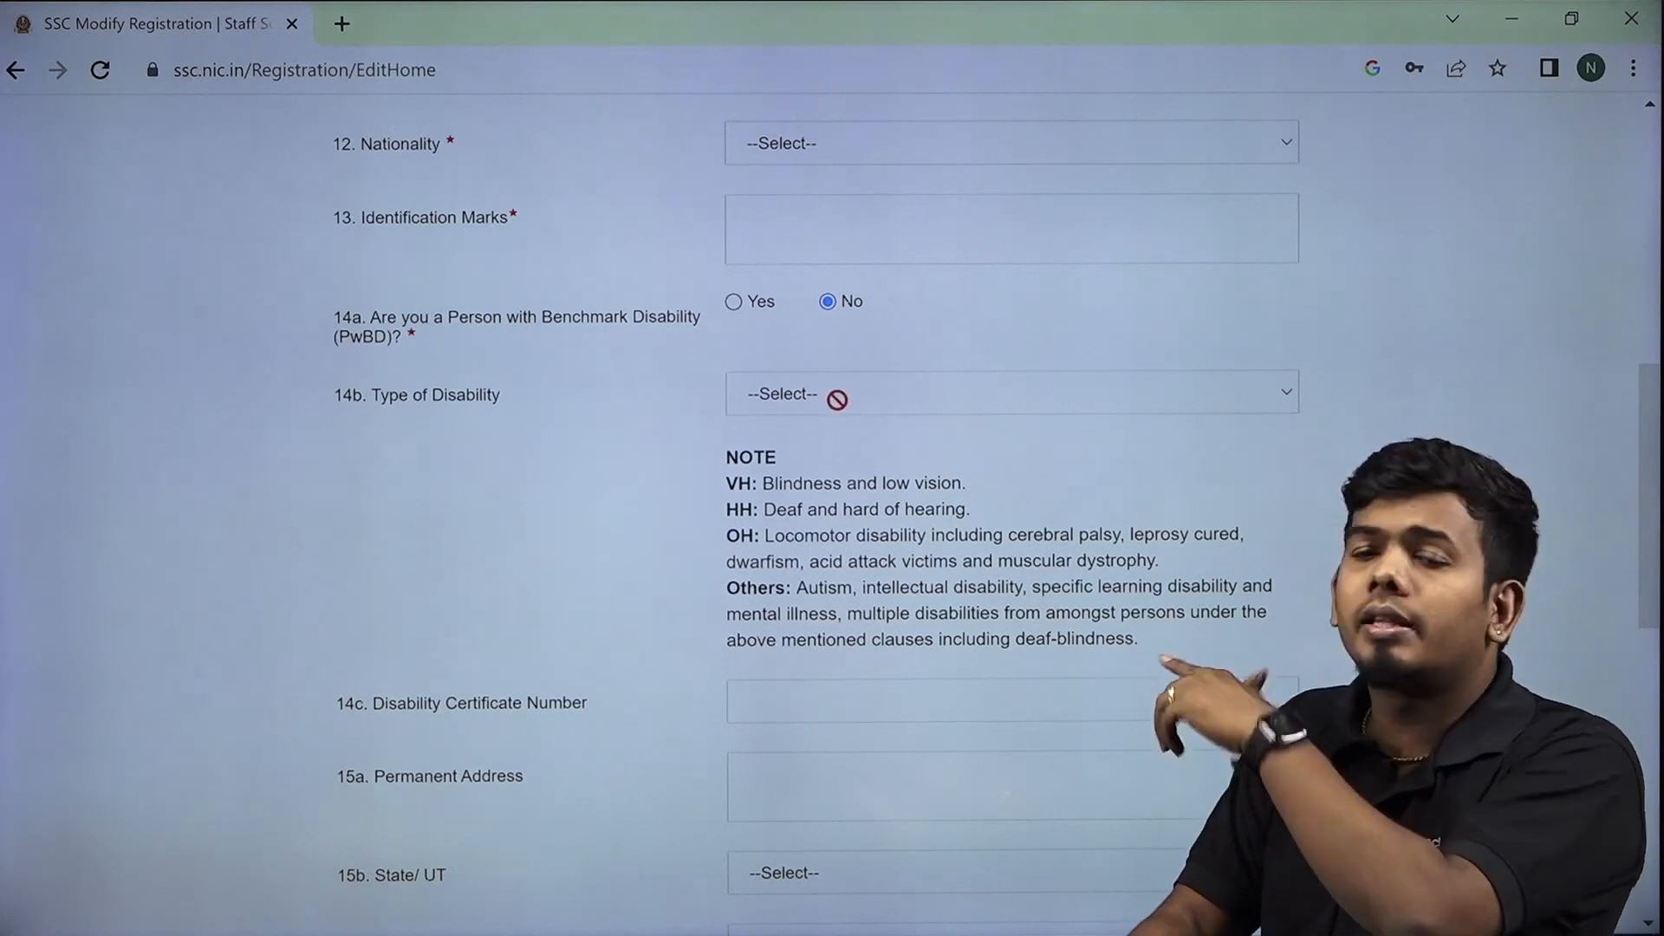
scroll(841, 425, down, 3)
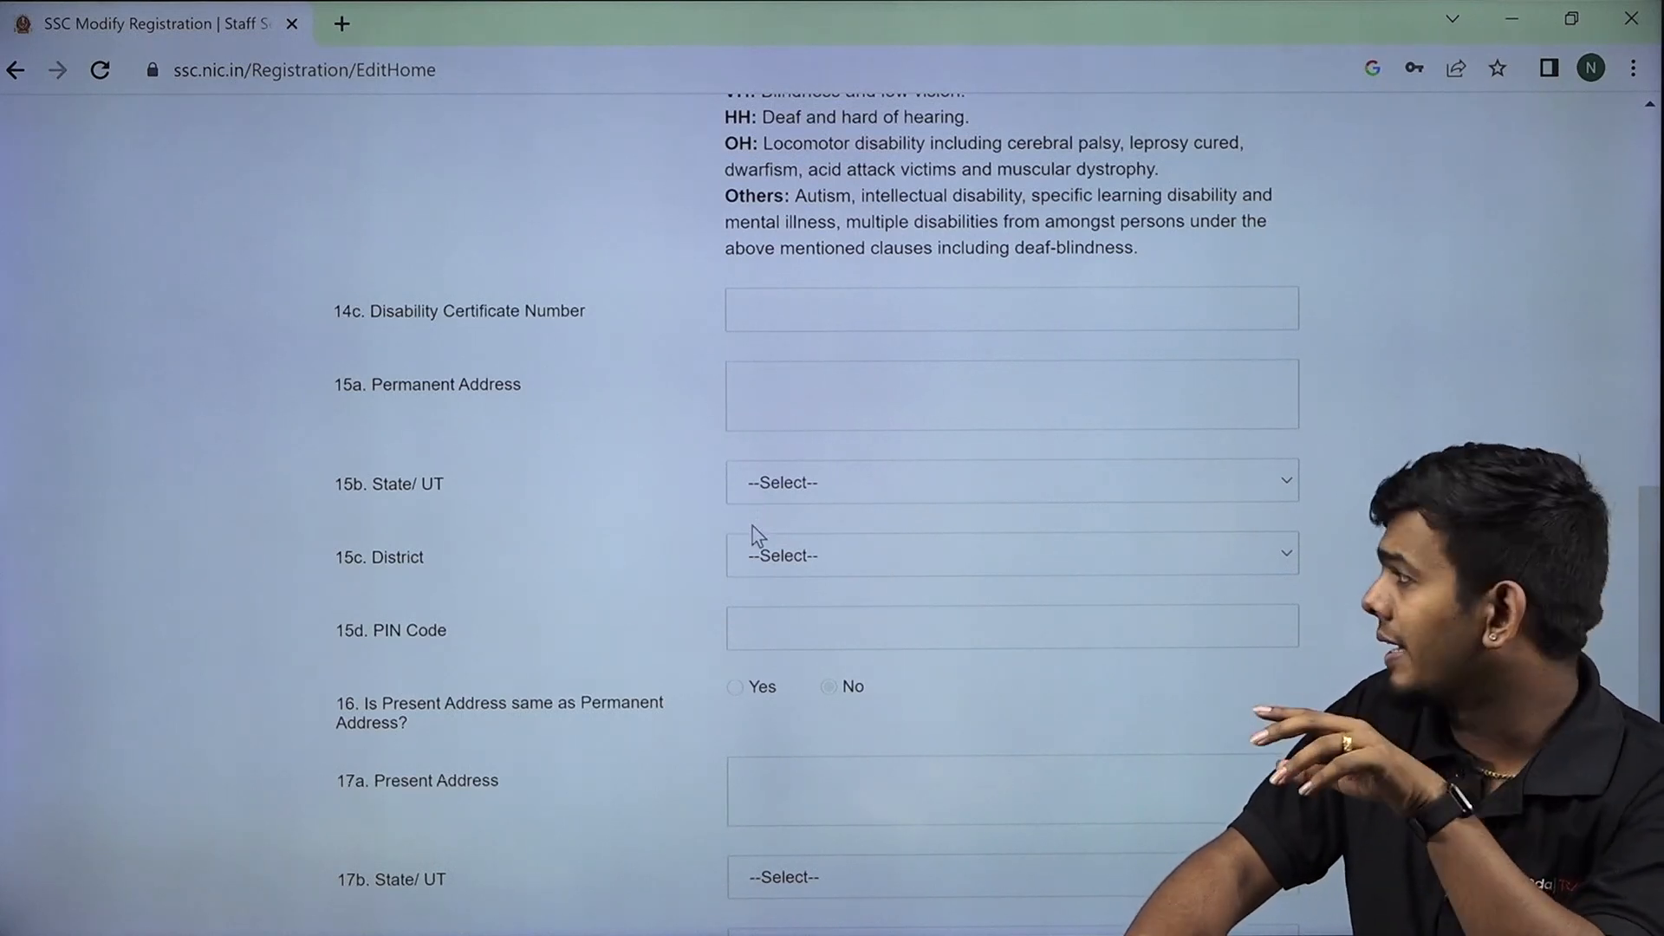
scroll(757, 534, down, 2)
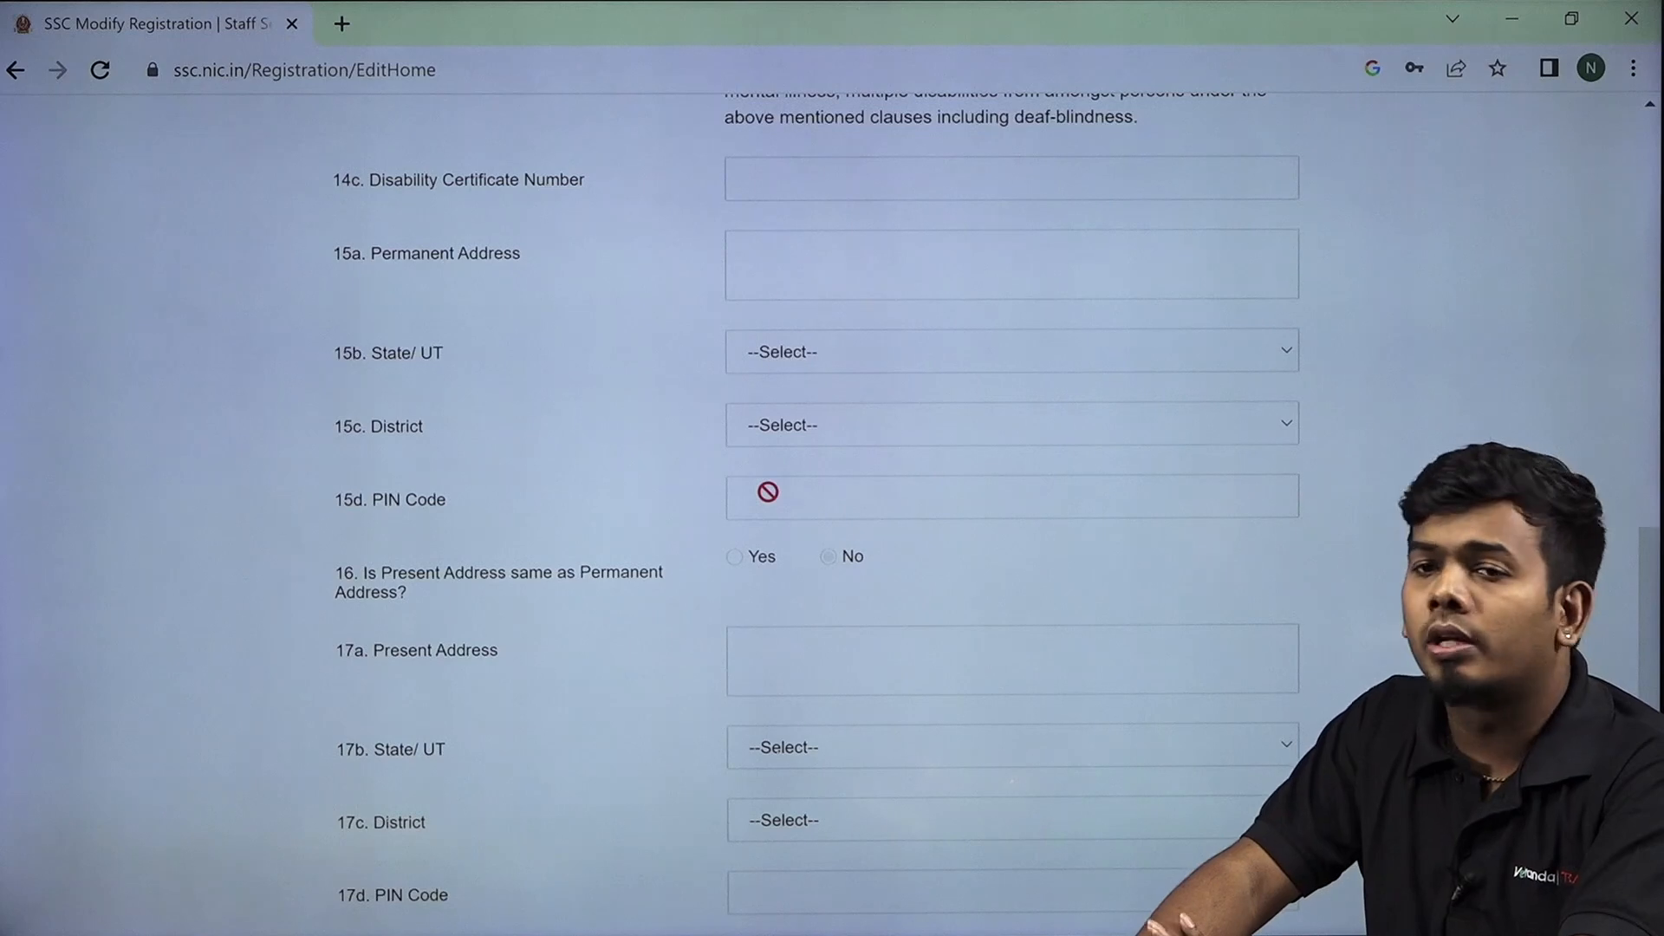
scroll(780, 486, down, 2)
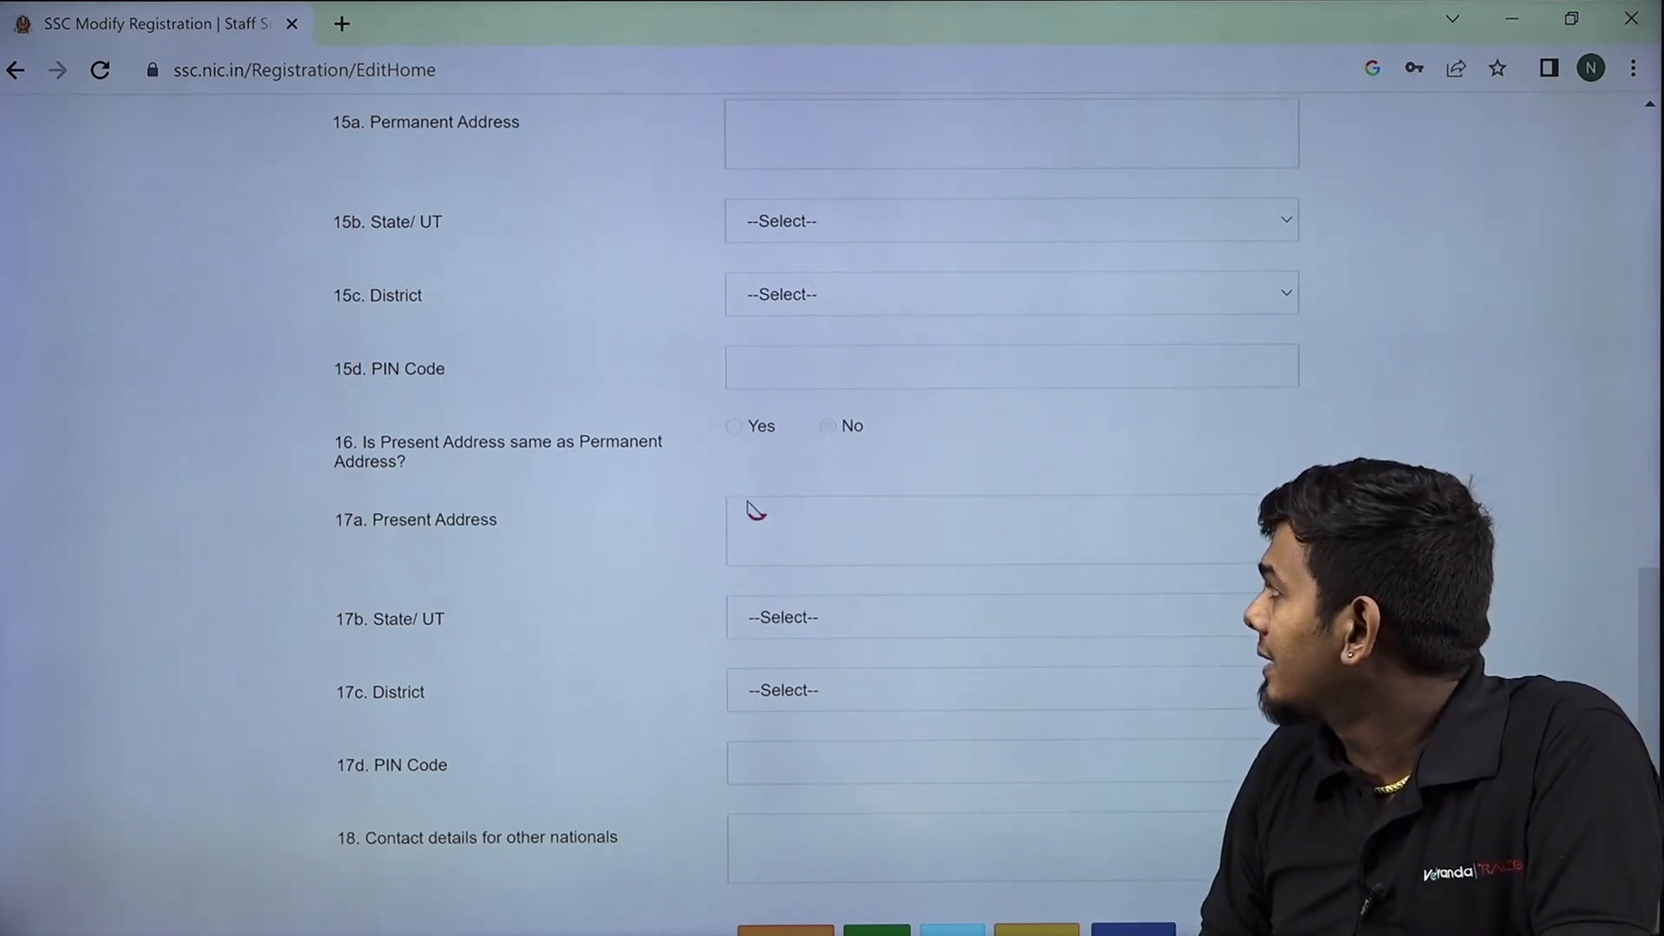
scroll(765, 524, down, 2)
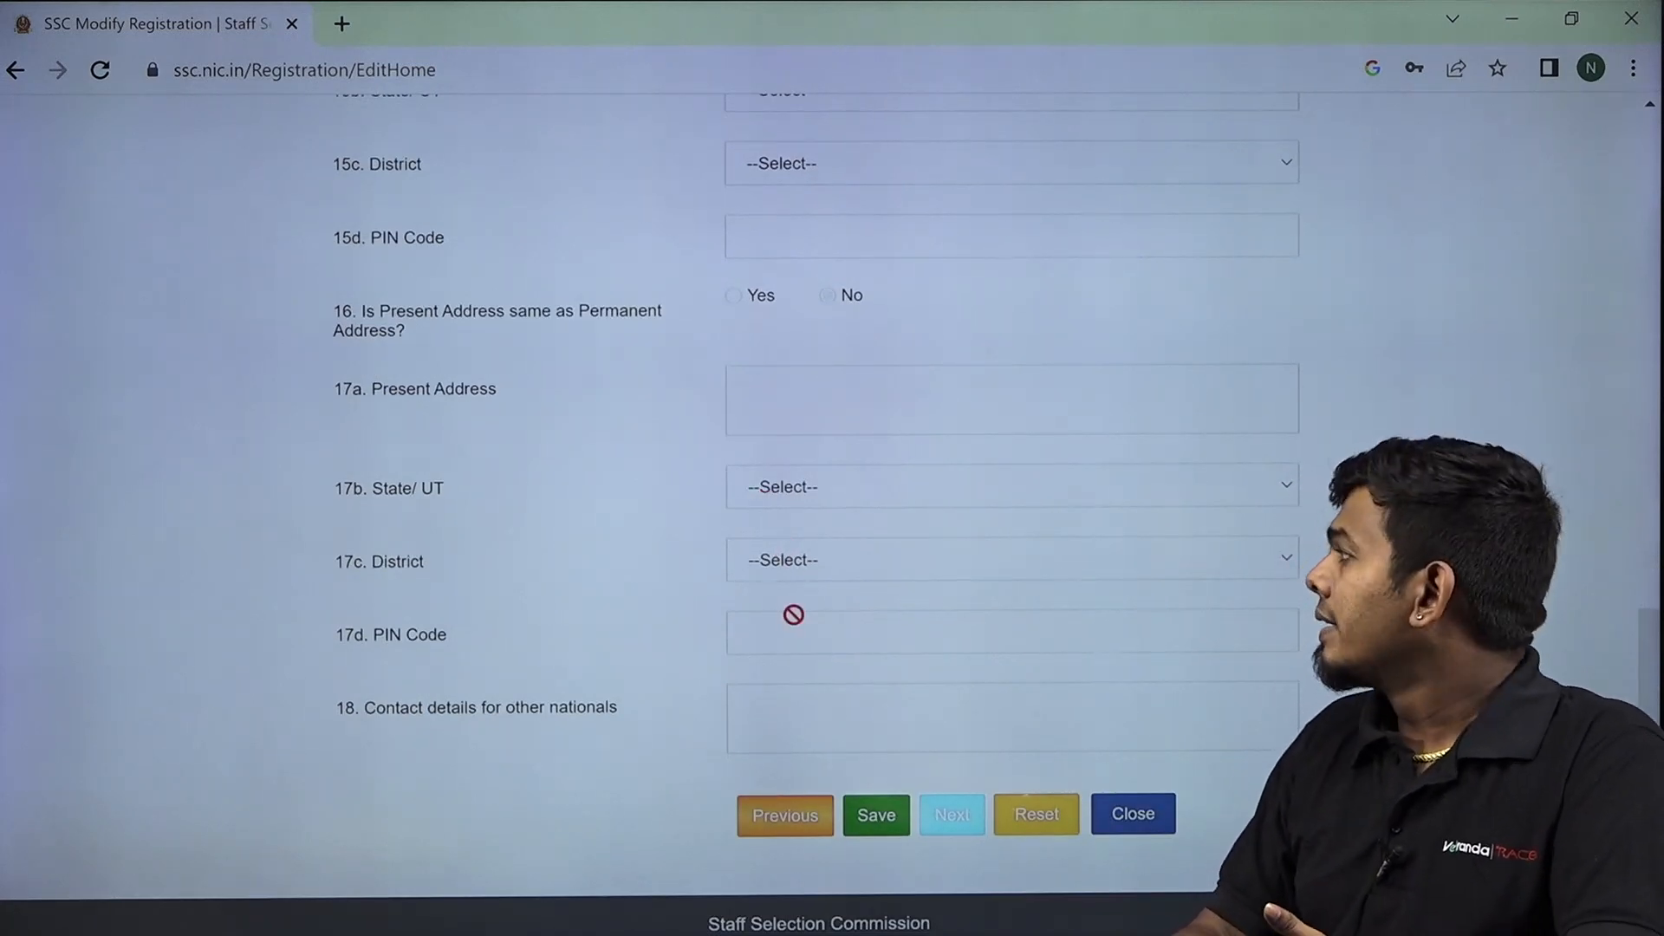
scroll(790, 612, down, 2)
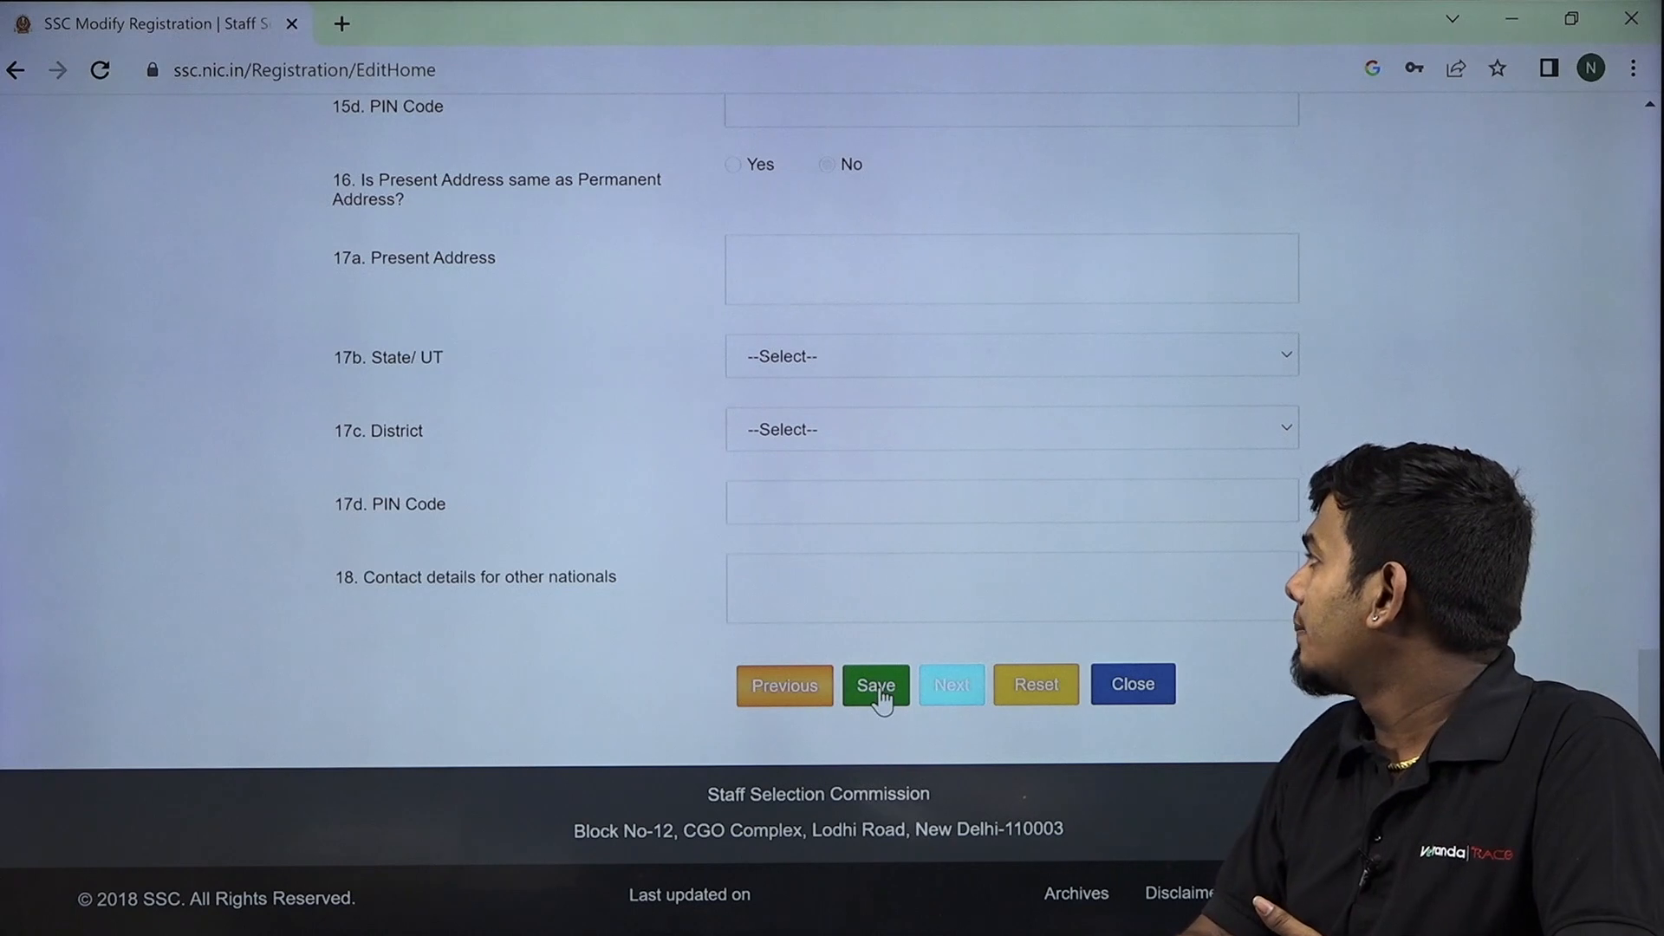
Scroll up the Additional and Contact Details form to view the mandatory-field warnings.
scroll(881, 685, up, 6)
scroll(882, 669, up, 20)
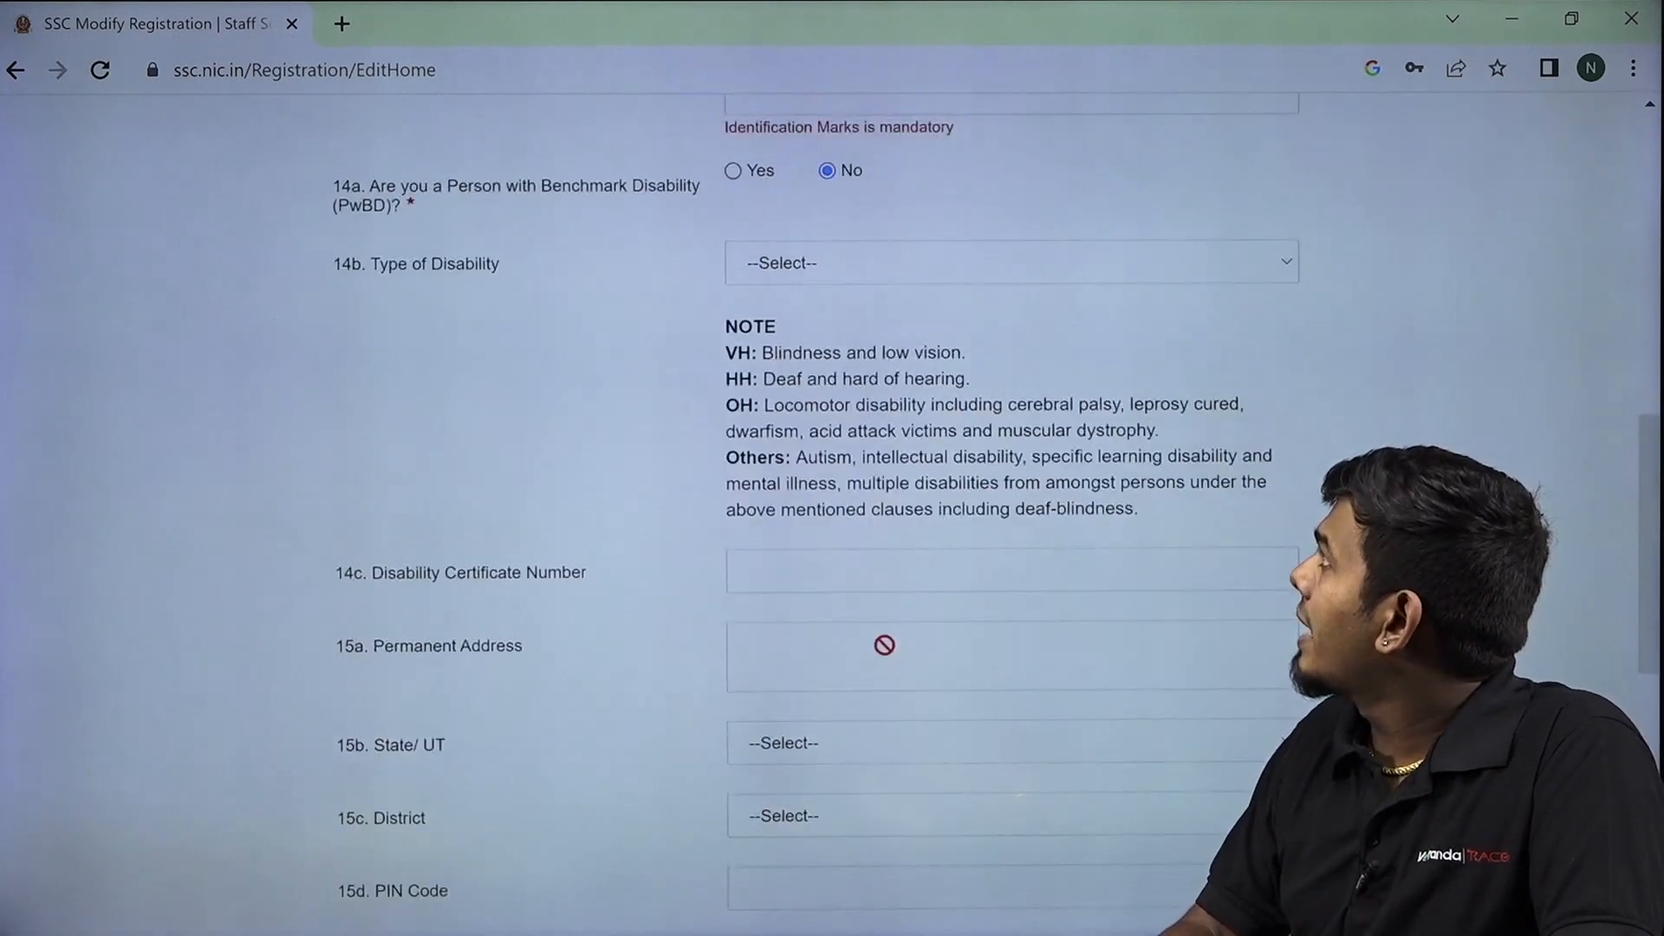